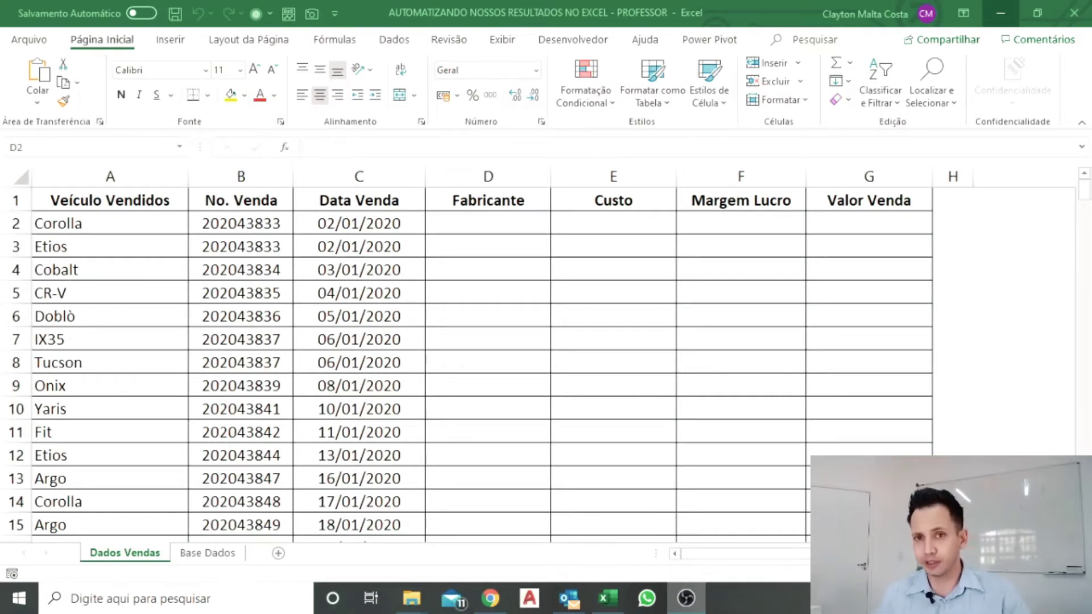
Step: Format the sales range as a green-header table and fill Fabricante through Margem Lucro with =PROCV($A2;mMatriz;CORRESP(D$1;tTitulo;0);0)
click(462, 230)
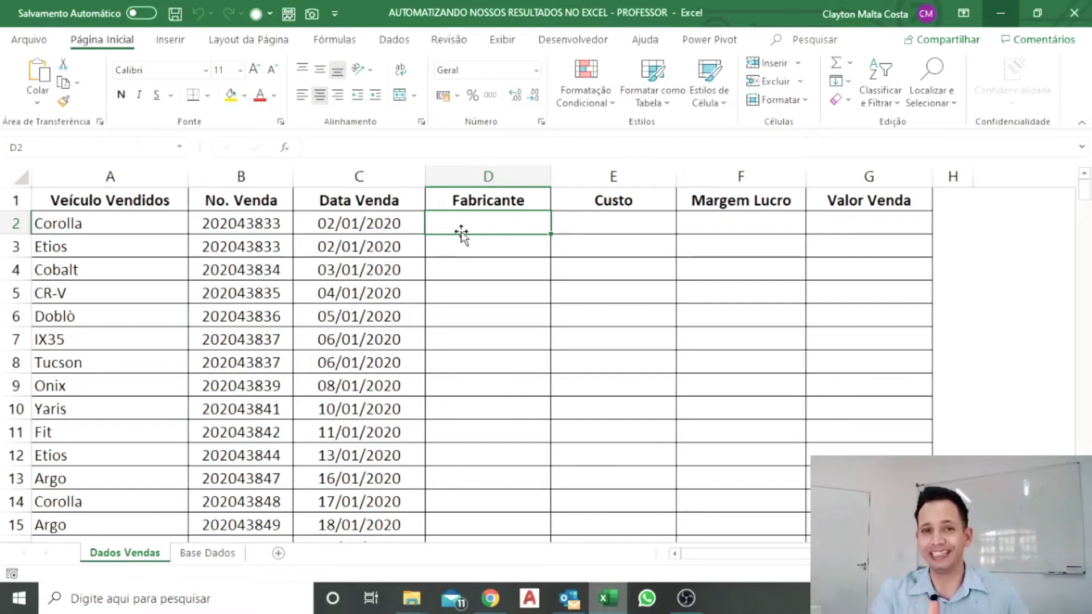
click(652, 91)
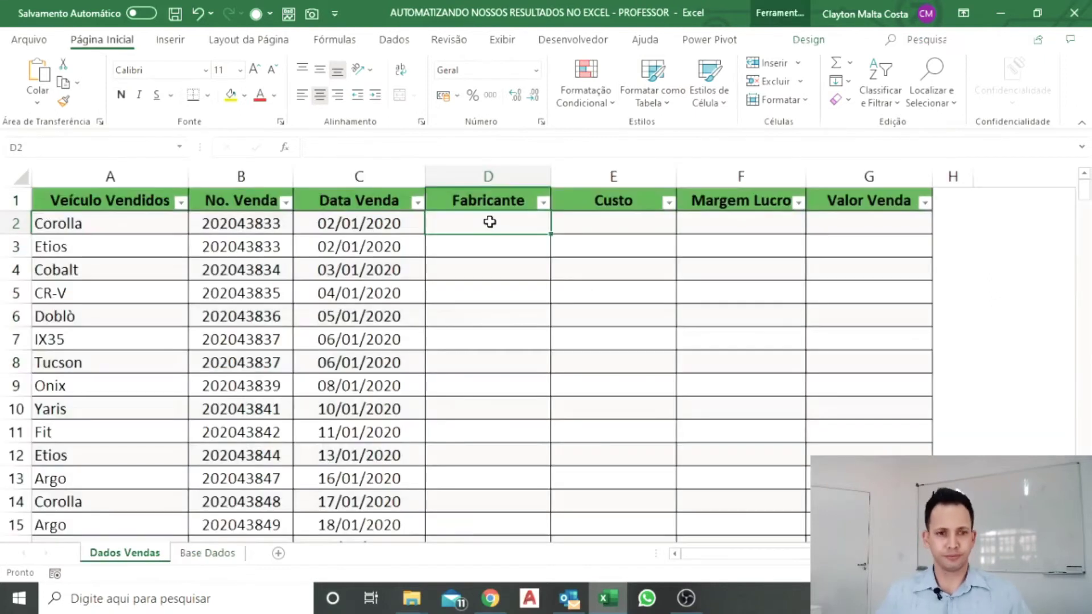
text(=PROCV()
click(146, 220)
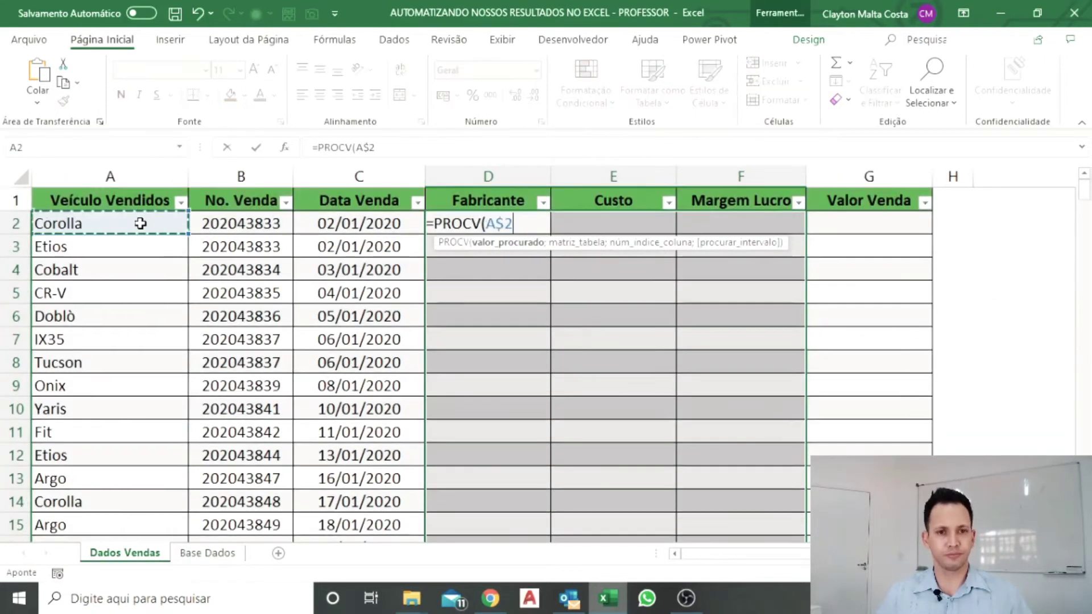
text(;mMatriz;CORRESP()
click(475, 200)
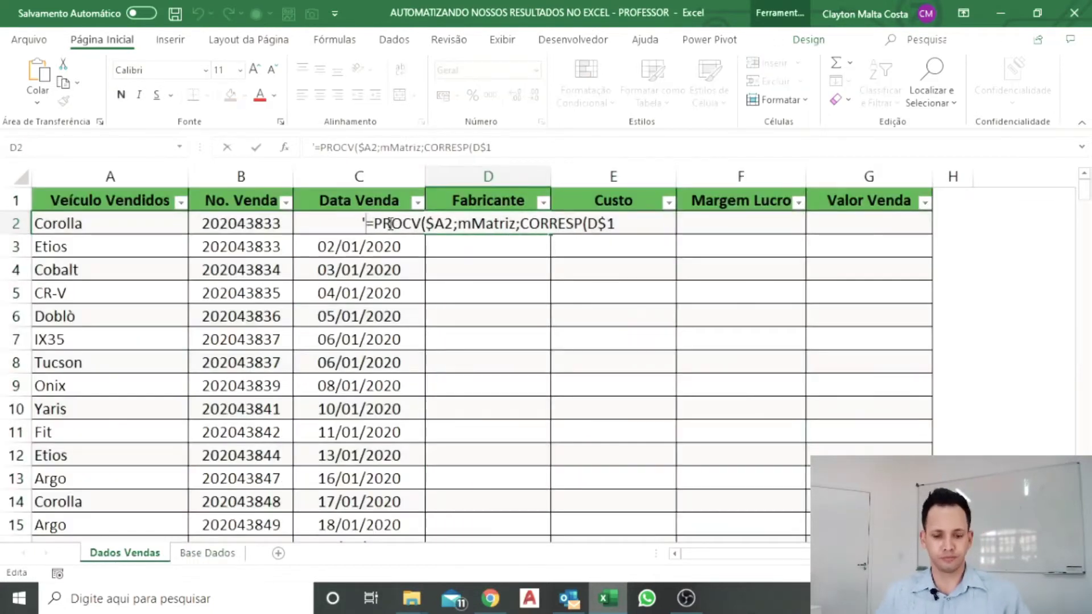
text(;tTitulo;0);0)
key(Return)
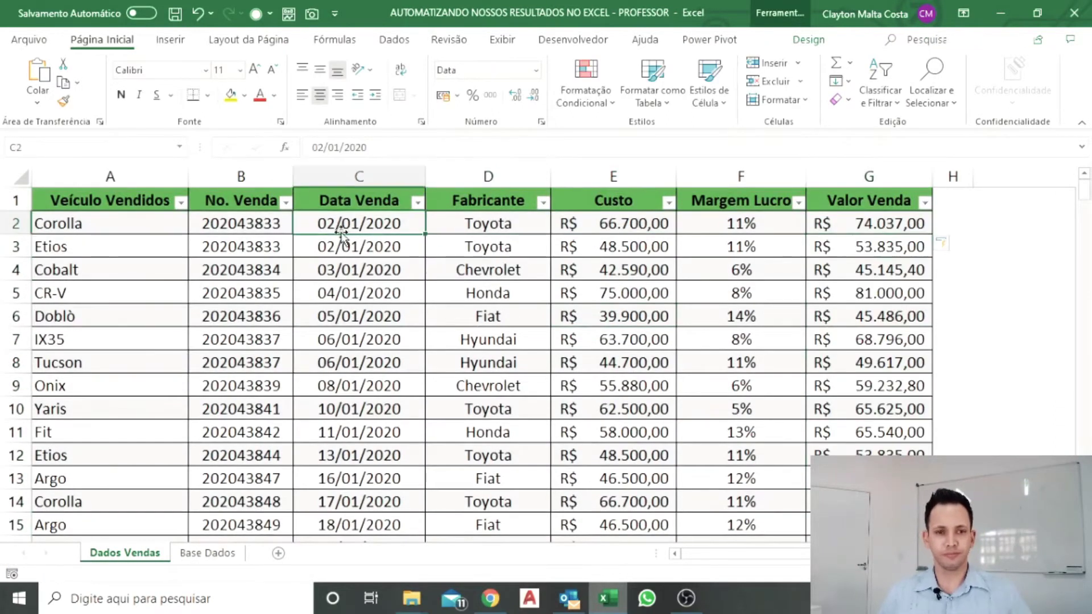
Step: Review the filled sales records down to the last row, and check the model data on the Base Dados sheet
click(508, 224)
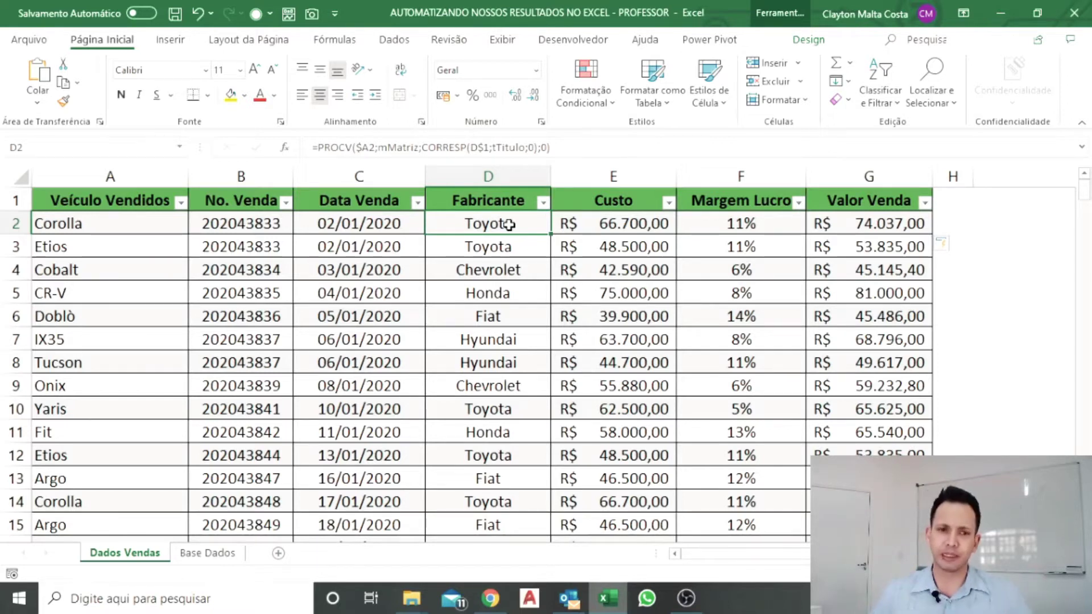
scroll(391, 297, down, 16)
scroll(402, 323, down, 5)
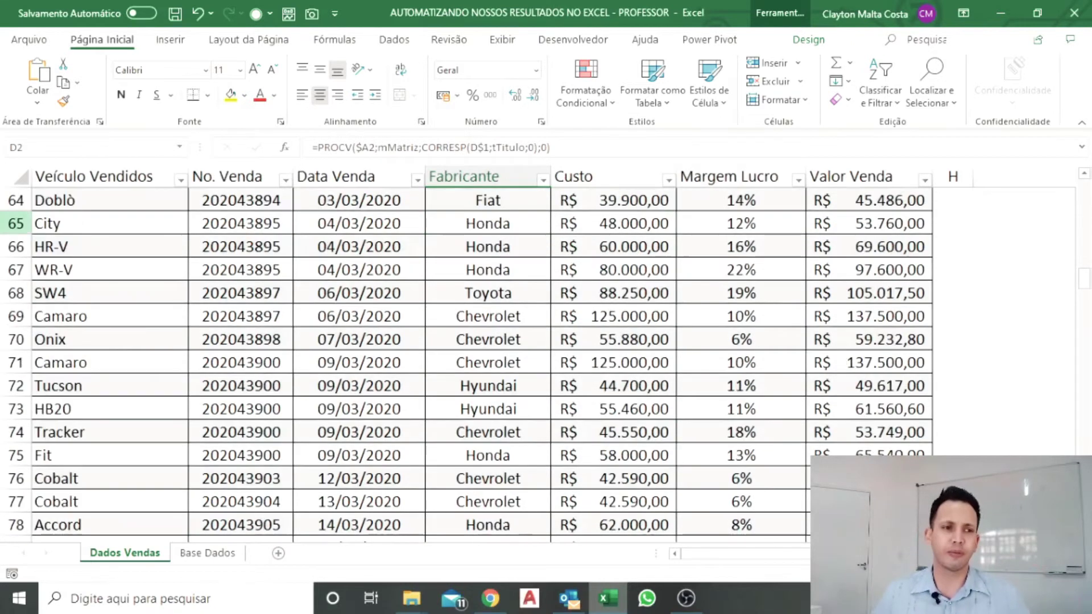
click(154, 268)
key(ctrl+Down)
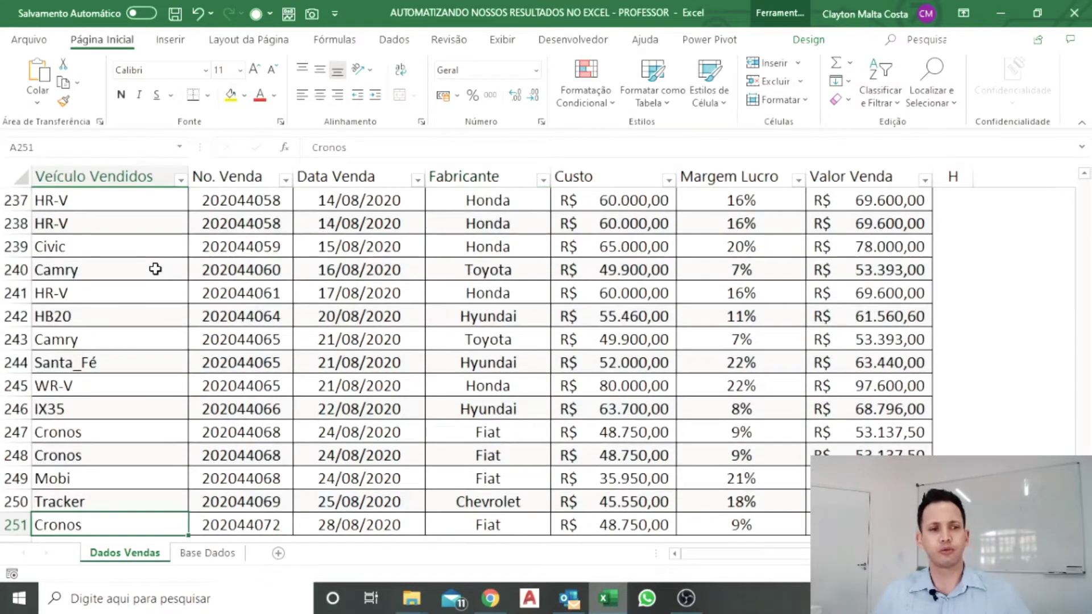
key(ctrl+Up)
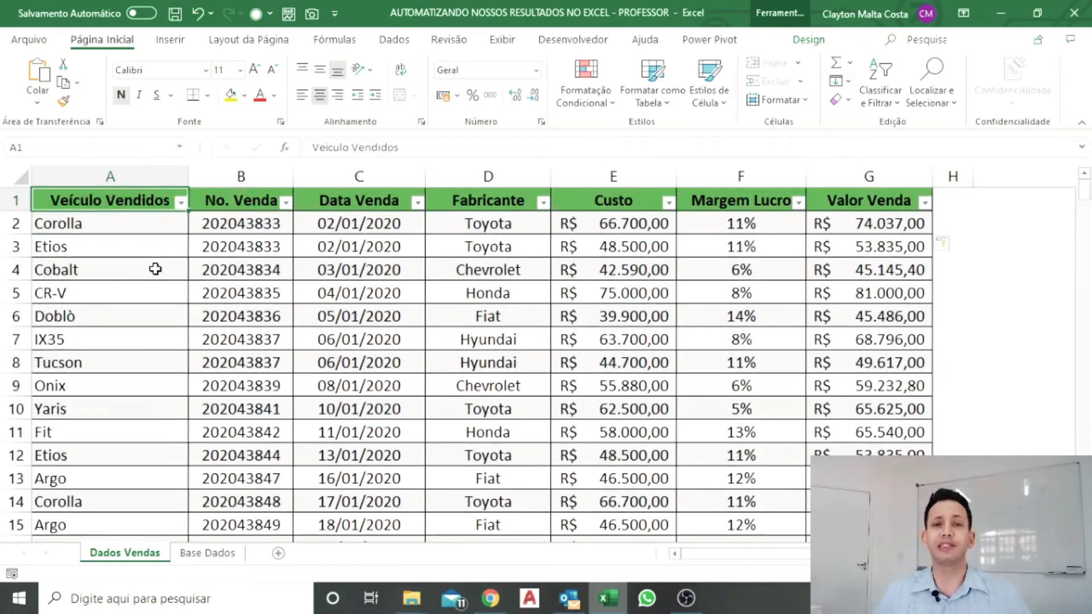
click(208, 553)
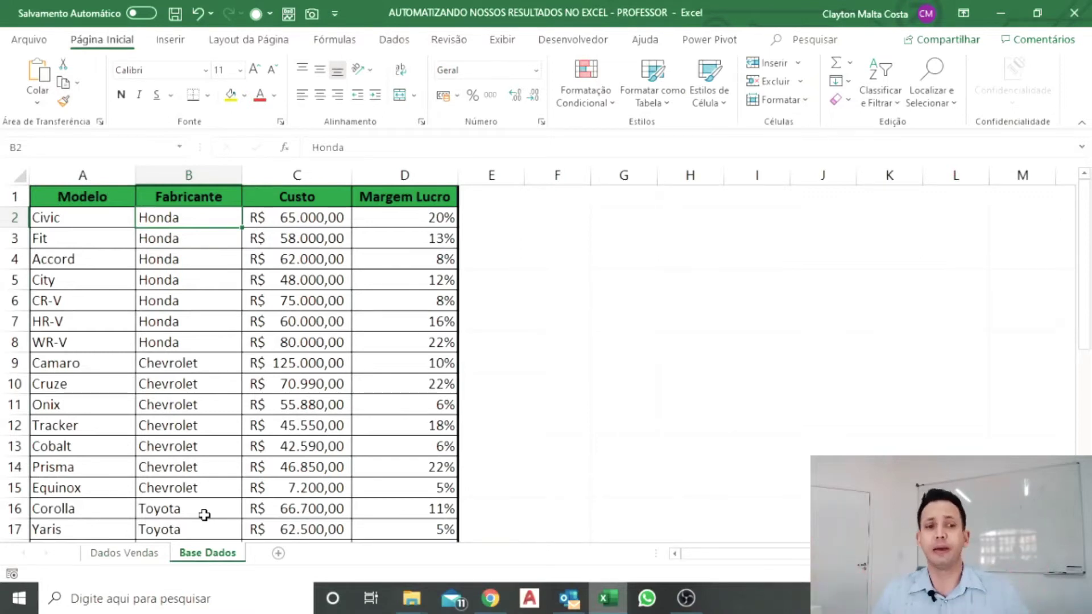
click(126, 556)
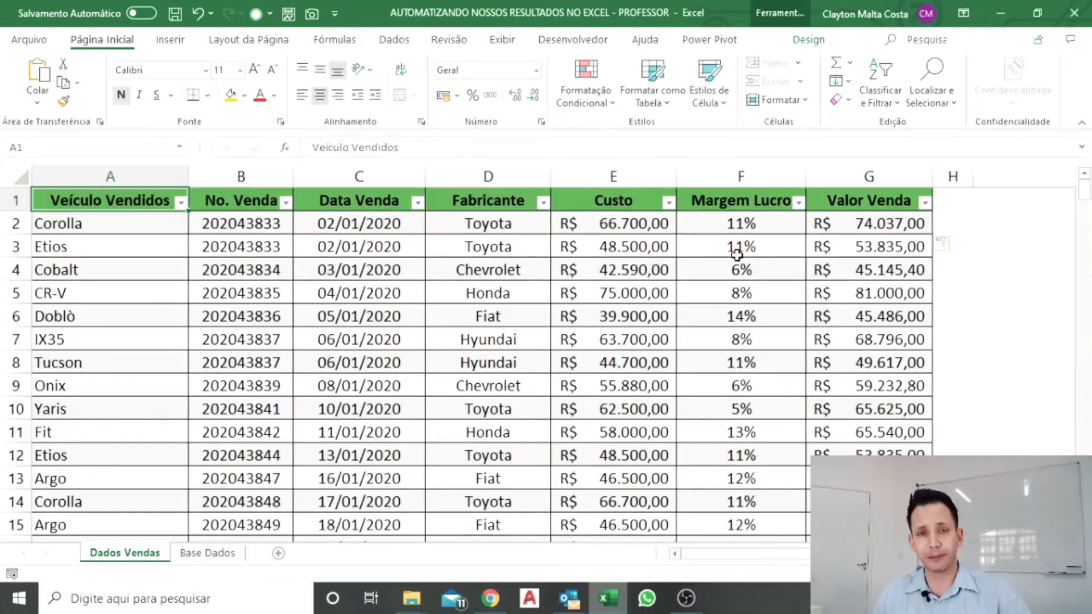
key(ctrl)
key(ctrl)
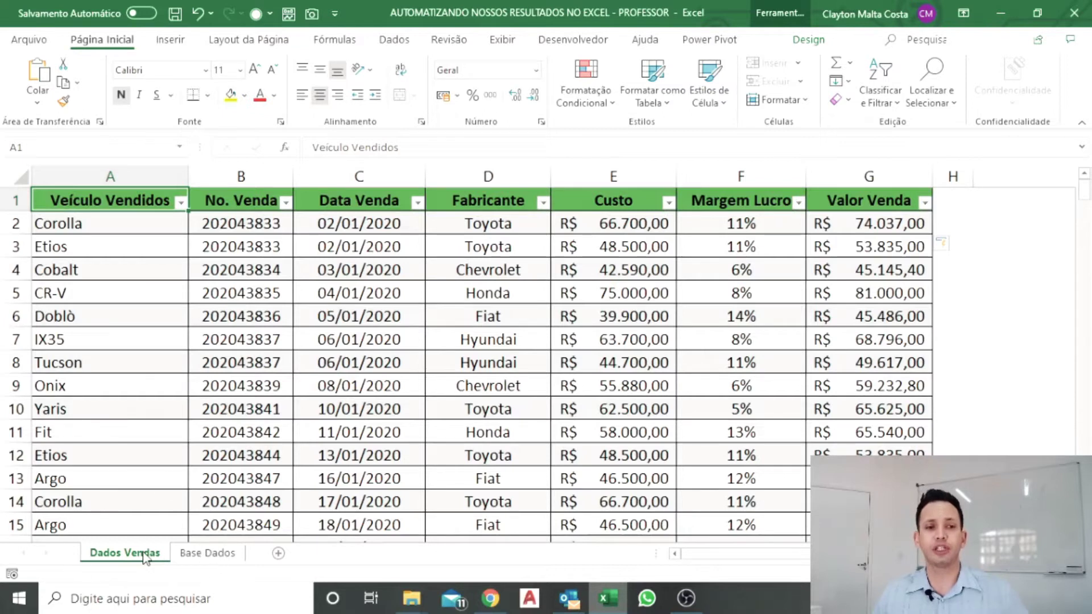
Step: Insert a new worksheet and move it in front of Dados Vendas
click(278, 554)
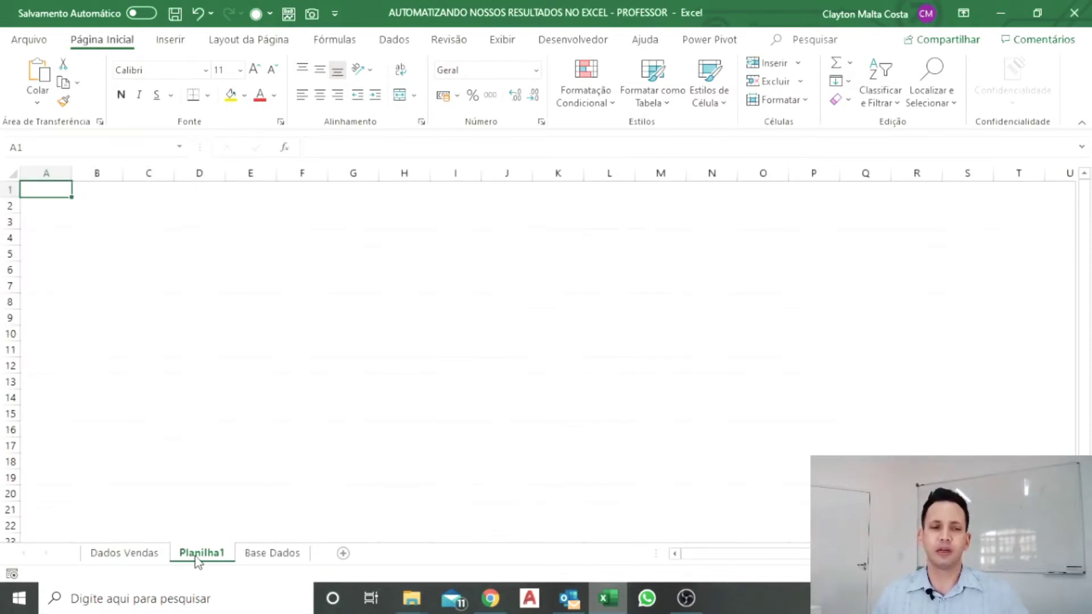
key(ctrl+p)
key(Escape)
drag(198, 561, 90, 560)
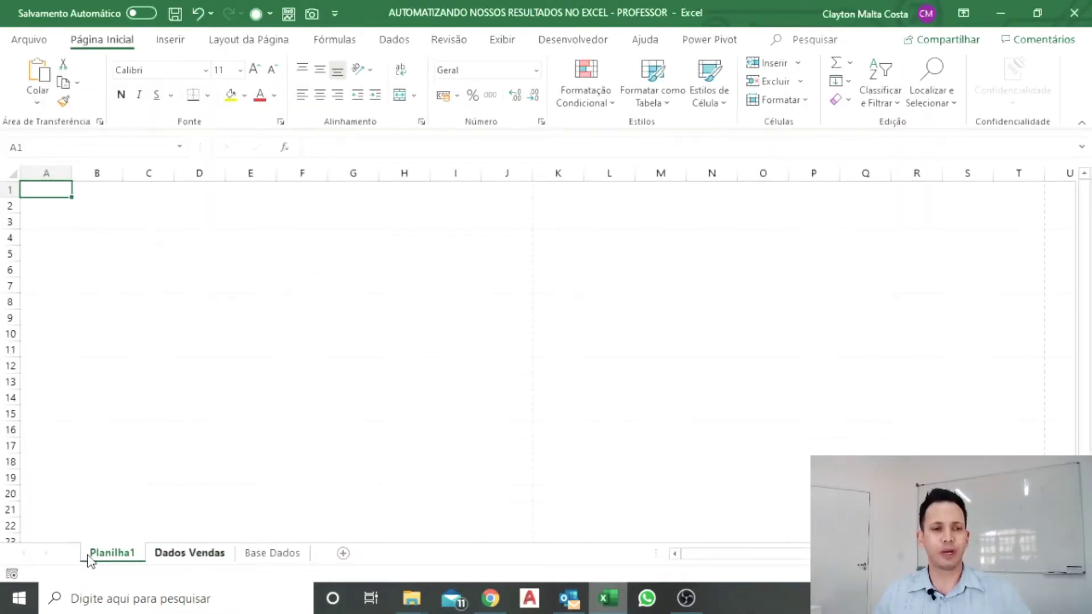
Step: Rename the new first worksheet as Controle
double_click(123, 556)
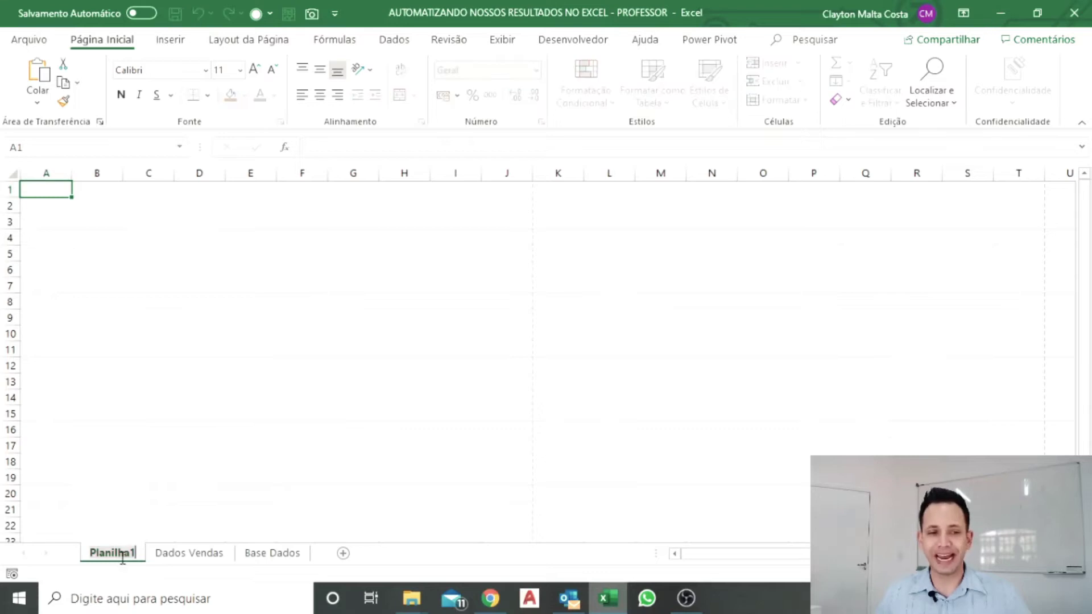
key(BackSpace)
key(BackSpace)
key(BackSpace)
key(BackSpace)
key(BackSpace)
key(BackSpace)
key(BackSpace)
key(BackSpace)
key(BackSpace)
text(Controle)
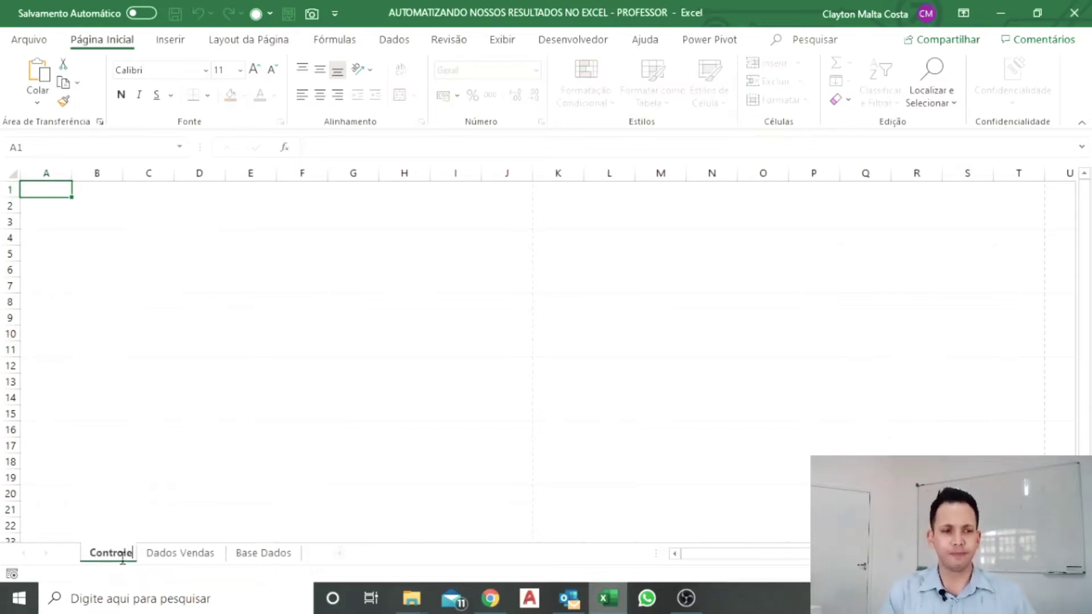
key(Return)
Step: Copy the Fabricante entries of Dados Vendas from D2 to the last row and return to cell A3 of Controle
scroll(83, 278, up, 5)
click(84, 268)
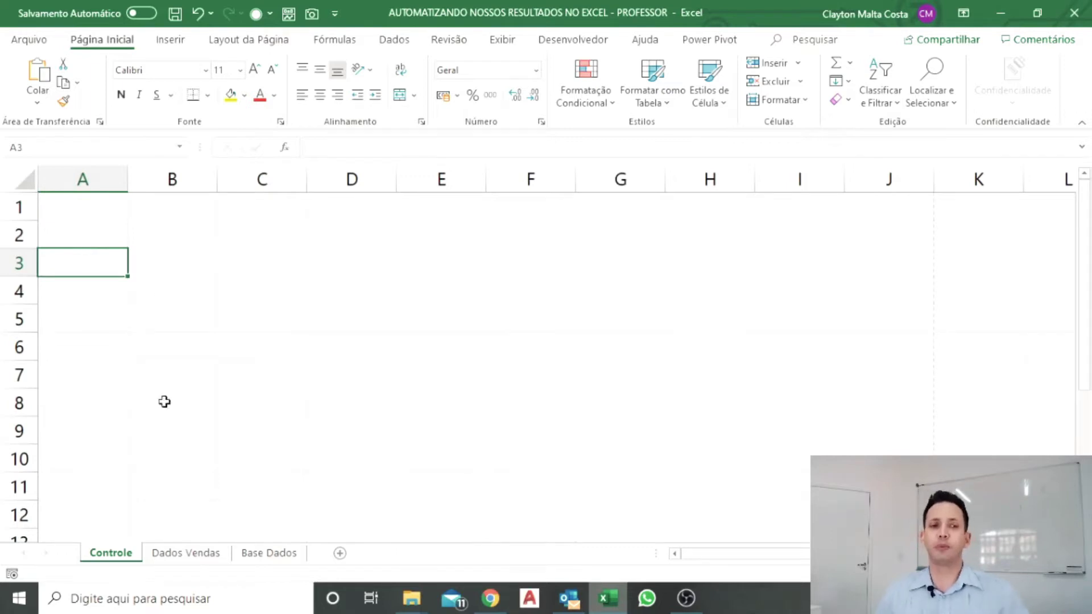
click(174, 555)
click(520, 223)
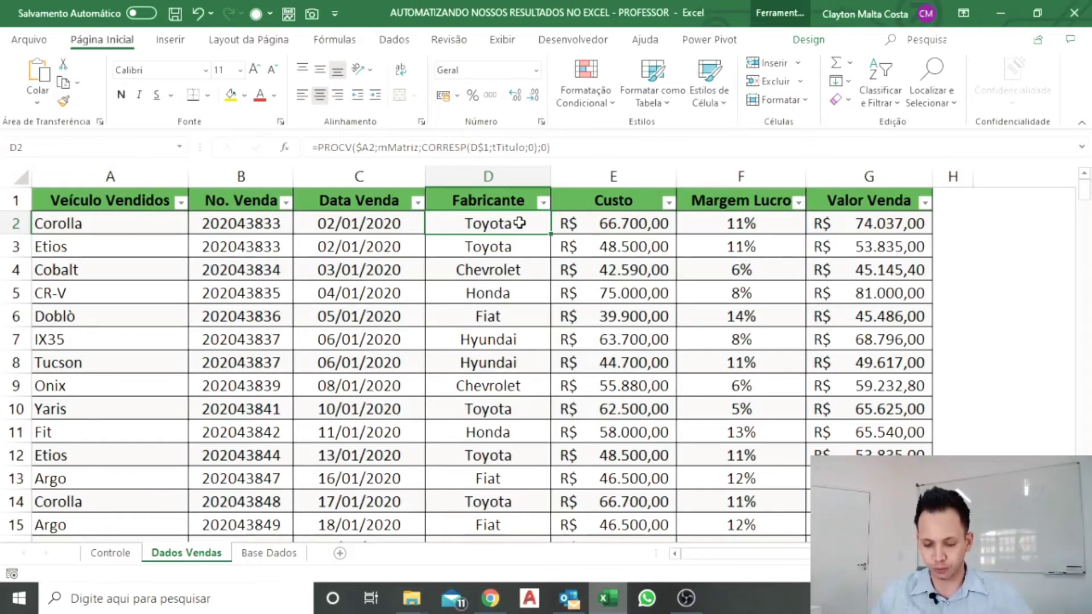
key(ctrl+shift+Down)
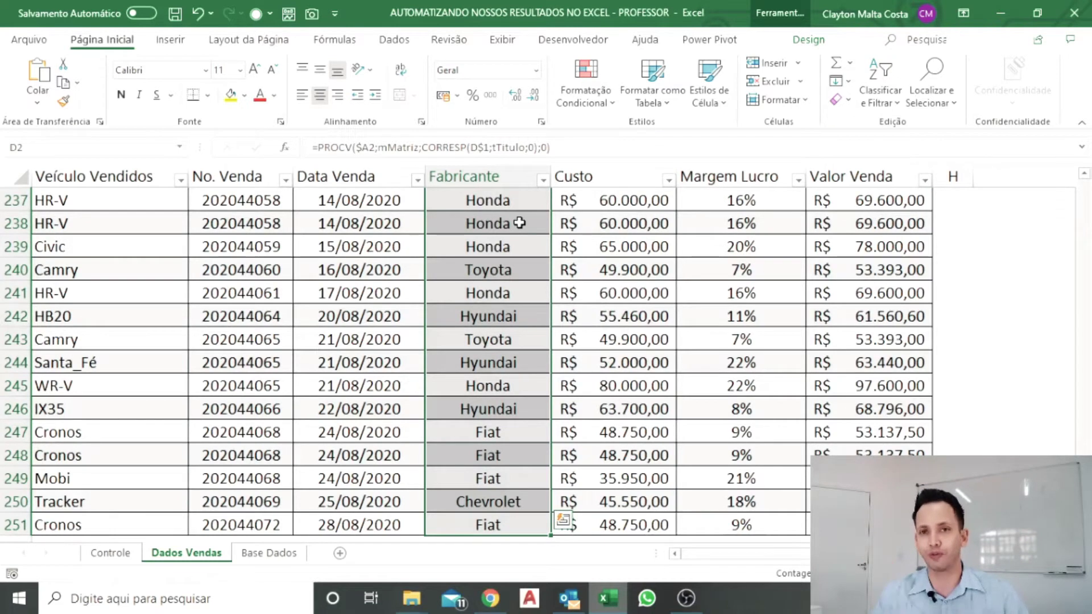
key(ctrl+c)
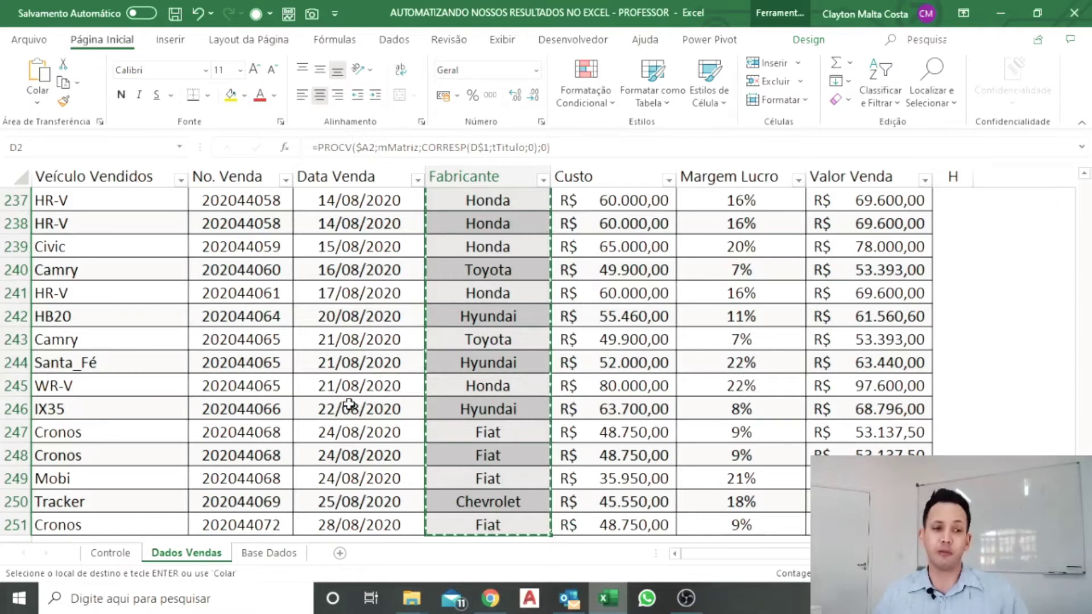
click(110, 553)
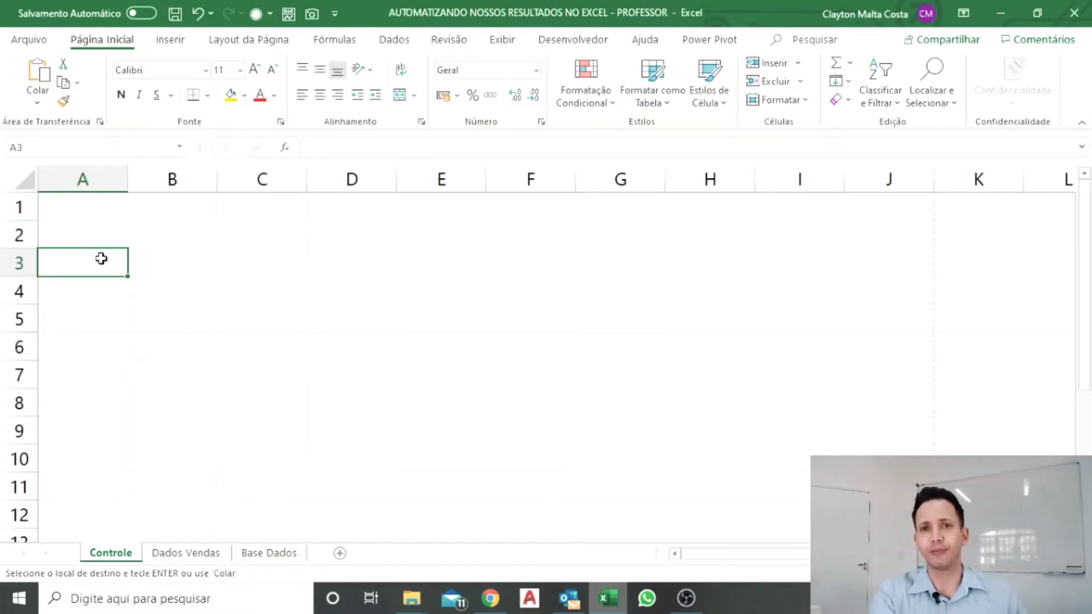
Step: Try to paste the copied Fabricante cells with their formulas starting at A3
key(ctrl+v)
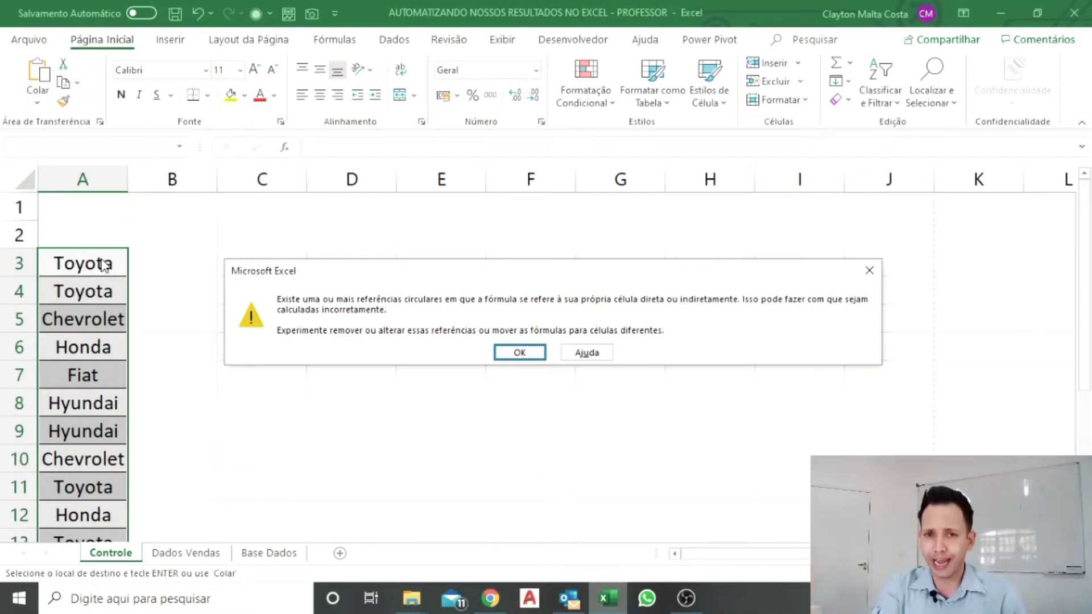
click(519, 353)
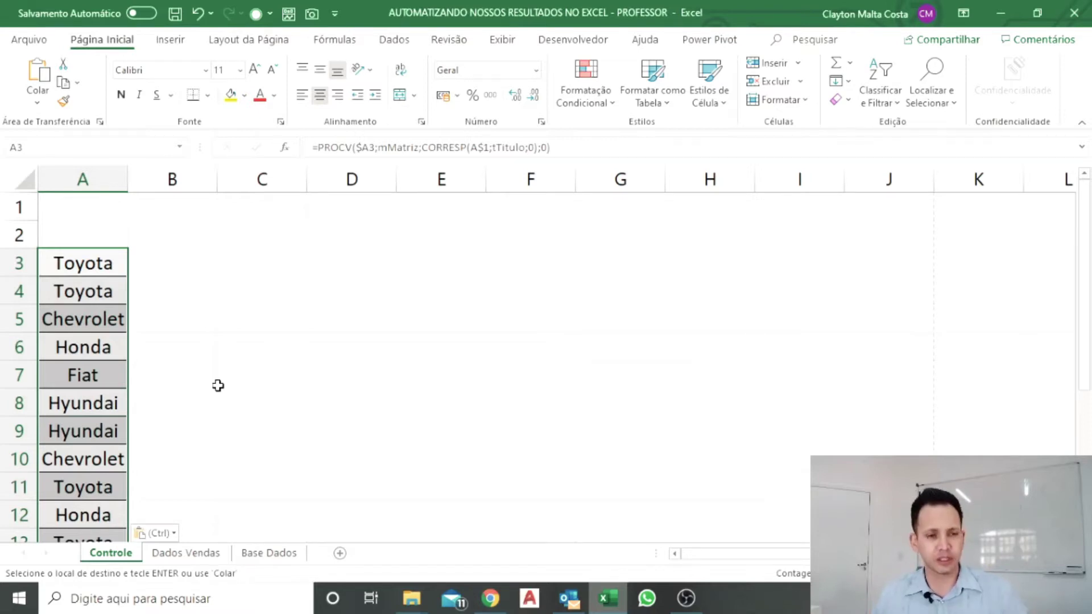
key(ctrl+z)
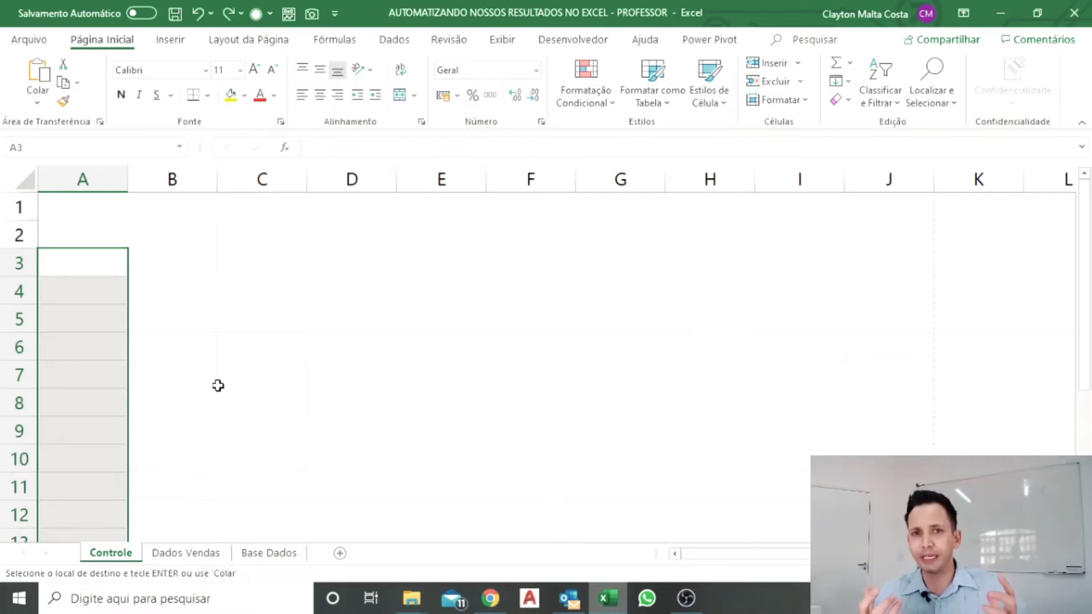
Step: Paste the copied Fabricante entries as values only, starting at cell A3 of Controle
click(77, 272)
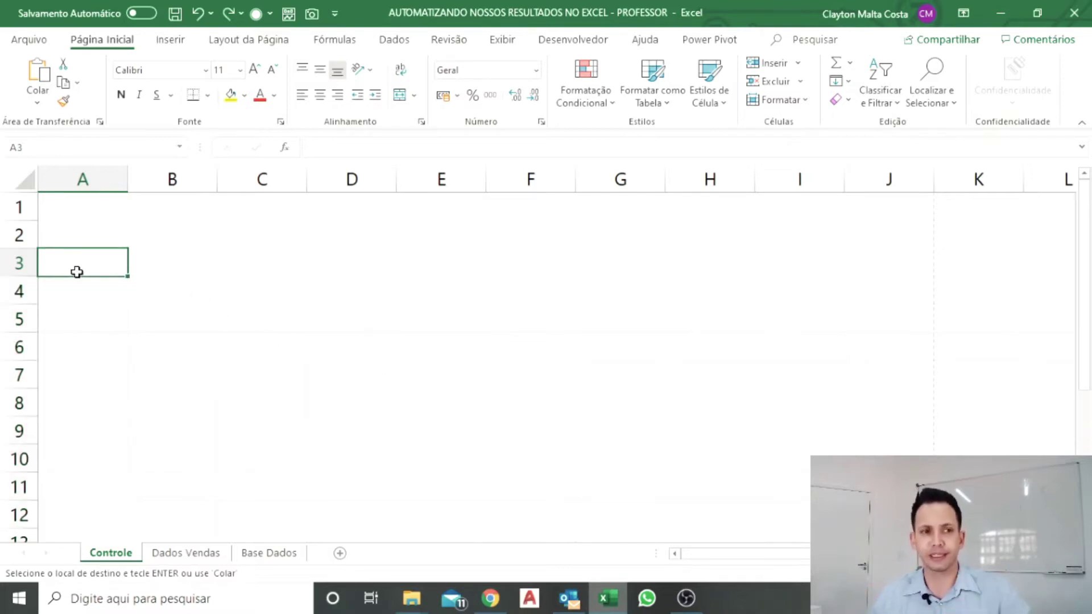
right_click(77, 271)
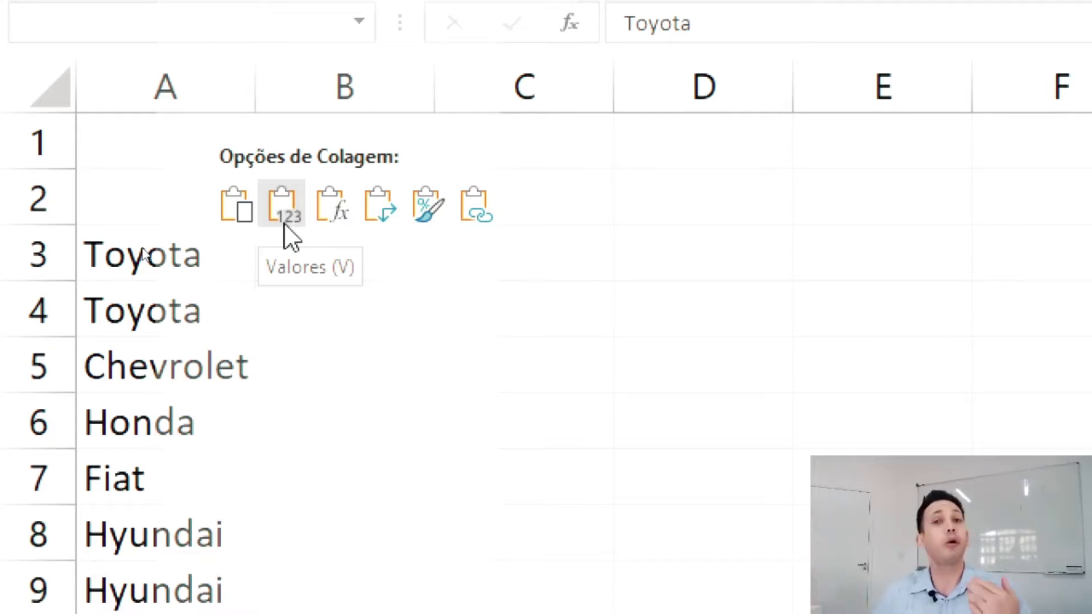
click(284, 228)
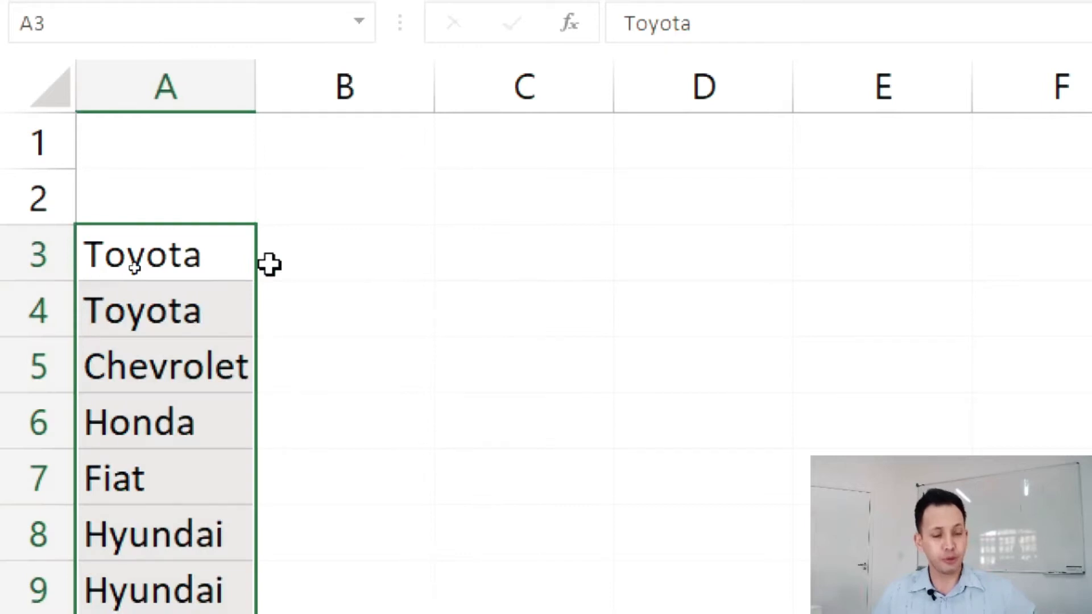
key(ctrl)
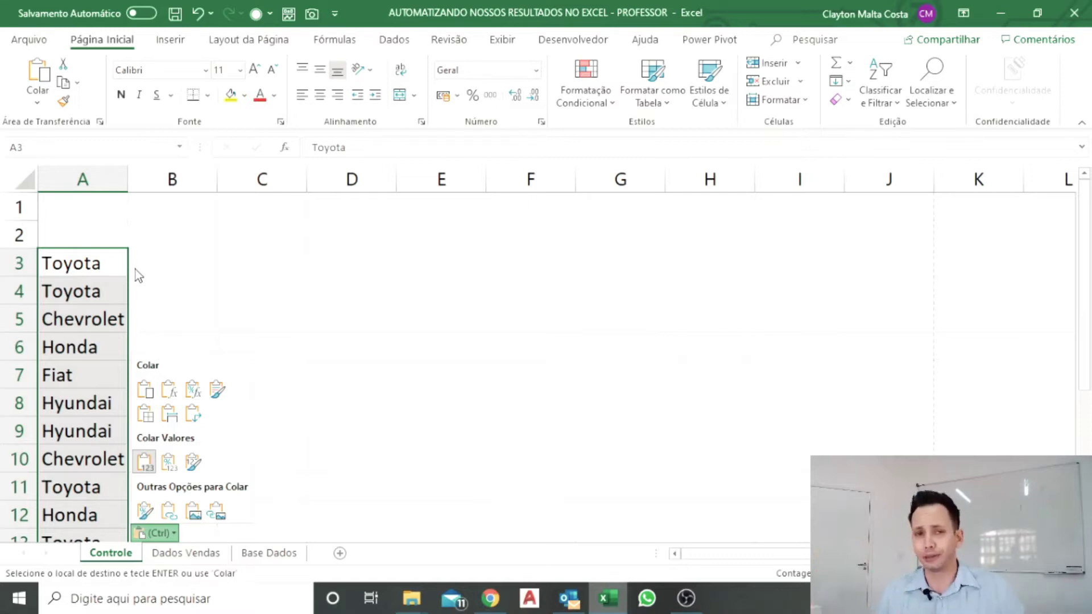
Step: Remove the duplicate manufacturers from the pasted list in column A, treating it as data without headers
click(401, 45)
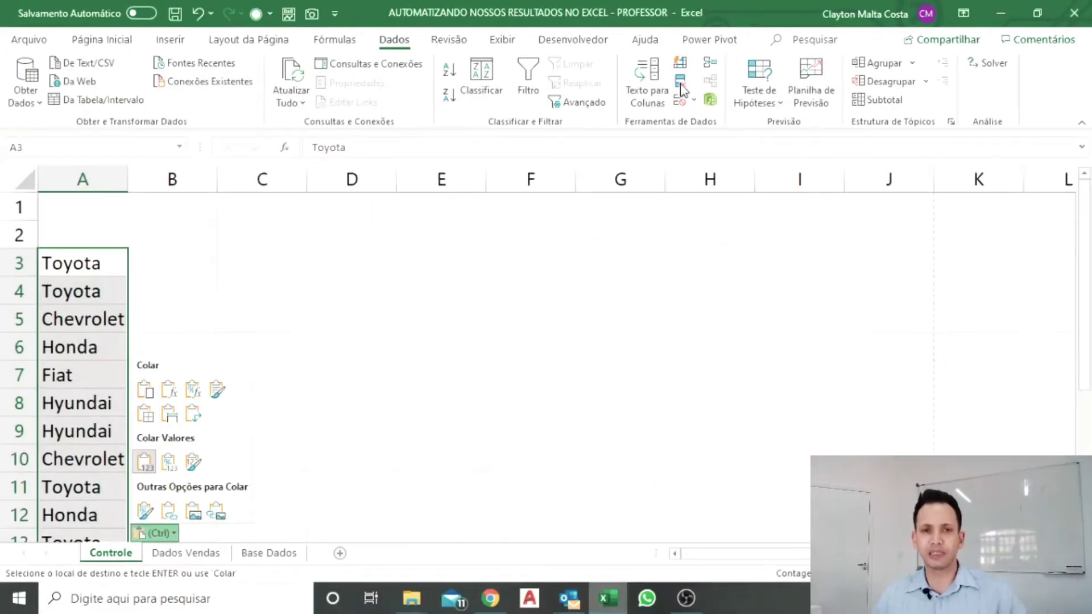
click(681, 85)
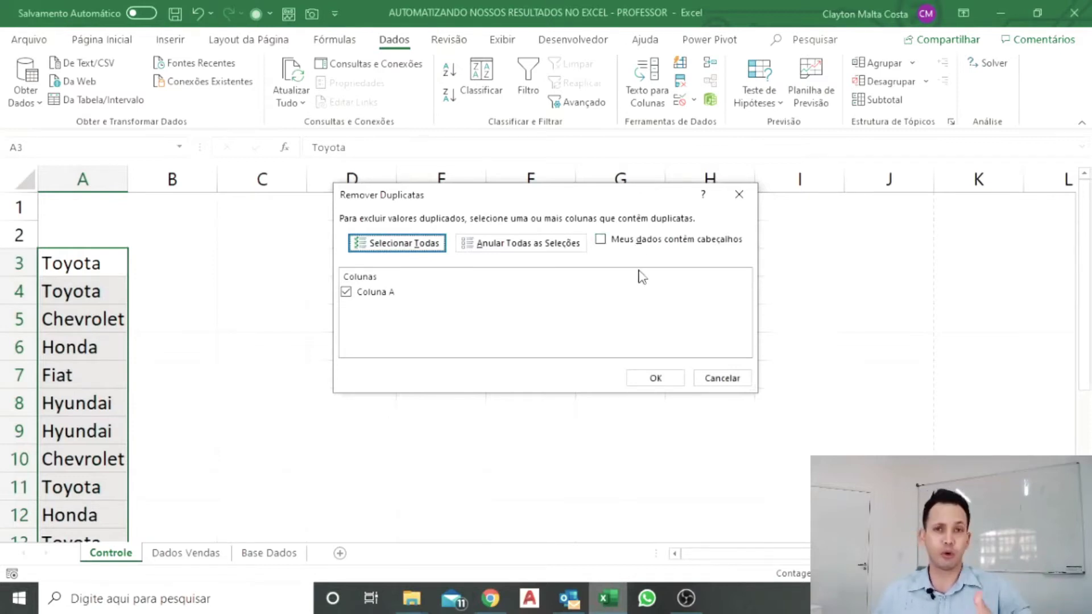
click(646, 380)
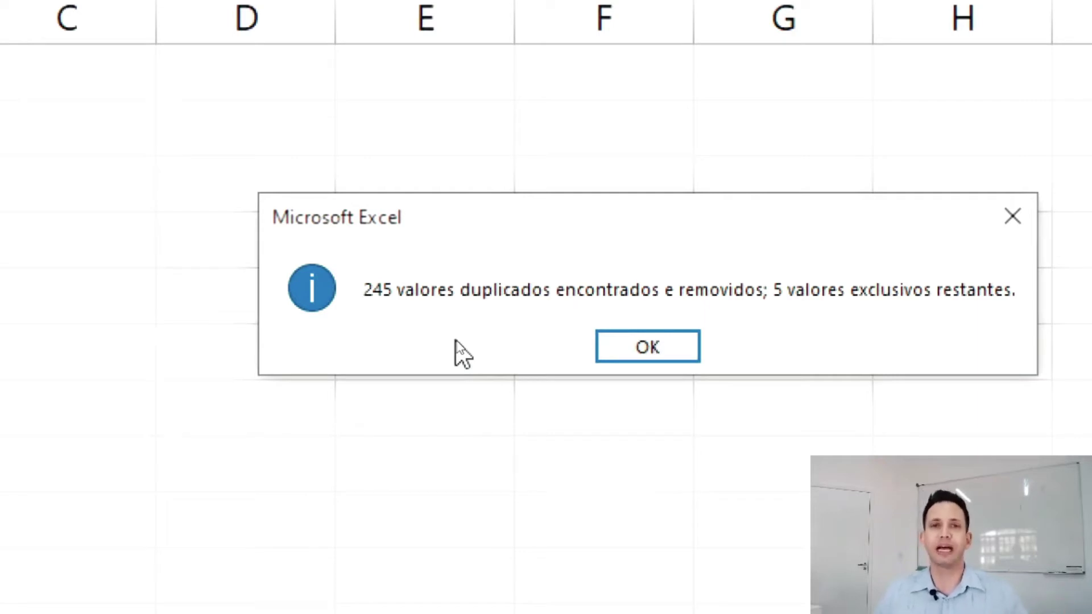
click(648, 346)
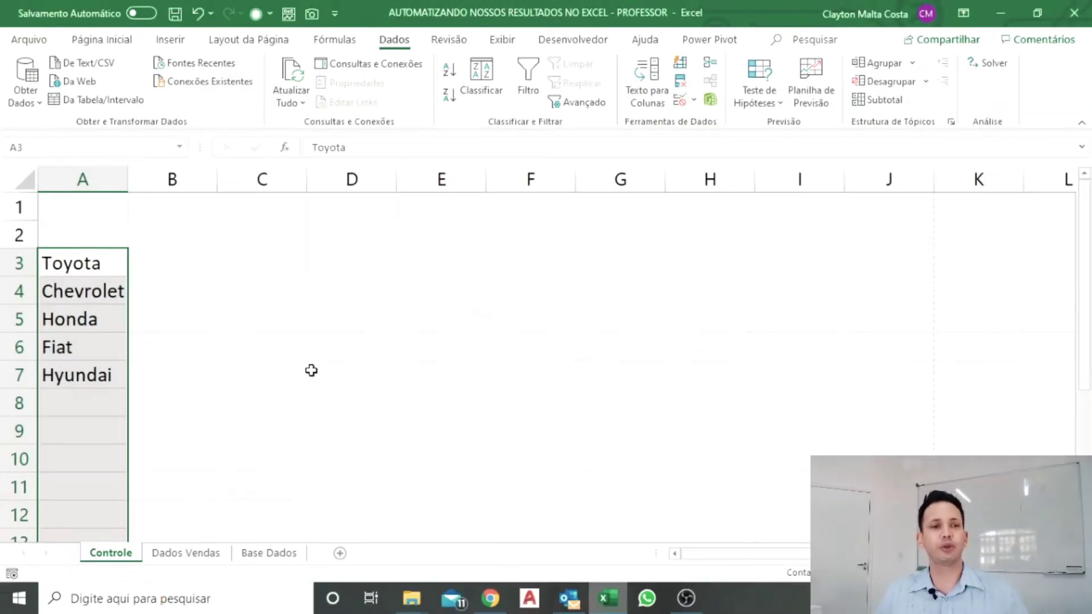
click(311, 370)
drag(115, 275, 89, 375)
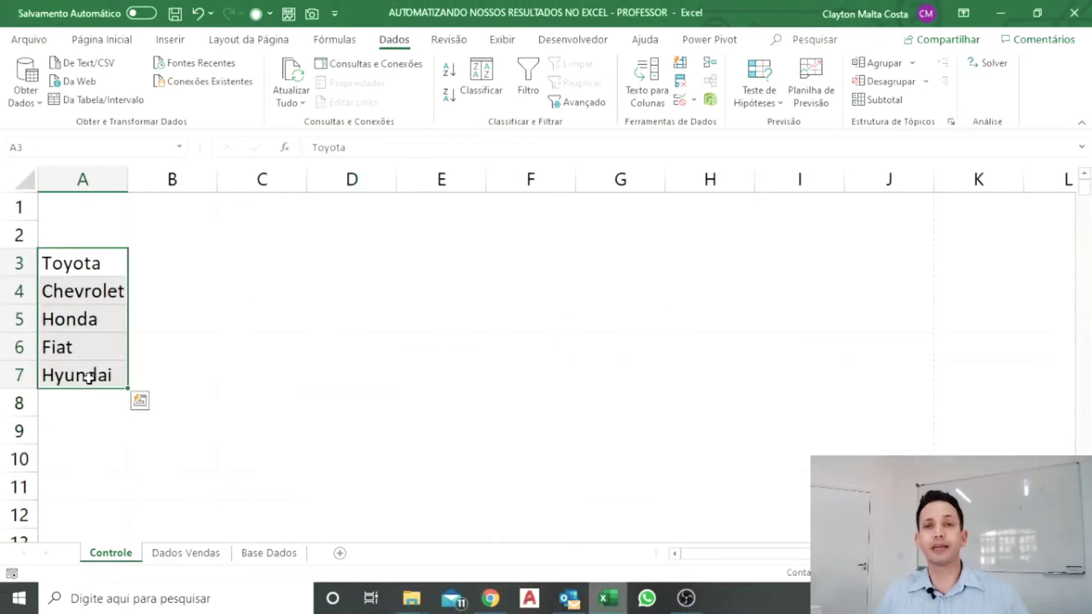
Step: Enter the header Qtd Vendas in cell B2 of the Controle sheet
click(200, 236)
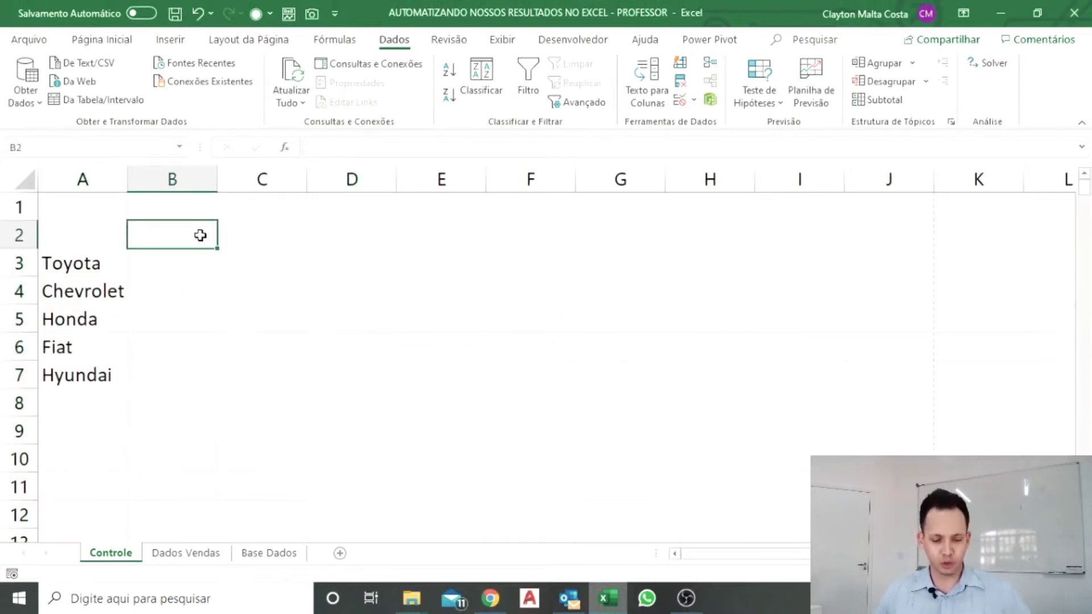
text(qt)
key(BackSpace)
key(BackSpace)
text(Qtd)
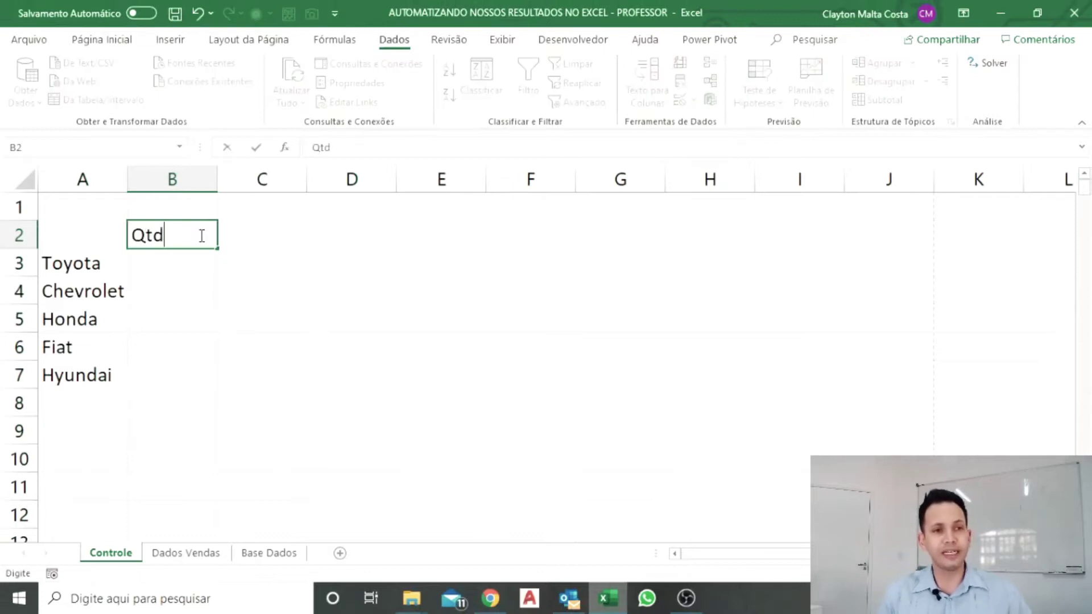
text( V)
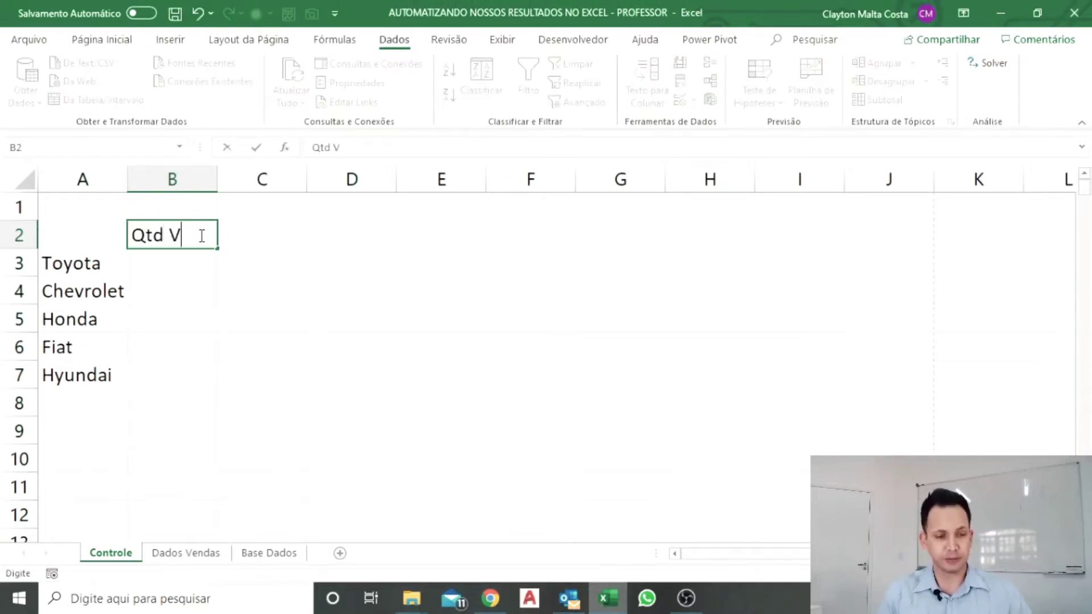
text(endas)
key(Tab)
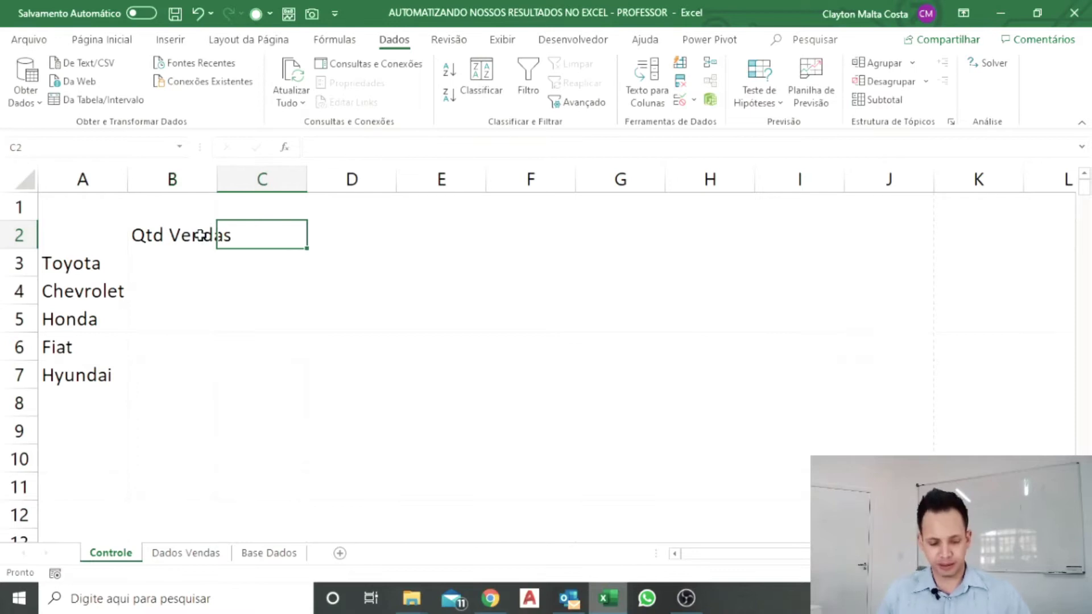
Step: Enter the header Total Vendas in cell C2 and widen columns B and C to fit their headers
text(Total Vendas)
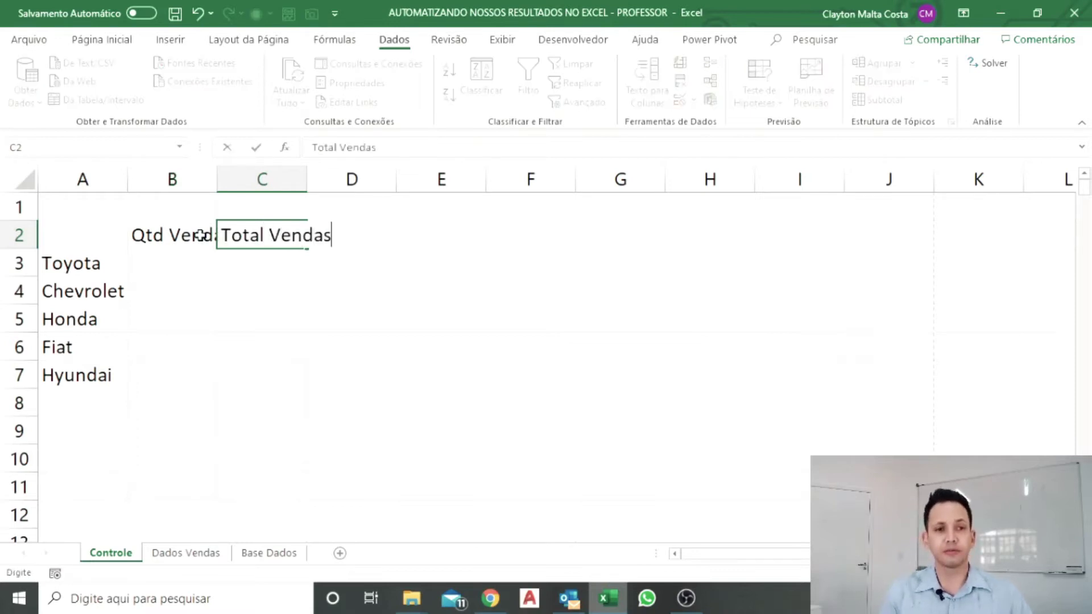
key(Return)
drag(218, 180, 248, 180)
drag(338, 180, 369, 181)
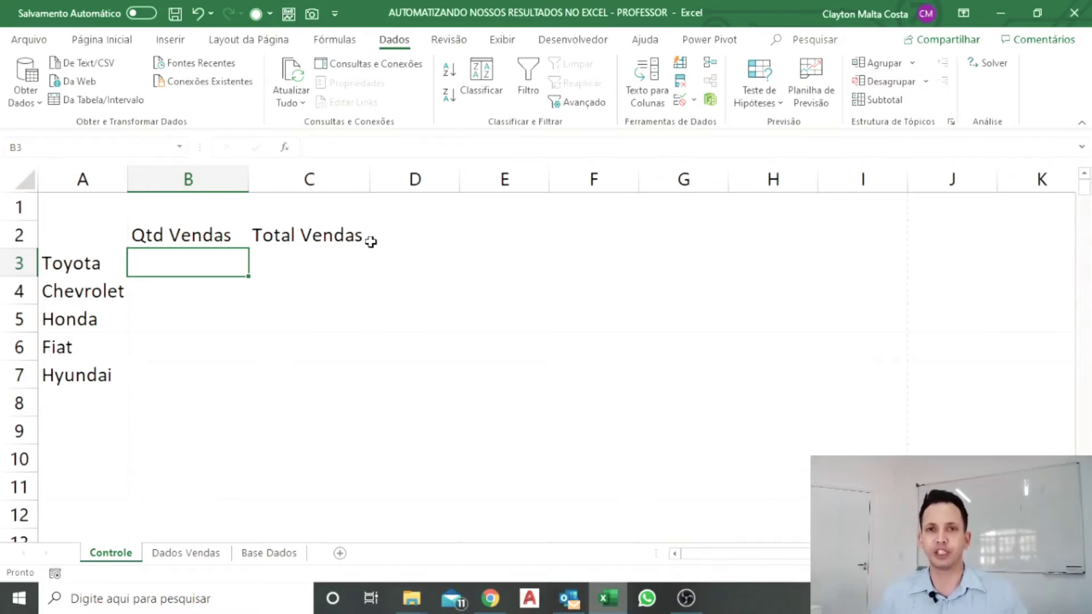
Step: Format the range A2:C7 as a table with headers, using the light black style with full gridlines
click(188, 322)
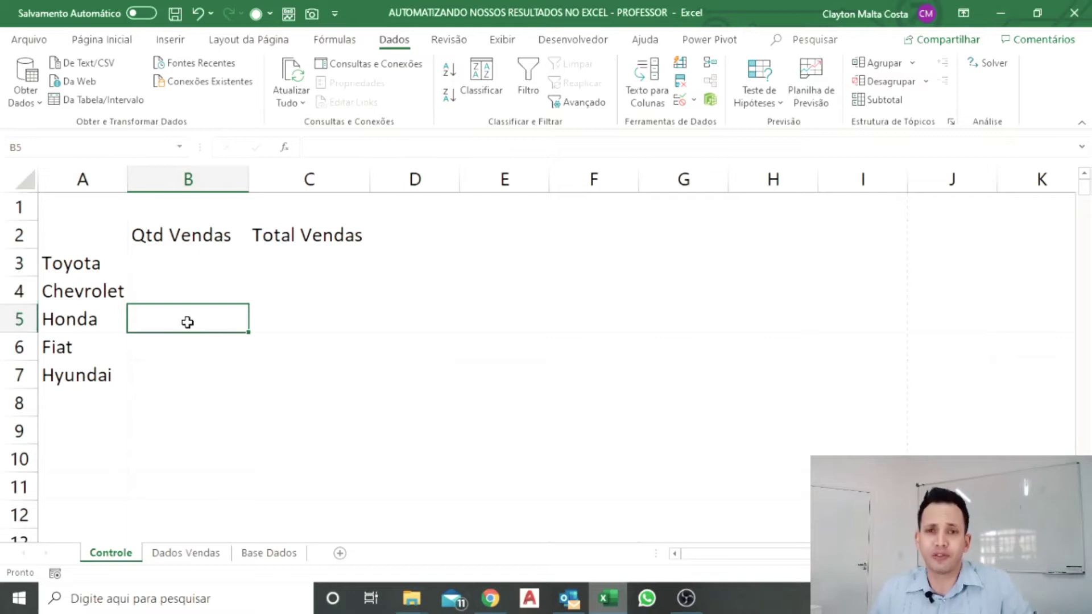
key(ctrl)
click(83, 41)
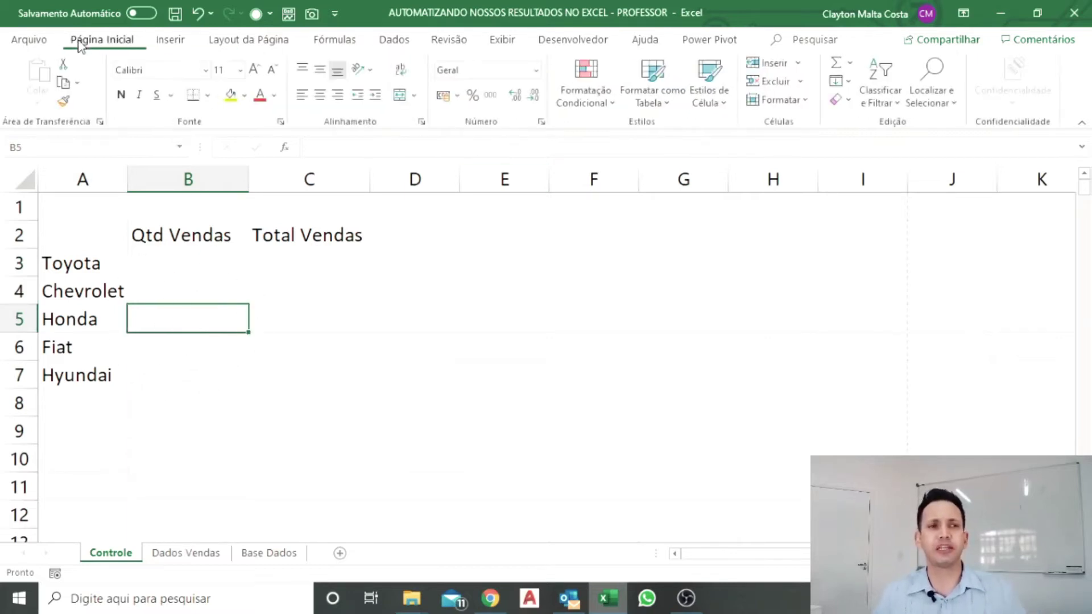
key(ctrl)
key(ctrl)
click(660, 74)
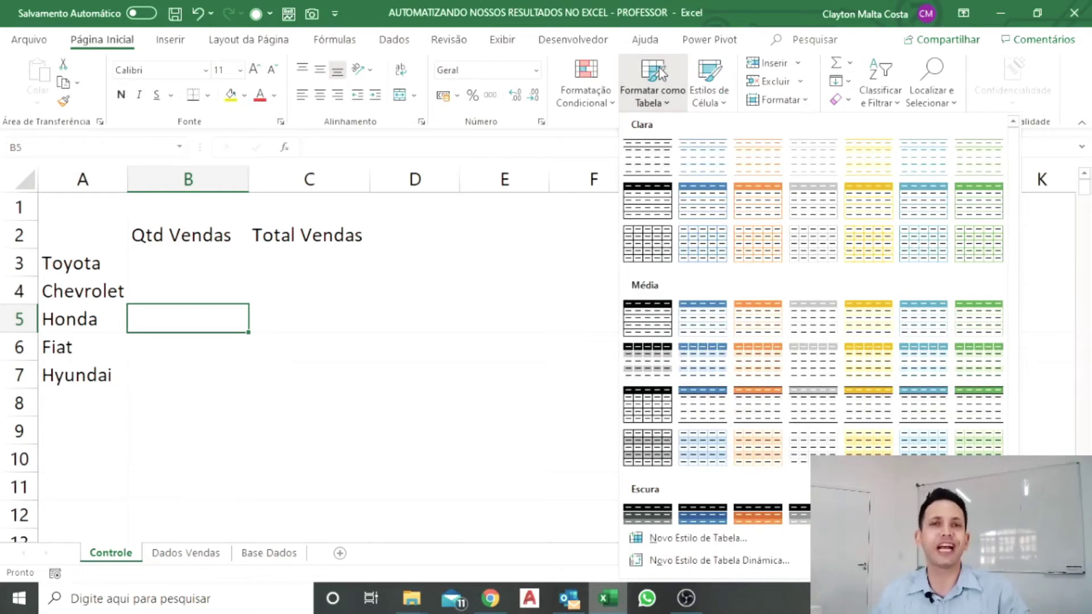
click(648, 244)
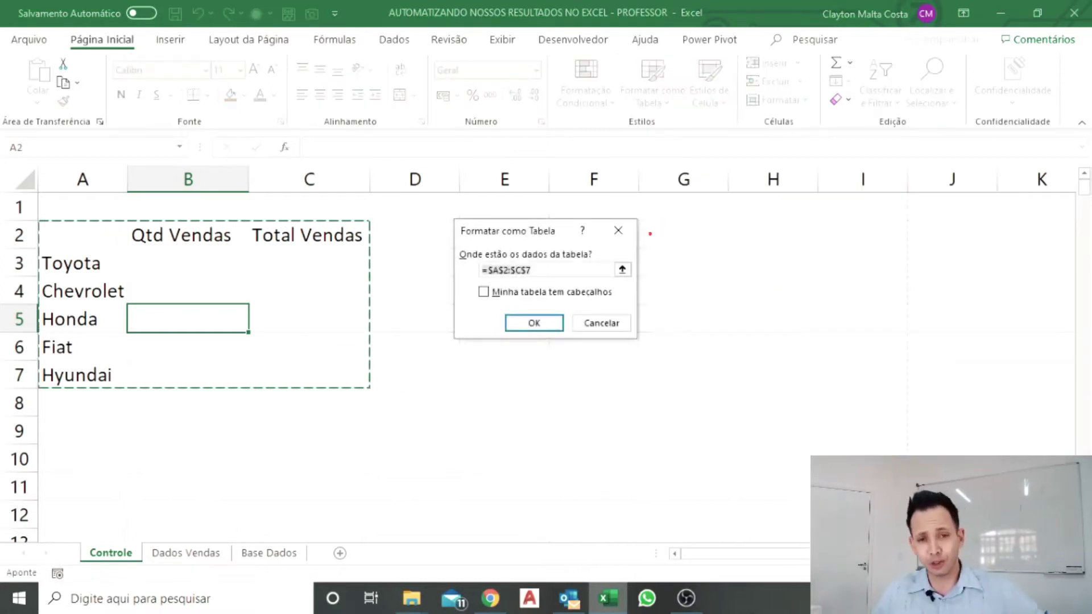
mouse_move(116, 230)
mouse_down()
mouse_move(111, 243)
mouse_move(0, 231)
mouse_up()
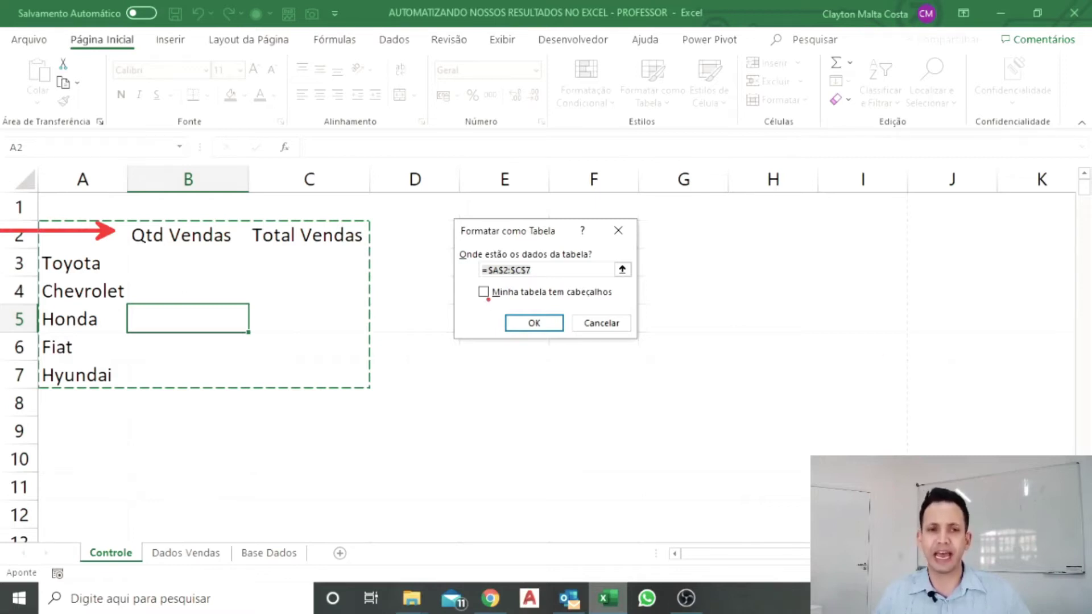
drag(483, 292, 434, 328)
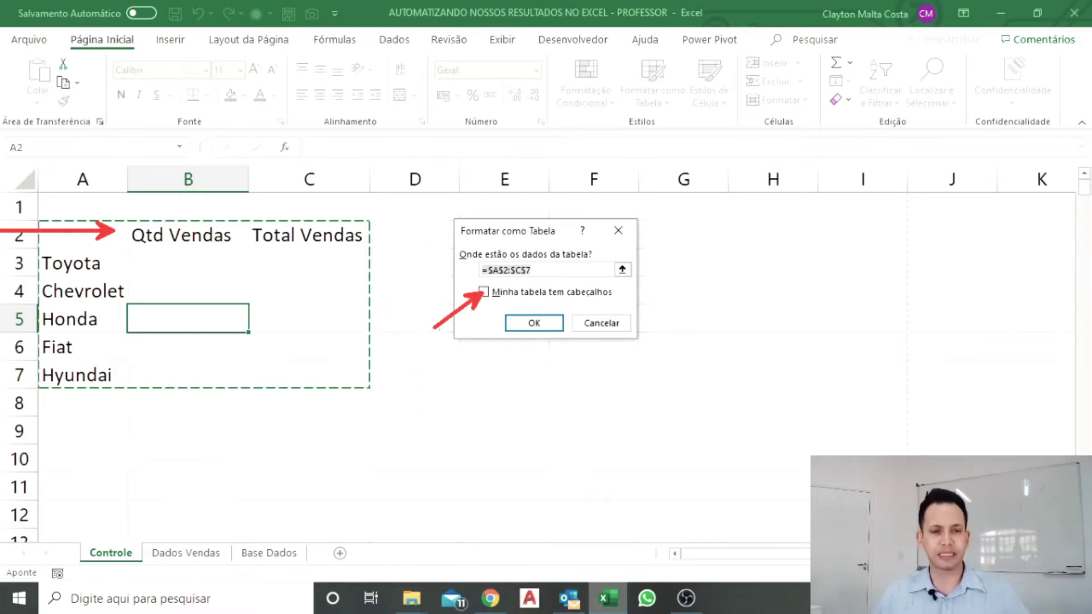
key(Escape)
click(504, 293)
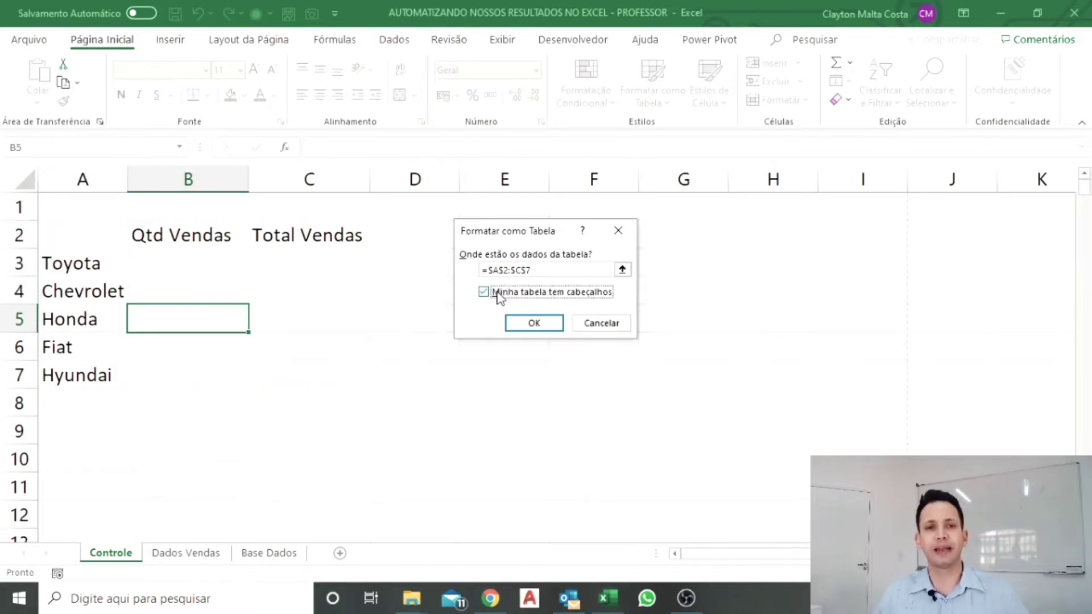
click(520, 323)
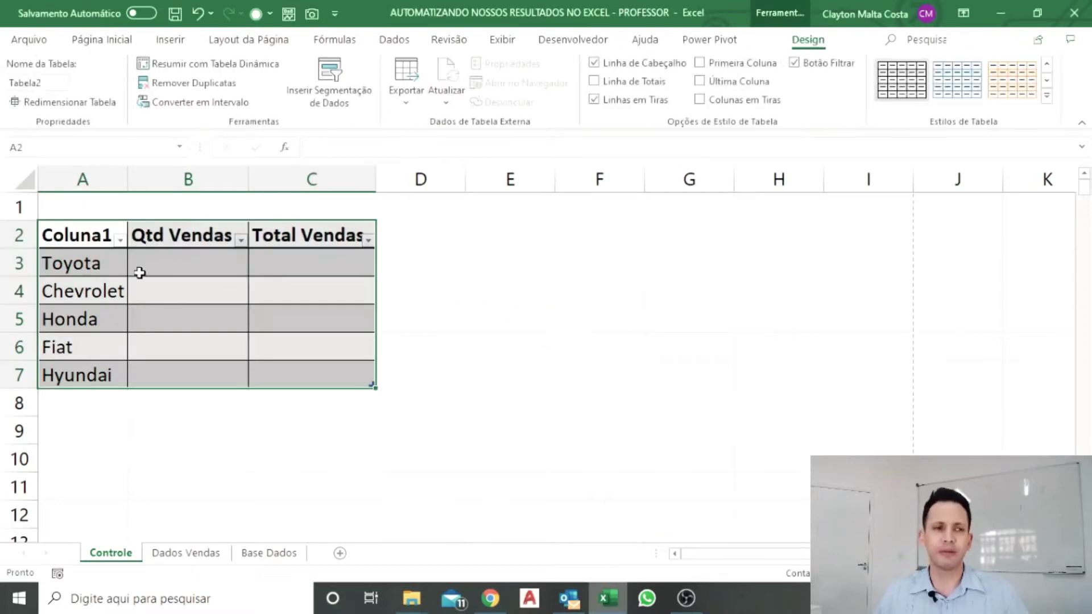
Step: Rename the table's first column header as Fabricante and widen the table columns to fit their headers
click(100, 234)
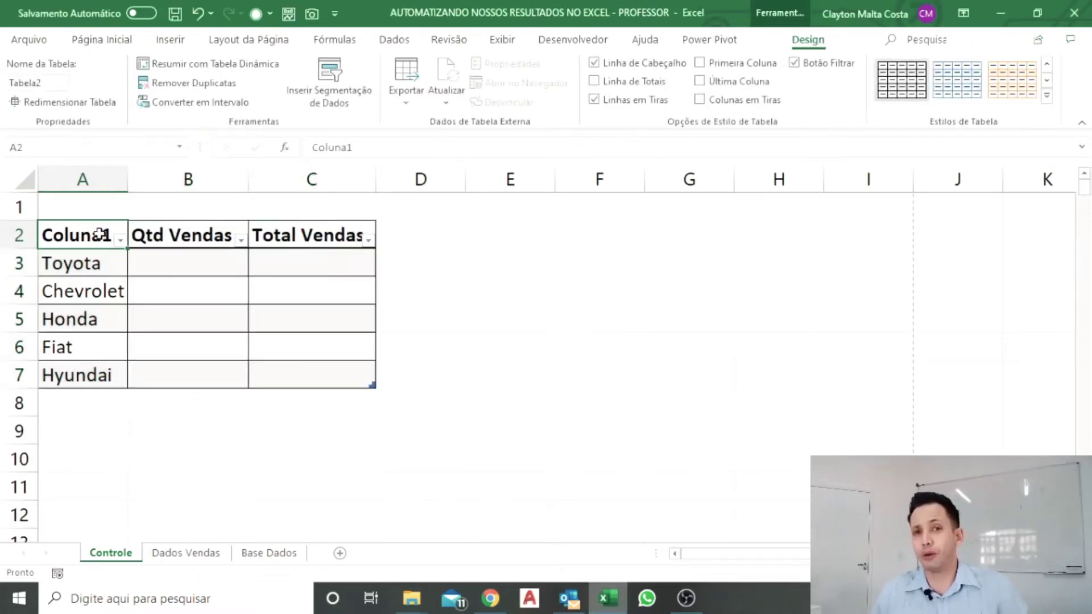
text(Fa)
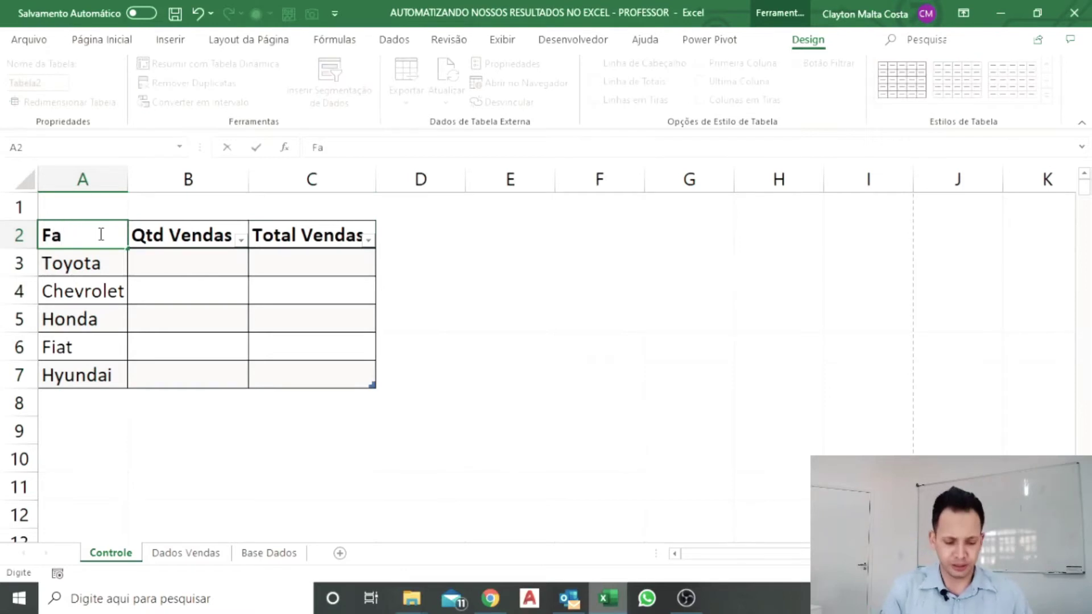
text(bricante)
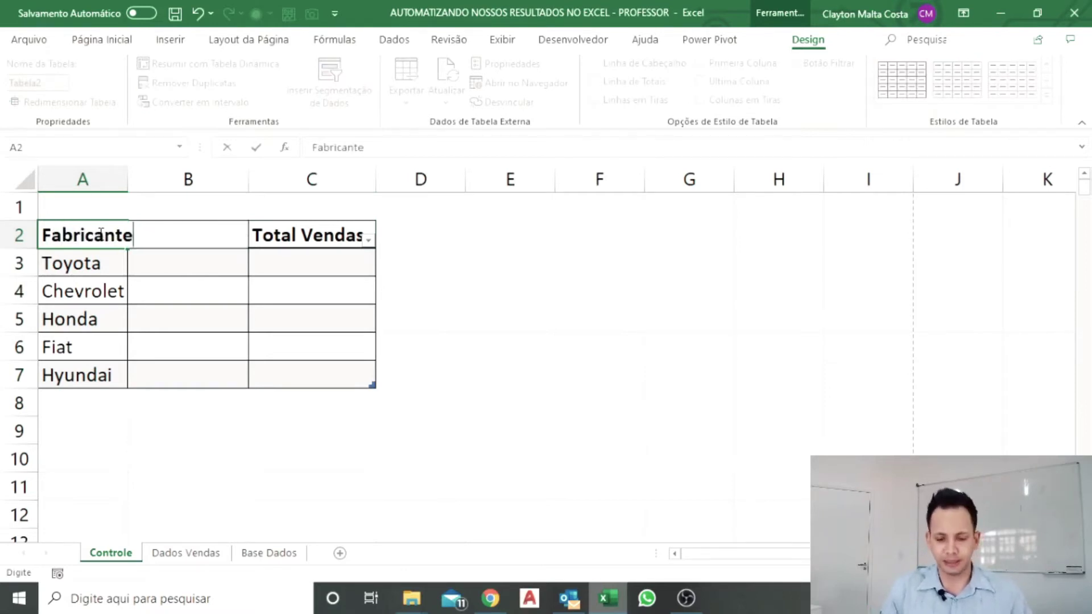
key(Return)
drag(127, 187, 174, 190)
drag(272, 179, 301, 182)
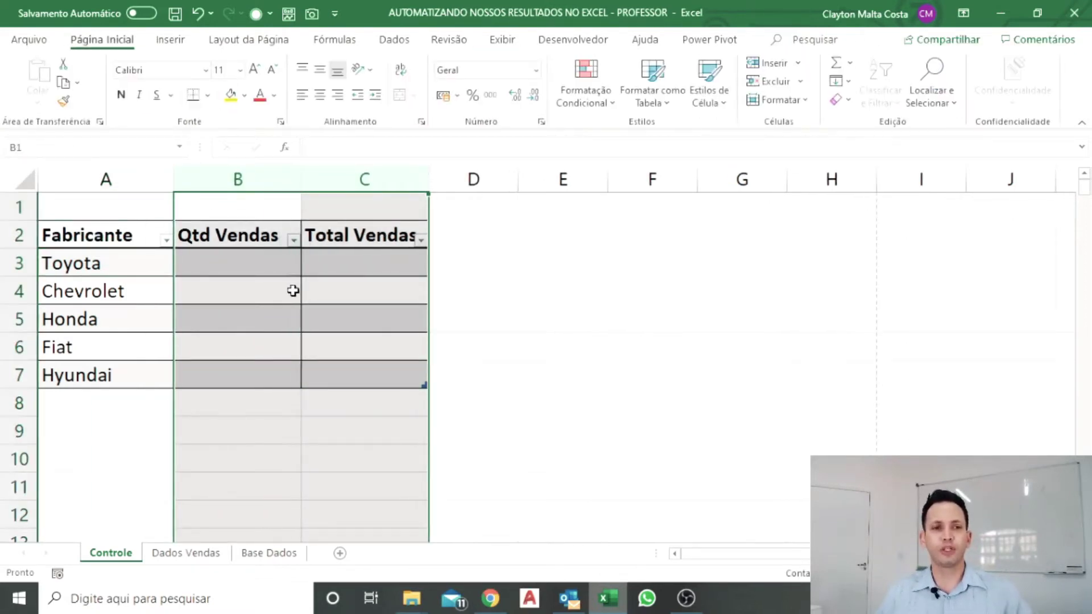
click(247, 269)
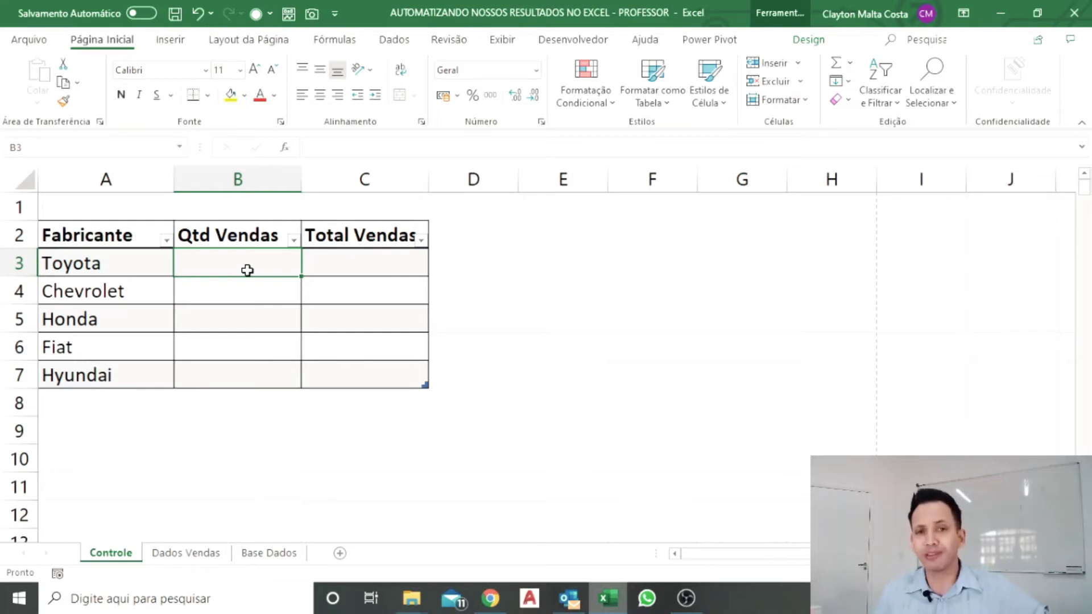
key(ctrl+2)
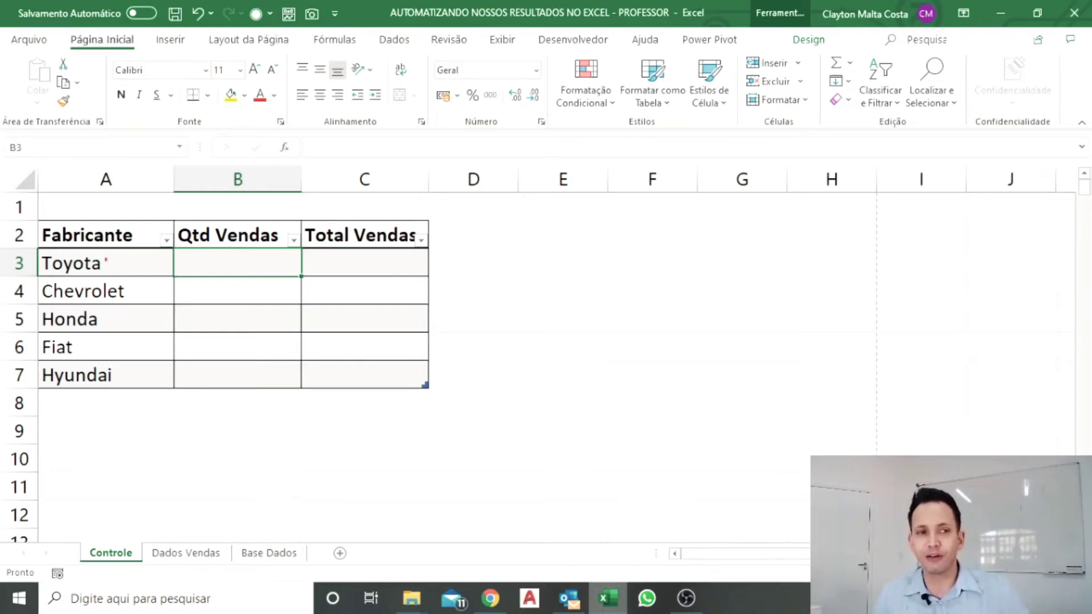
drag(32, 248, 144, 279)
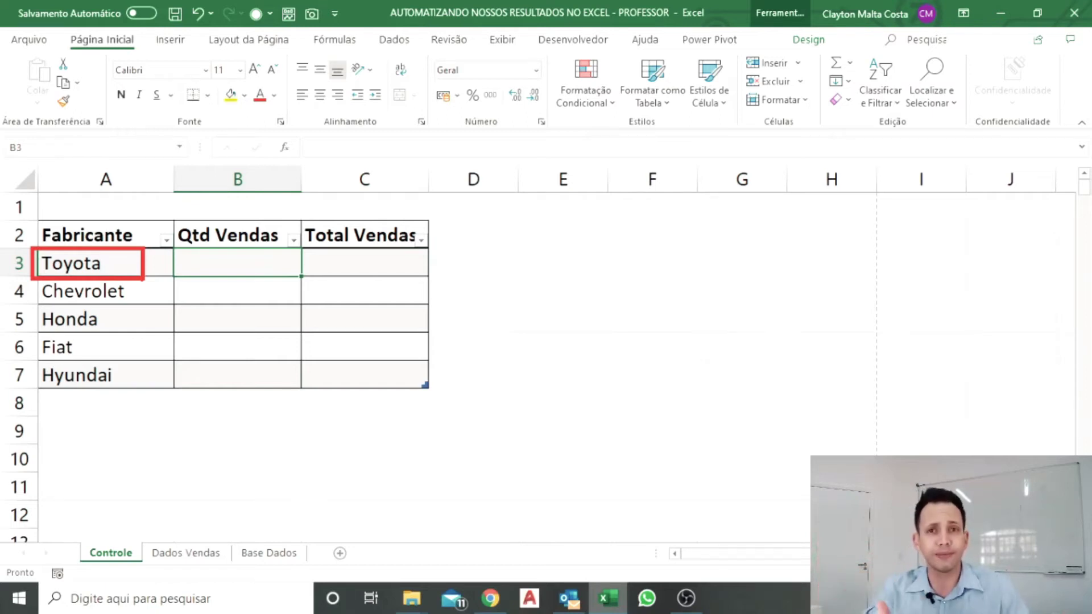
click(239, 447)
Step: Preview the arguments of the CONT.SE and SOMASE functions in cell B9, then discard the entry
click(232, 432)
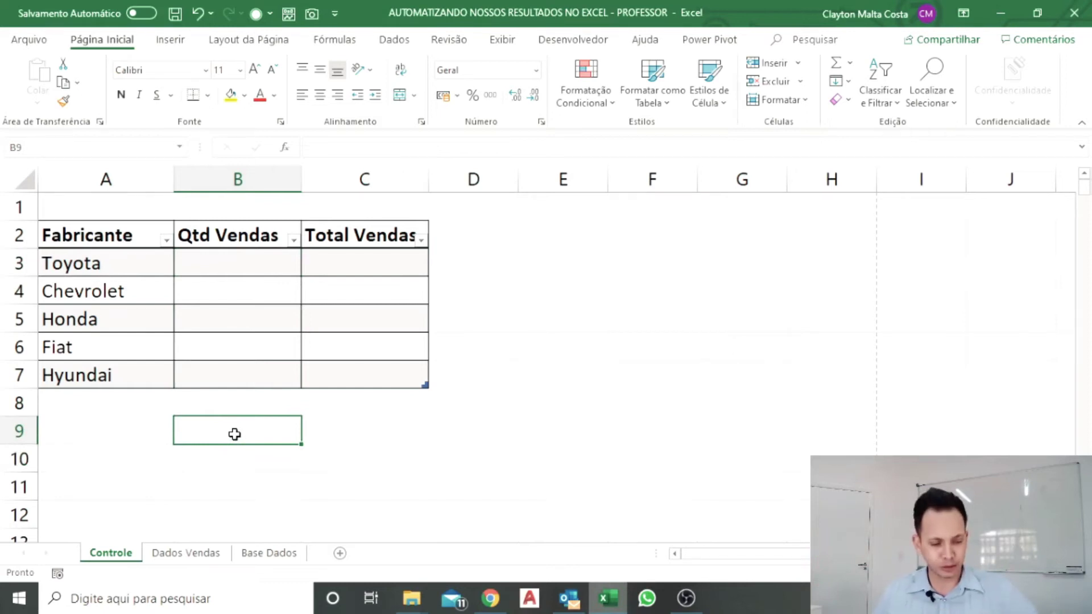
text(=cont.se)
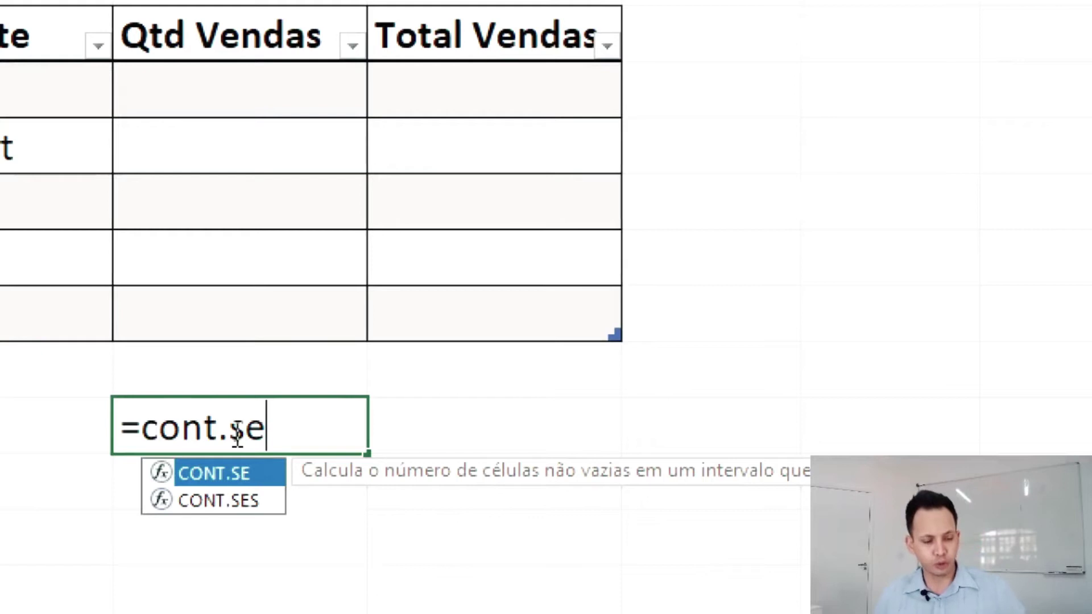
key(Tab)
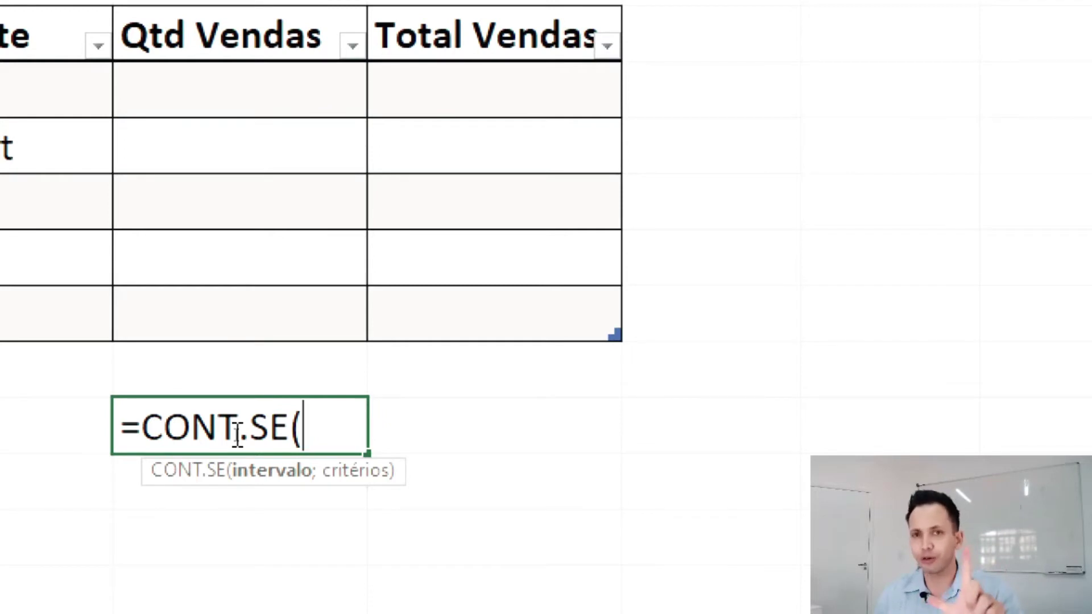
key(BackSpace)
key(BackSpace)
key(BackSpace)
key(BackSpace)
key(BackSpace)
key(BackSpace)
key(BackSpace)
key(BackSpace)
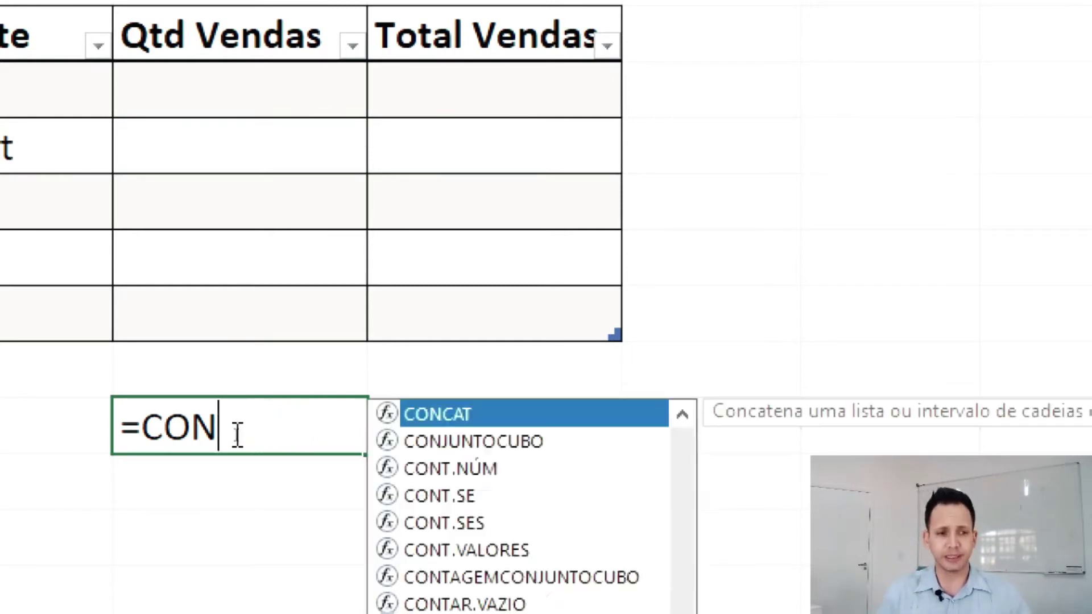
text(somase)
key(Tab)
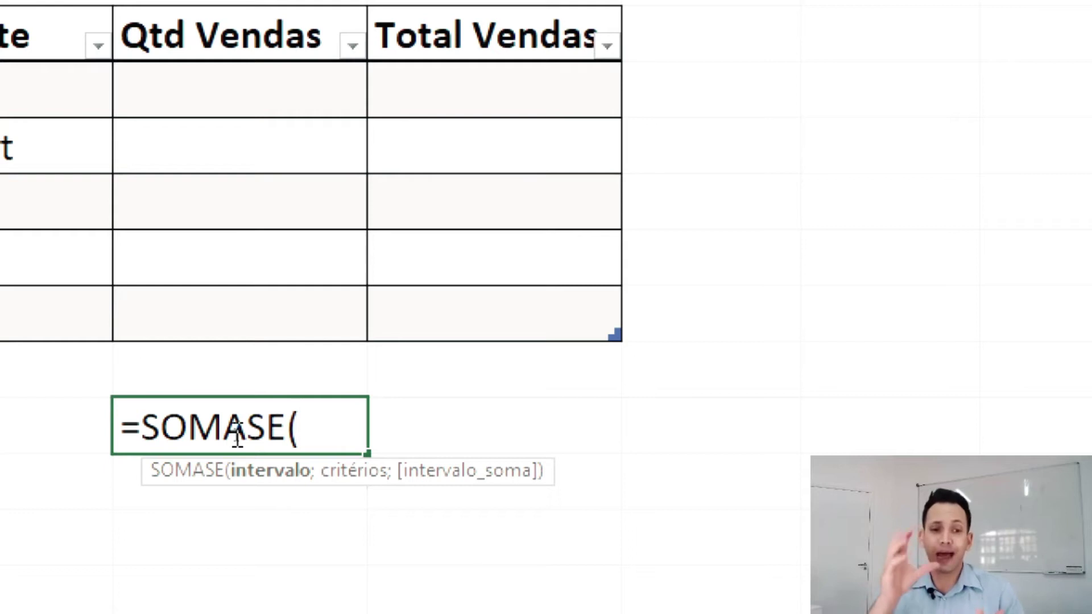
key(Escape)
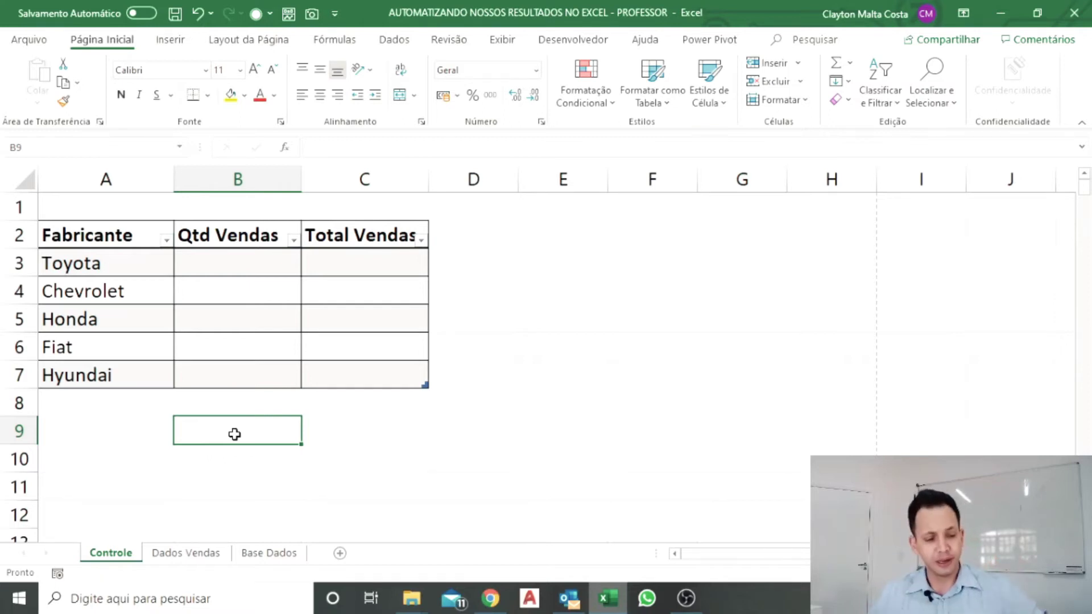
mouse_move(35, 252)
mouse_down()
mouse_move(128, 250)
mouse_move(42, 250)
mouse_move(163, 273)
mouse_up()
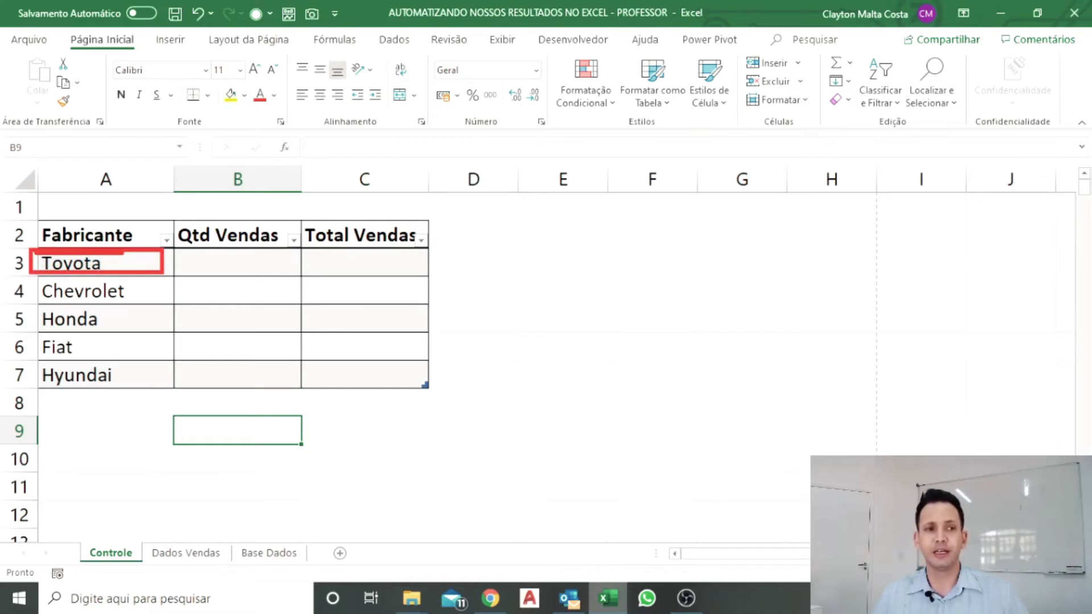
drag(35, 277, 143, 310)
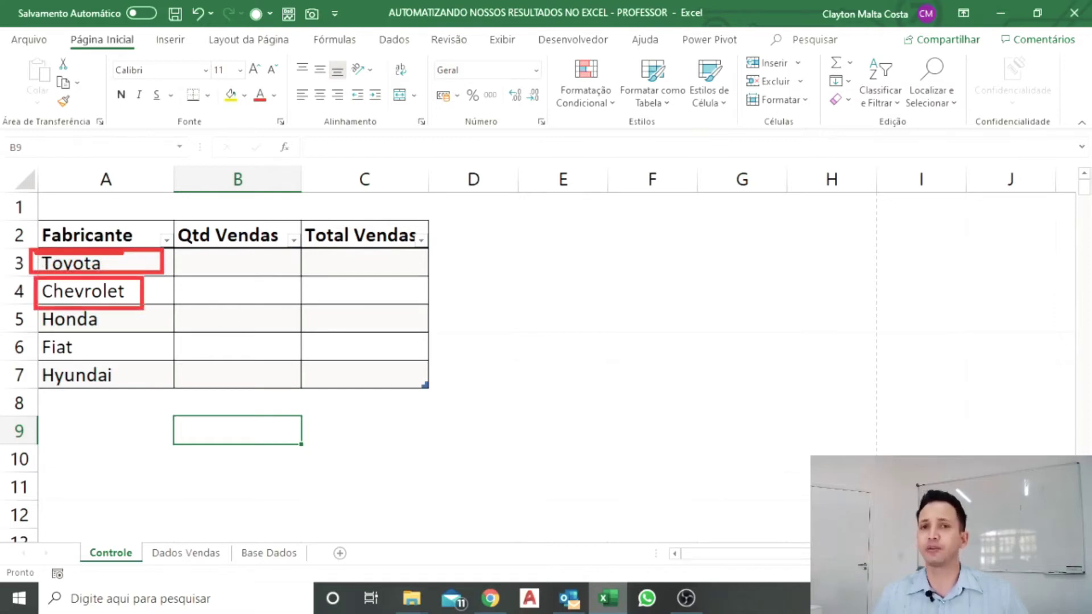
drag(33, 306, 141, 335)
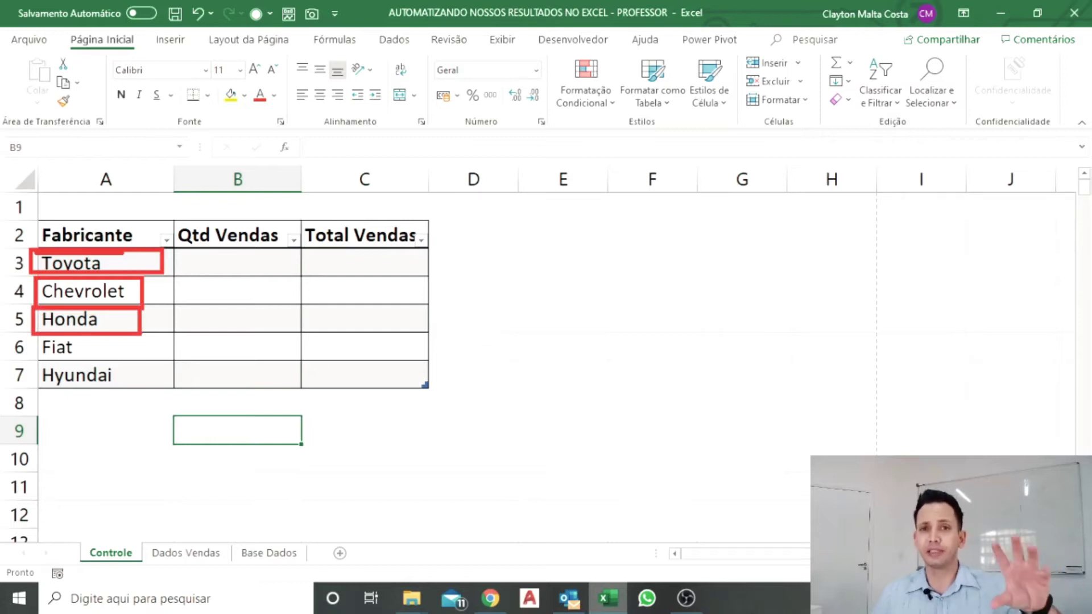
key(Escape)
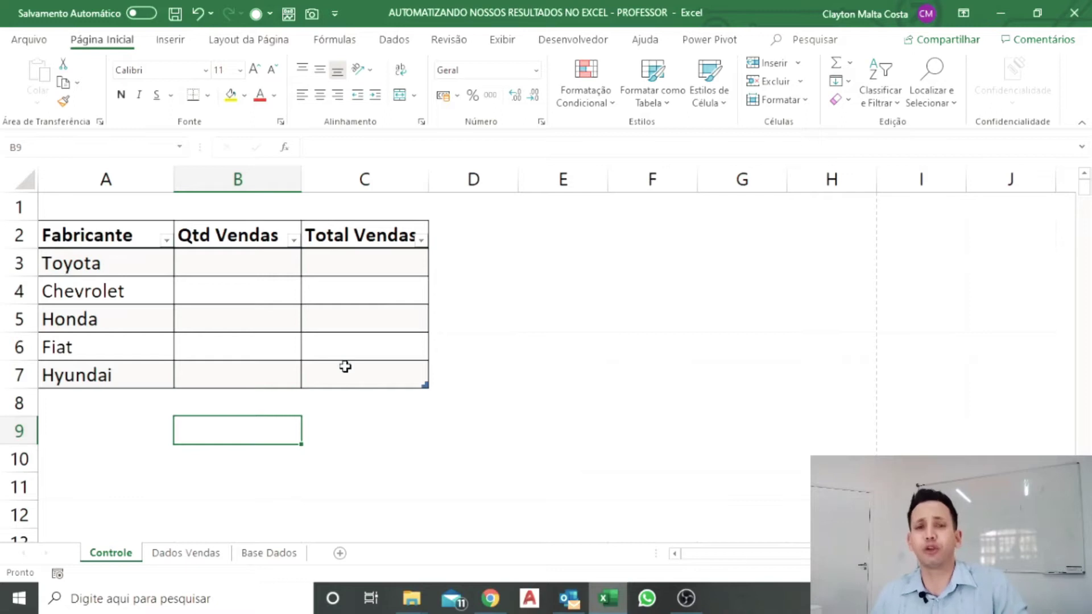
Step: Examine the Fabricante entries from D2 down in Dados Vendas and the Valor Venda amounts of the first Toyota rows
click(218, 561)
scroll(482, 396, up, 16)
scroll(482, 397, up, 20)
scroll(488, 393, up, 18)
drag(514, 230, 516, 414)
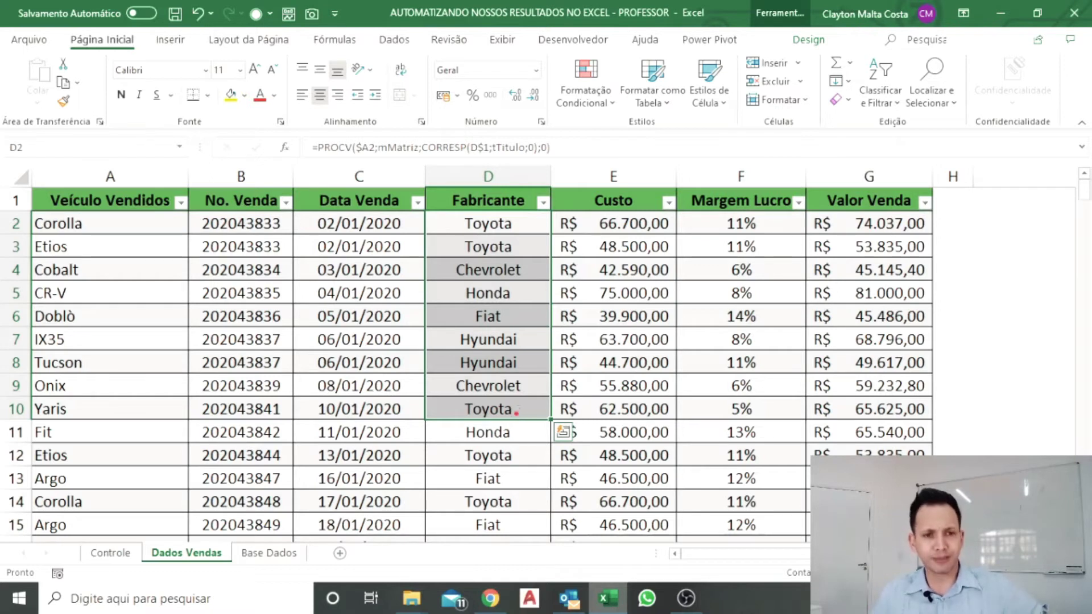
mouse_move(423, 209)
mouse_down()
mouse_move(522, 230)
mouse_move(551, 257)
mouse_up()
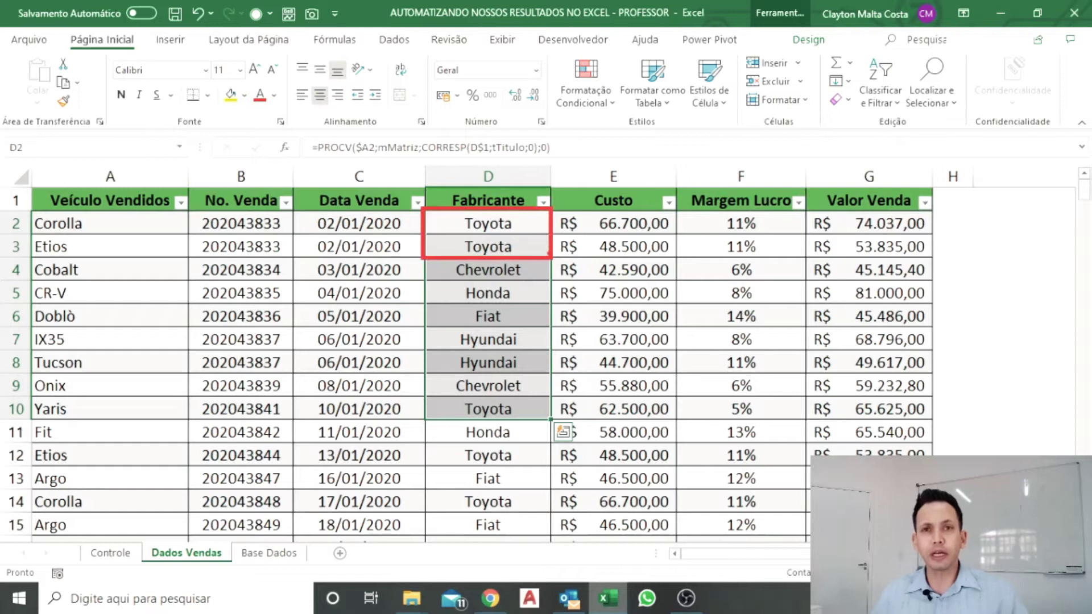
drag(839, 223, 557, 217)
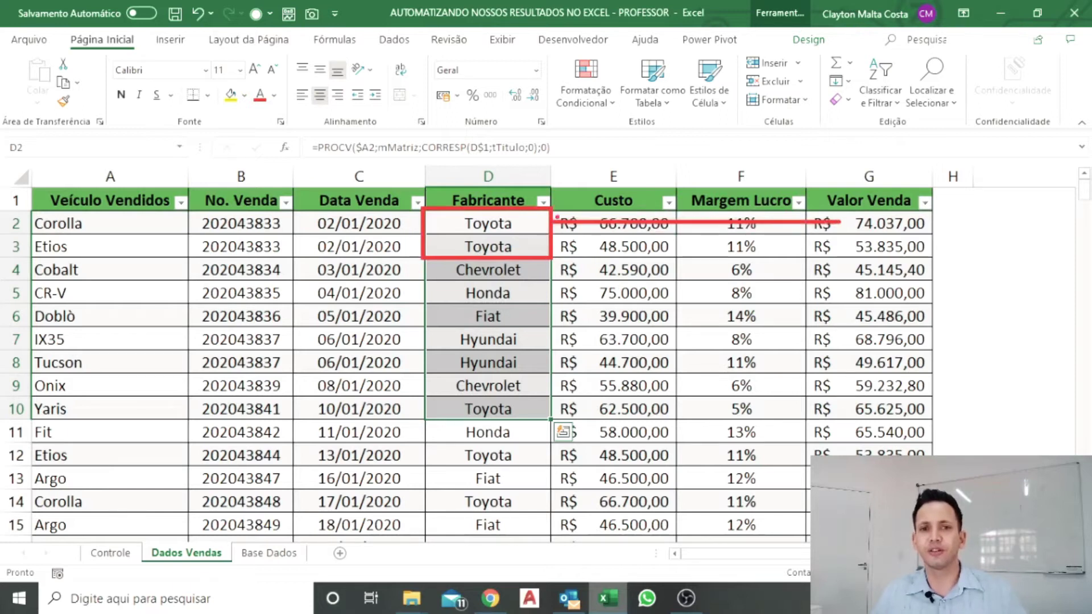
mouse_move(822, 242)
mouse_down()
mouse_move(835, 249)
mouse_move(551, 249)
mouse_up()
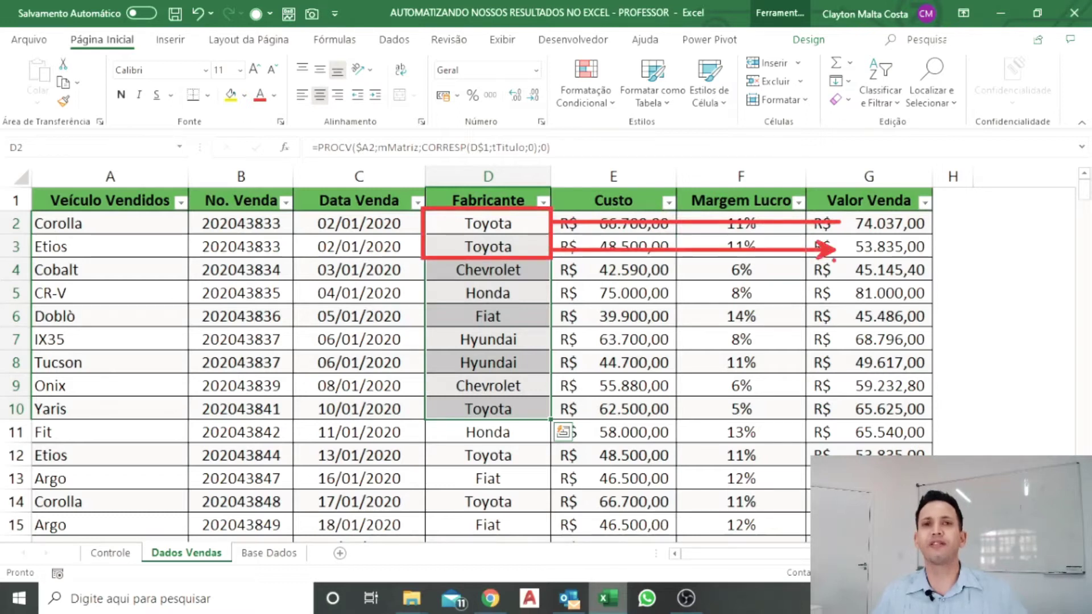
Step: Outline the Valor Venda amounts in Dados Vendas, clear the markings and return to the Controle sheet
mouse_move(807, 206)
mouse_down()
mouse_move(944, 473)
mouse_move(933, 534)
mouse_up()
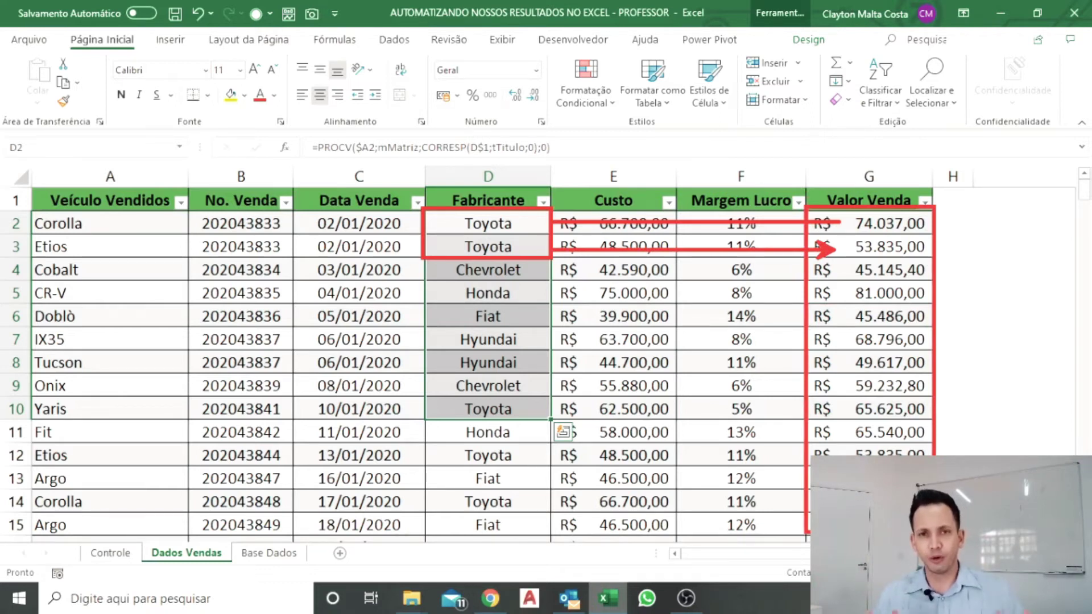
key(Escape)
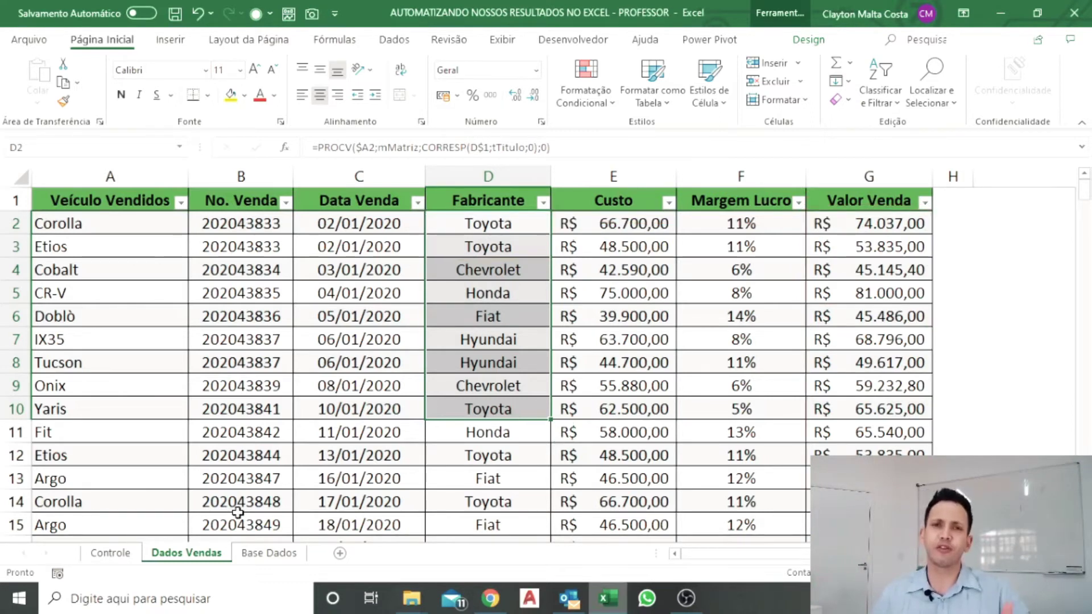
click(96, 553)
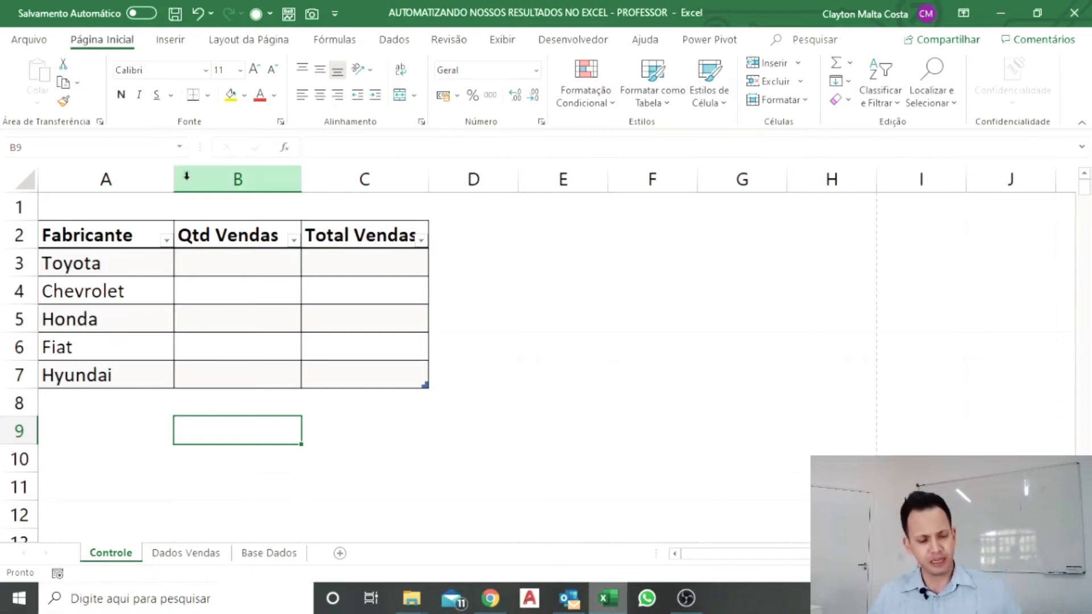
Step: Go to the named tables Tabela1 and Tabela2 to check which ranges they cover, and select cell B3 of Controle
click(179, 148)
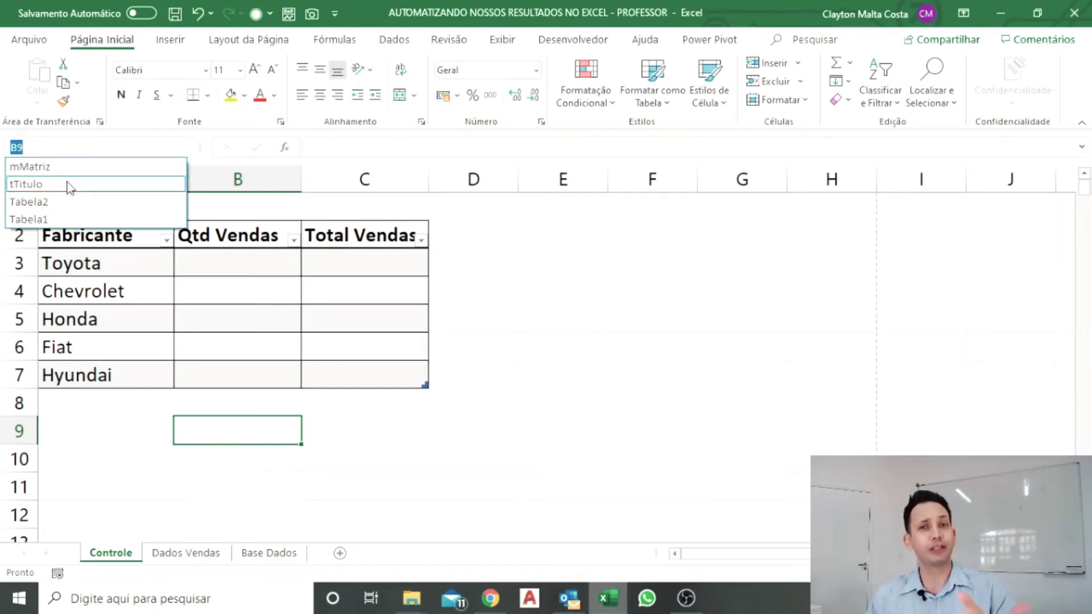
click(40, 219)
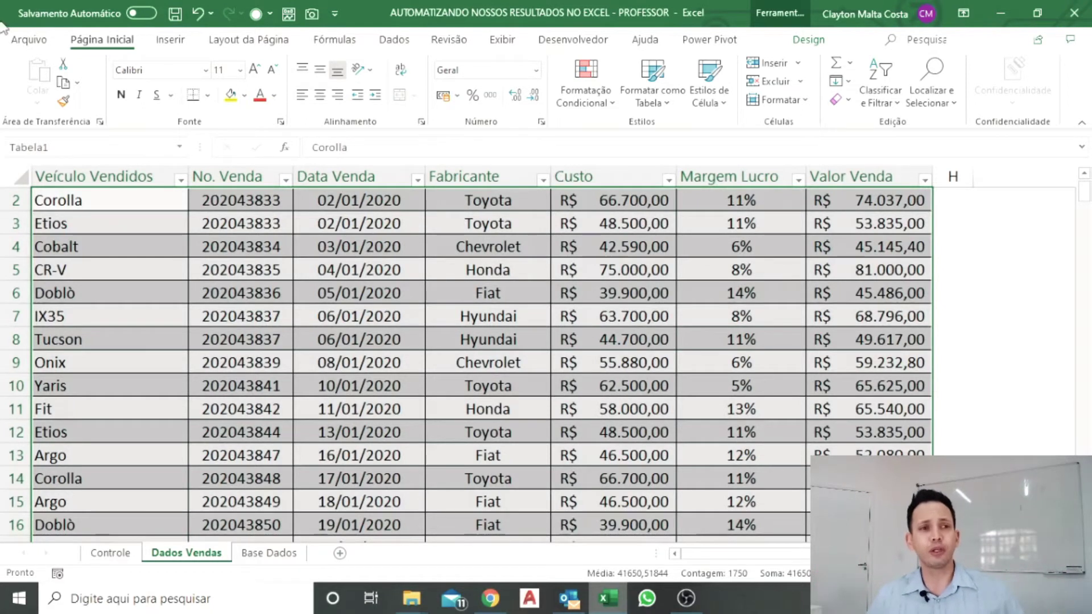
click(179, 147)
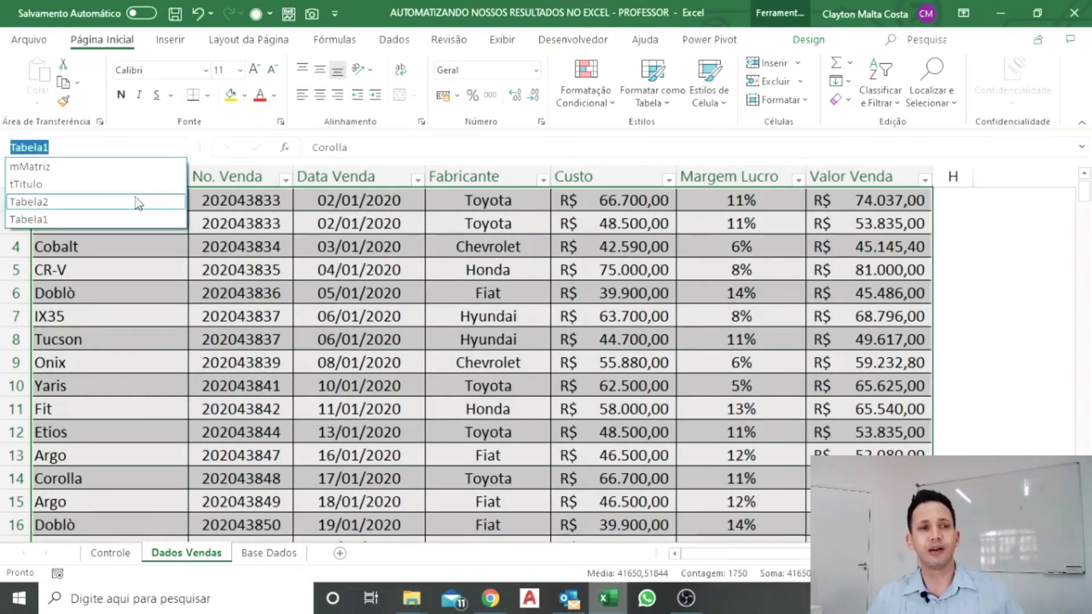
click(137, 202)
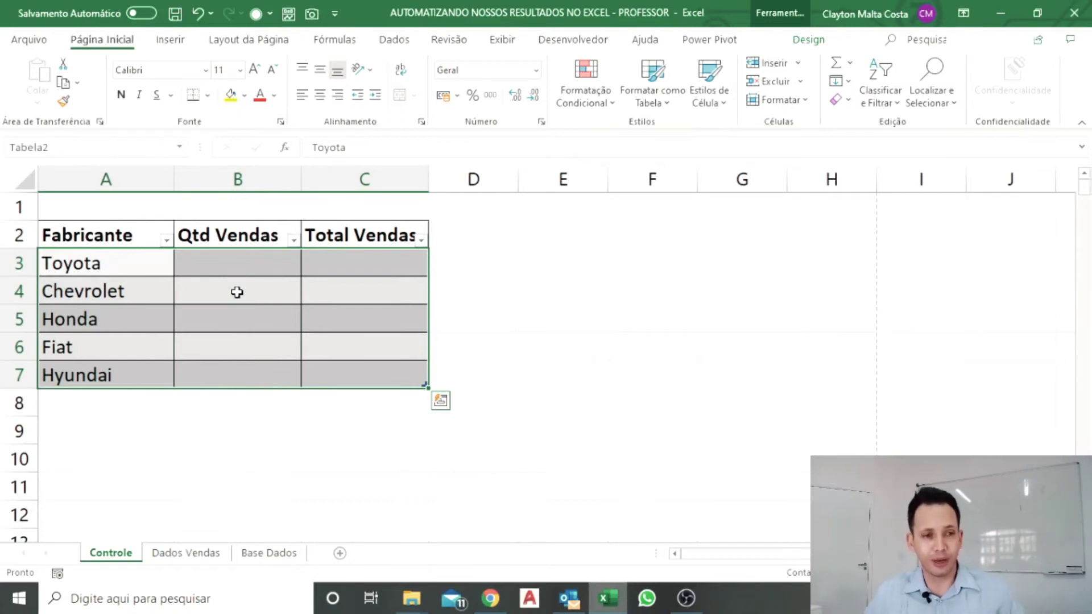
click(241, 263)
click(231, 266)
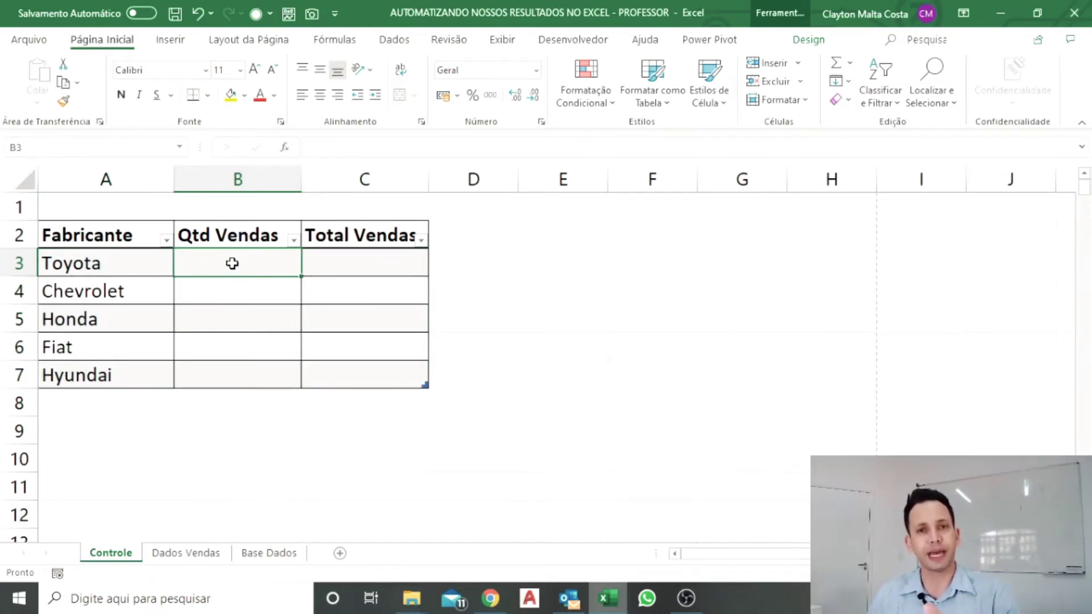
Step: Examine the Fabricante and Valor Venda columns in the Dados Vendas sheet
click(219, 560)
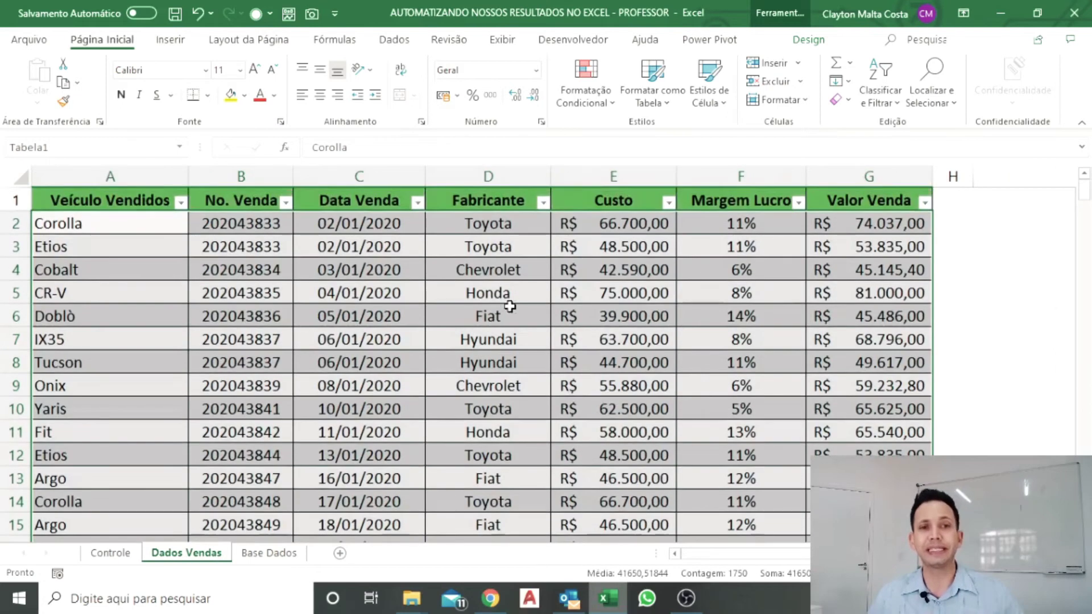
click(516, 176)
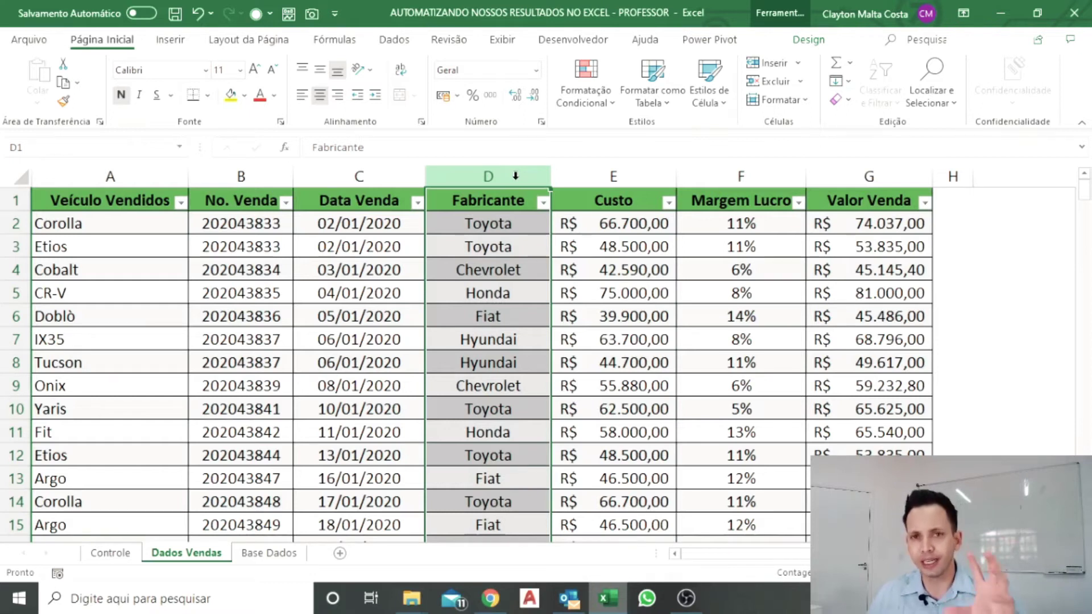
click(891, 176)
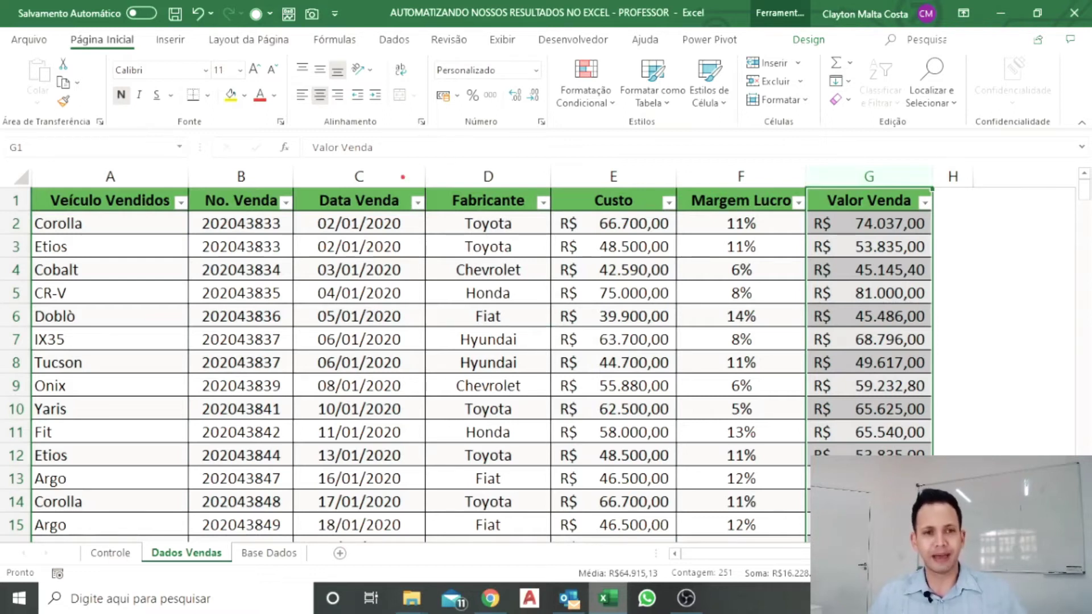
Step: Write the on-screen annotation Tabela1[Fabricante] above the sales data and clear it
text(Tabela1)
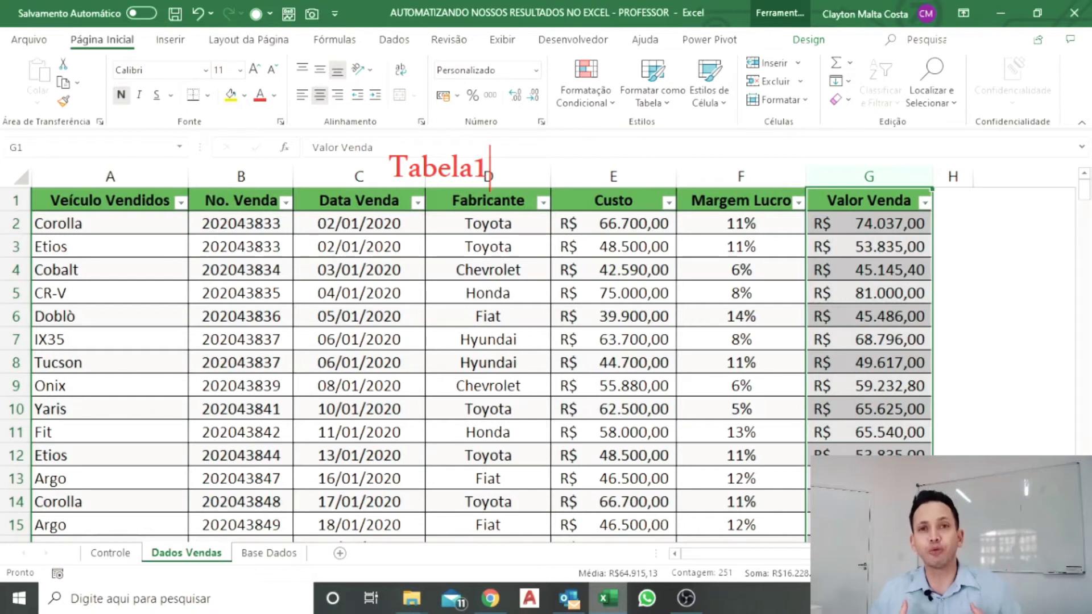
text([)
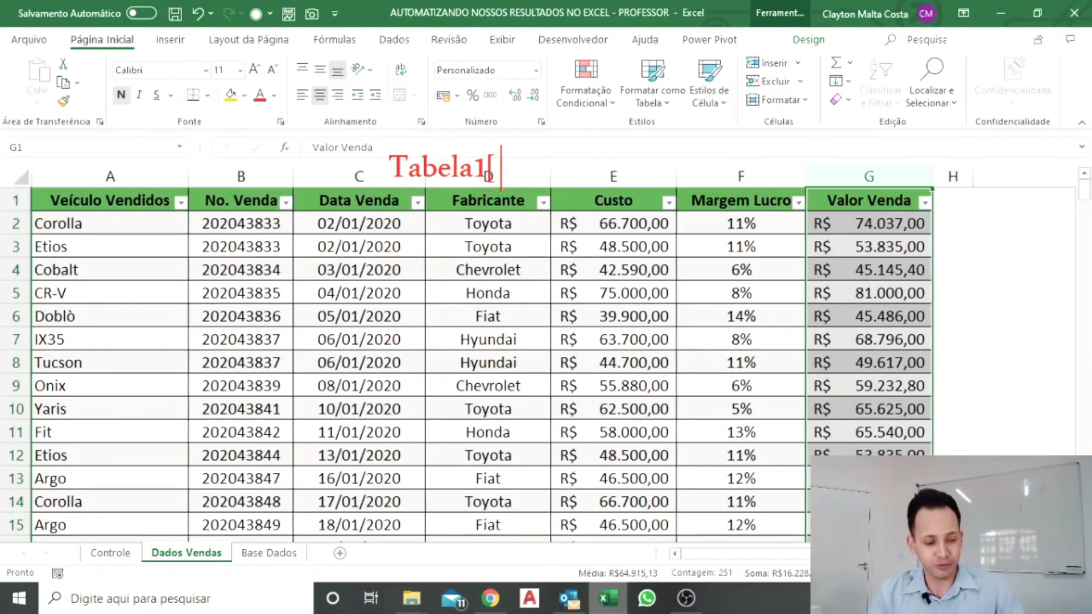
text(Fabr)
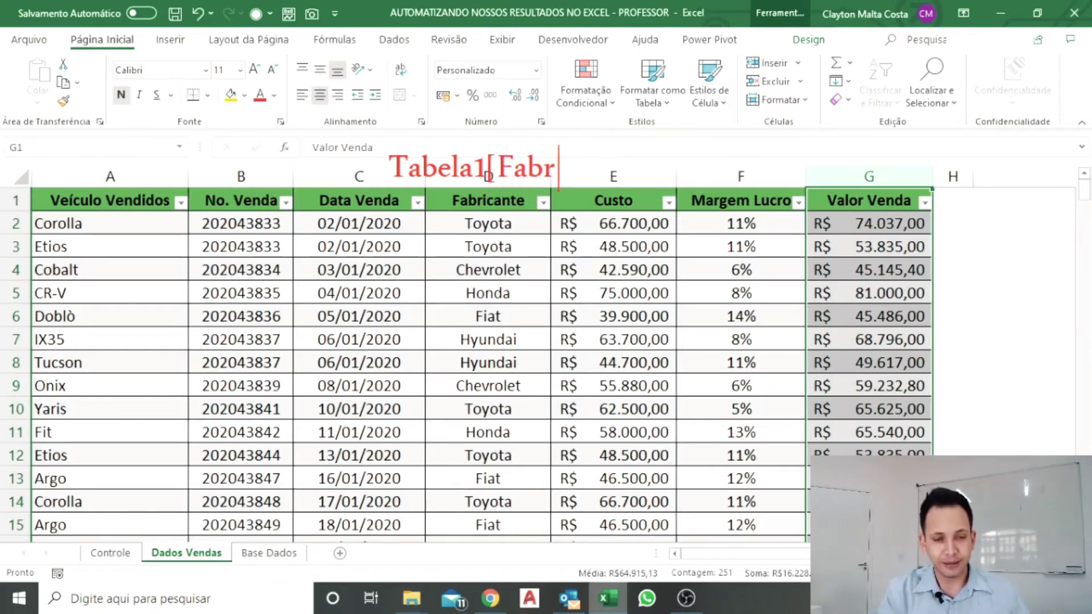
text(icante])
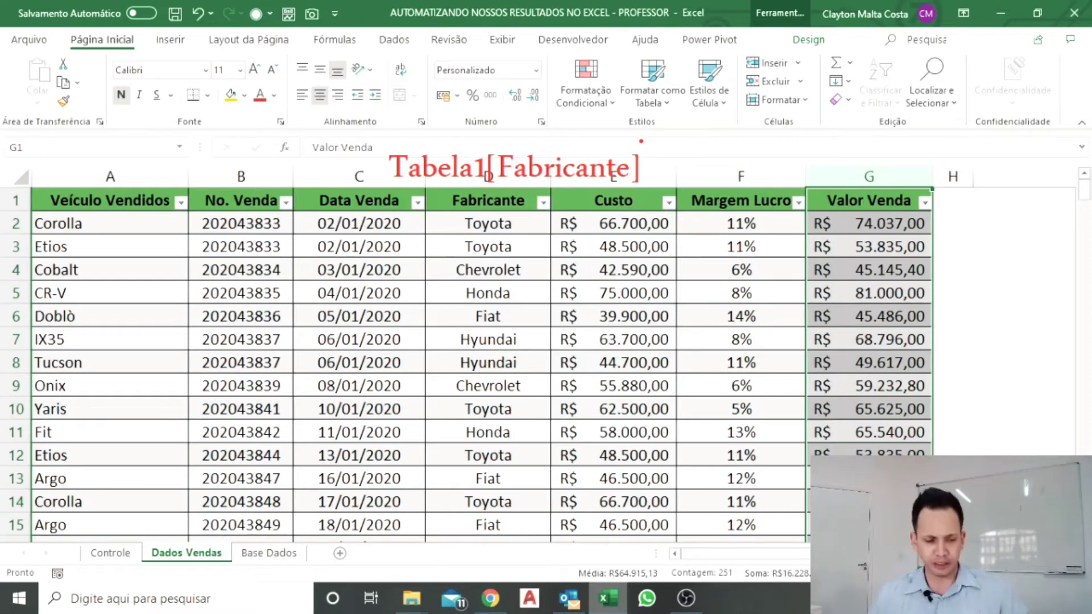
key(Escape)
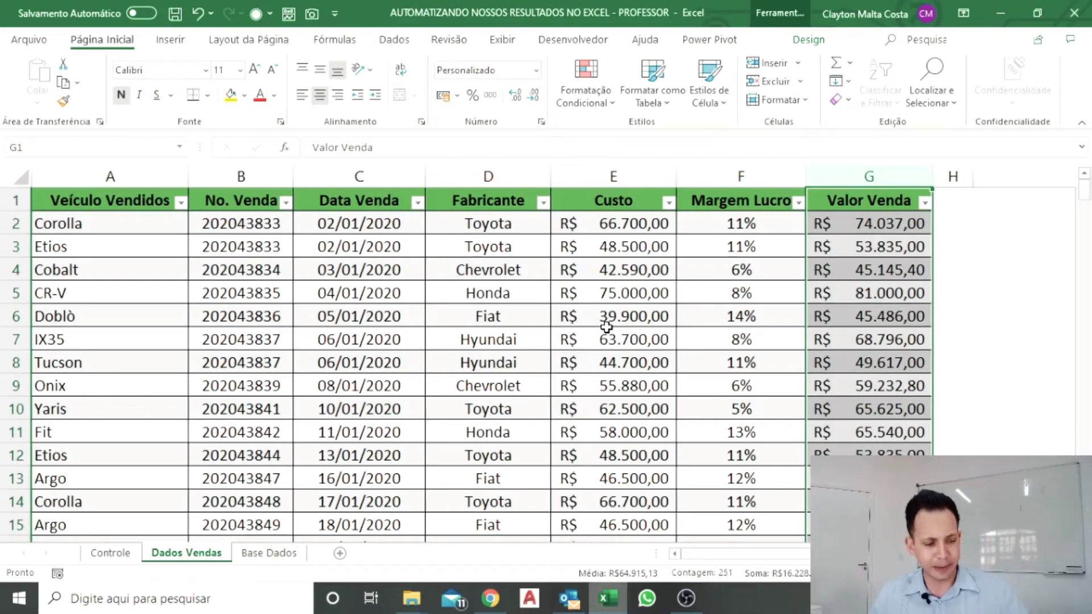
Step: Start a CONT.SE formula in cell B3 of the Controle sheet with Tabela1 as its range
click(110, 553)
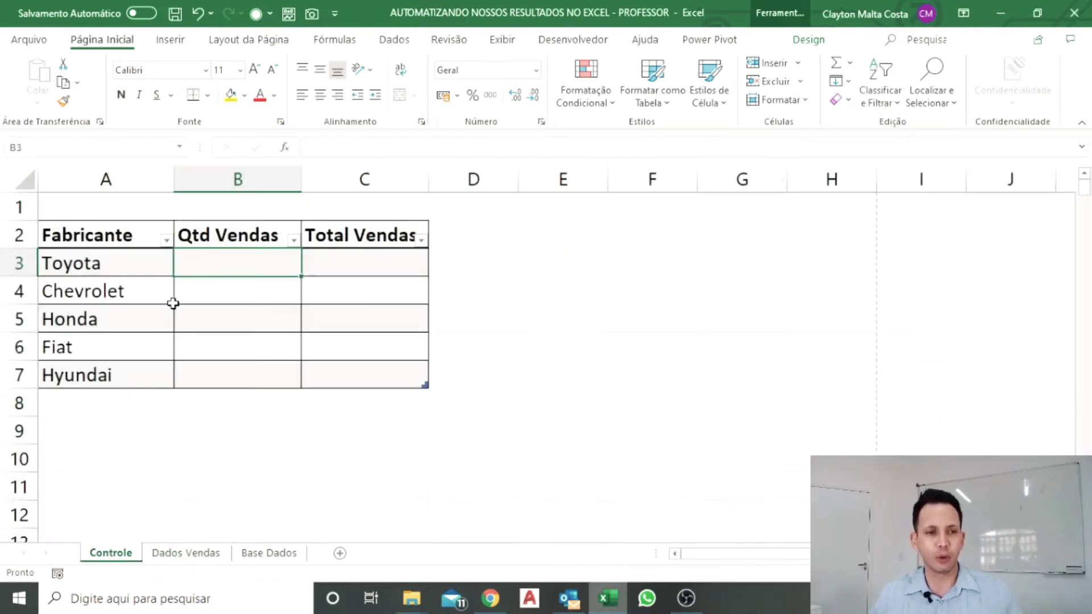
text(=)
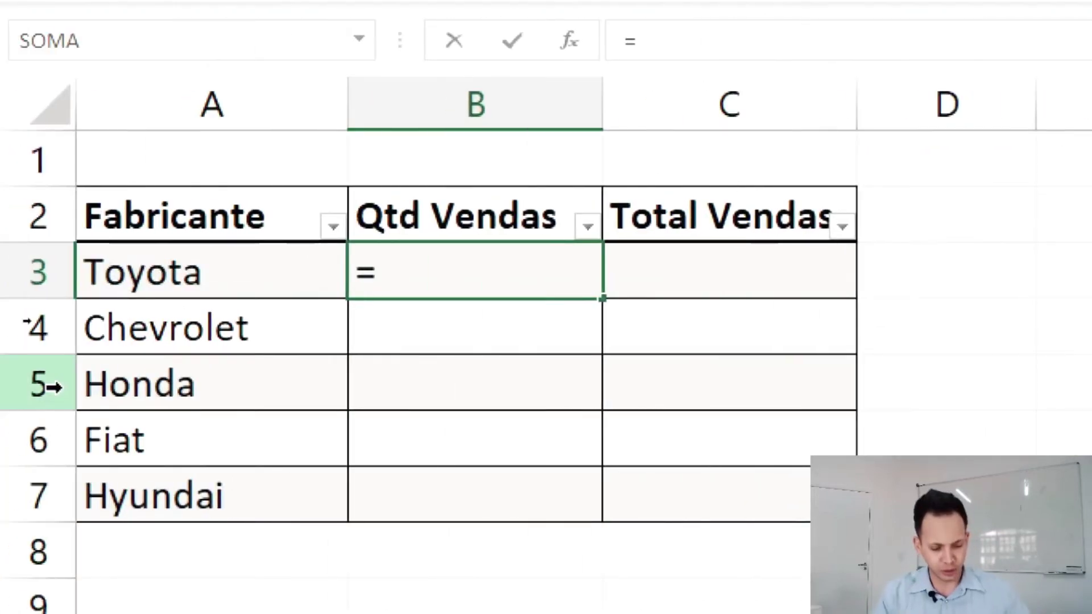
text(cont.se)
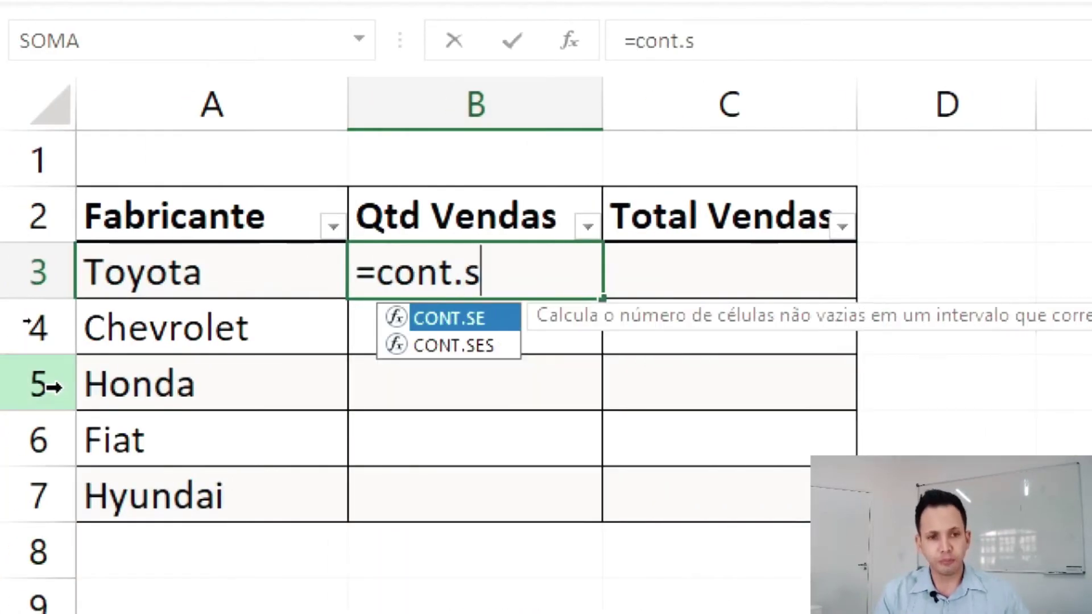
key(Tab)
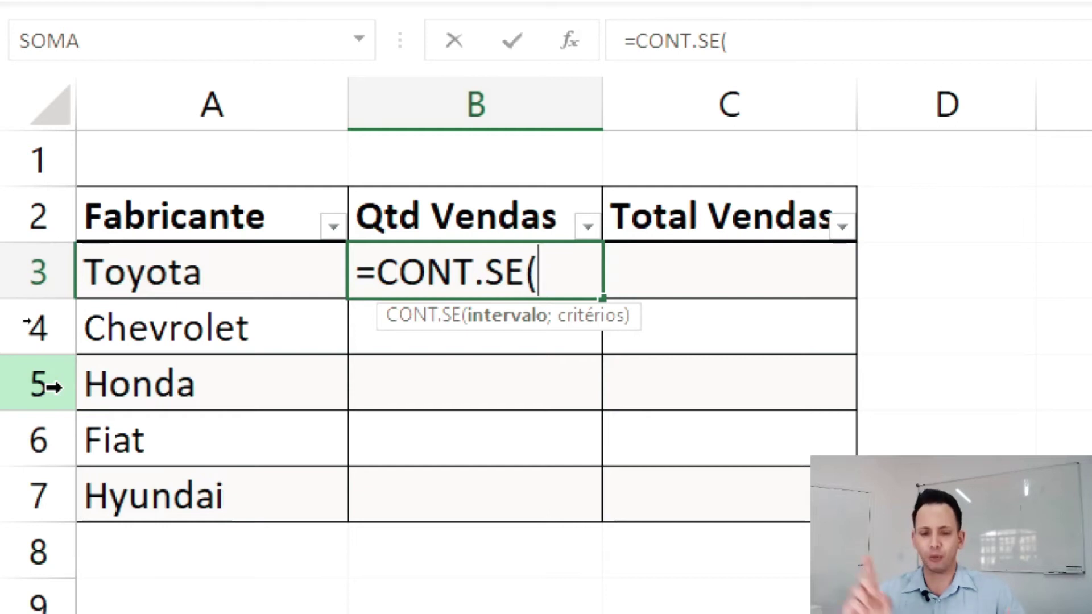
text(T)
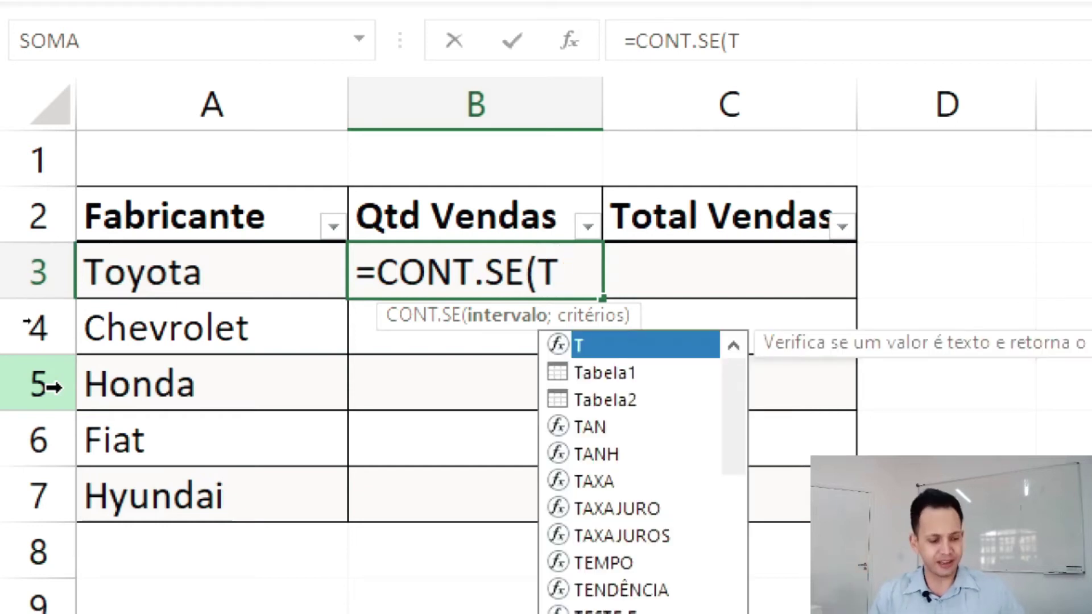
text(ab)
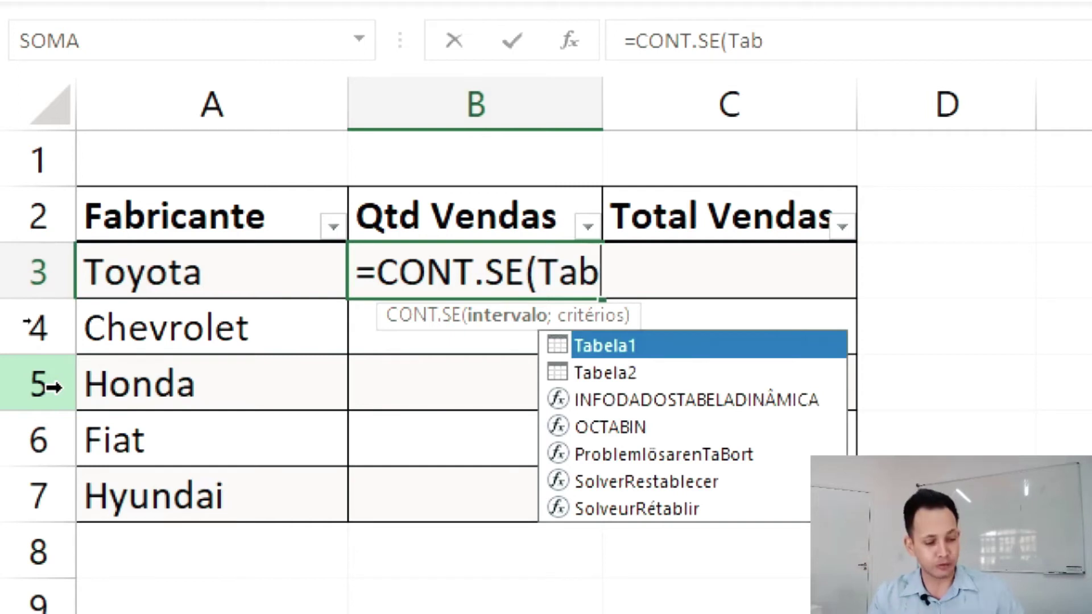
key(Tab)
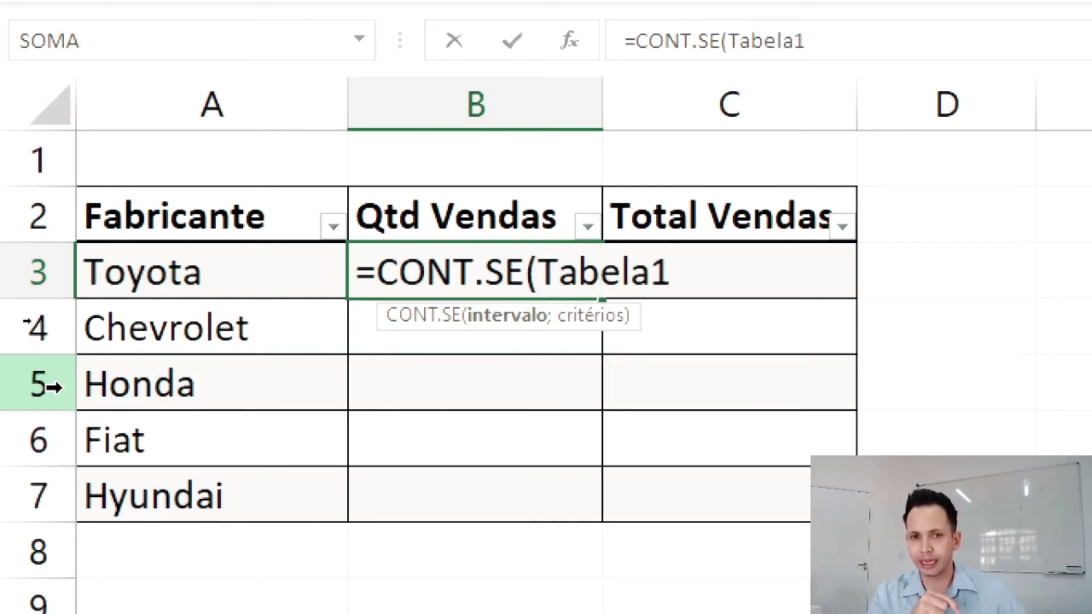
Step: Re-enter Tabela1 from the formula suggestions and complete the CONT.SE range argument as Tabela1[Fabricante]
key(BackSpace)
key(BackSpace)
key(BackSpace)
key(BackSpace)
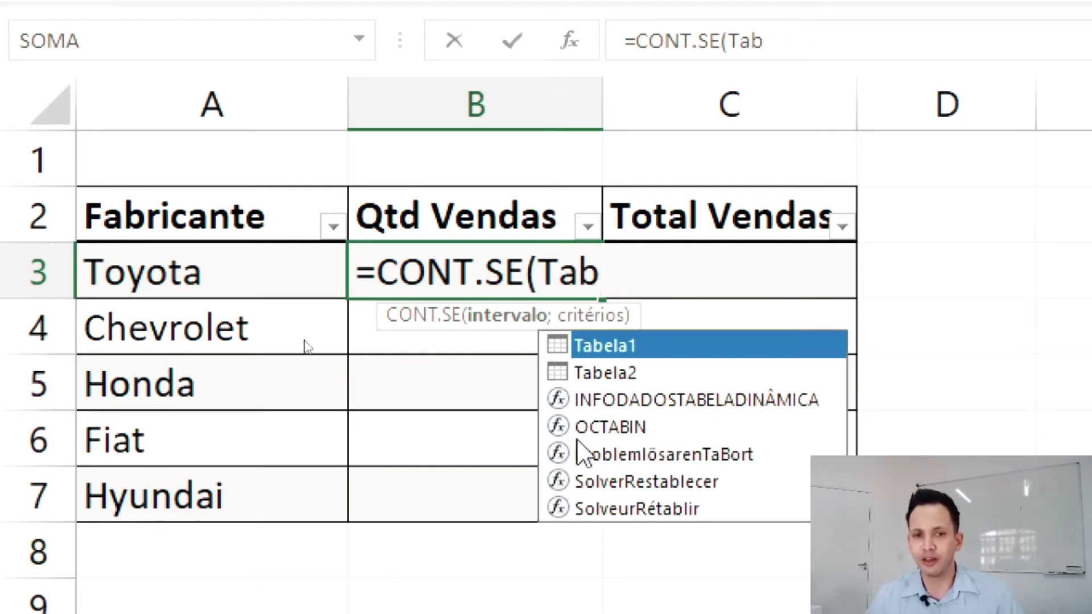
double_click(616, 353)
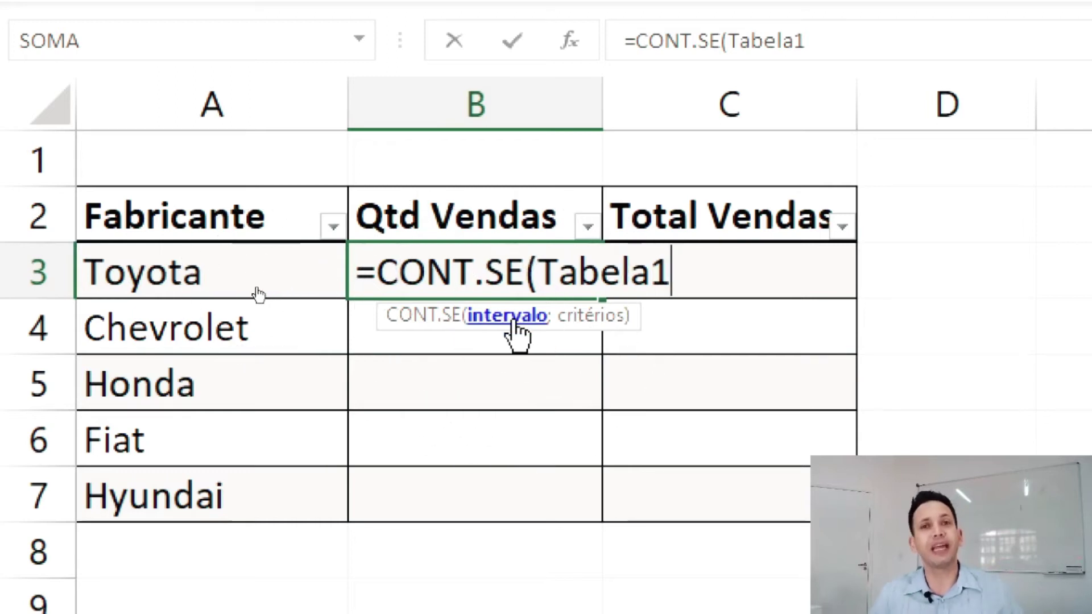
text([)
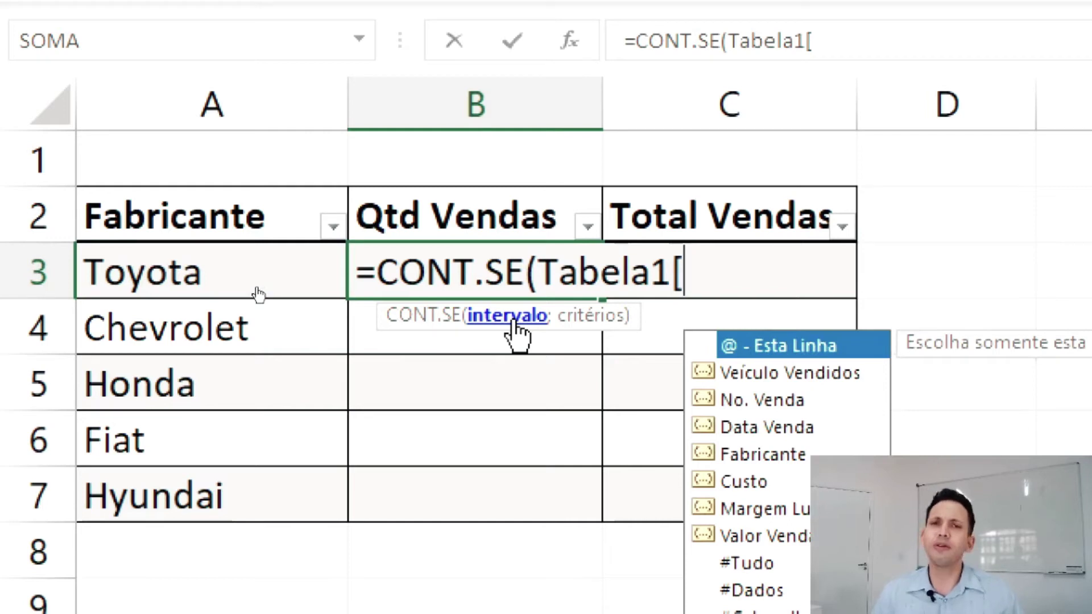
click(734, 455)
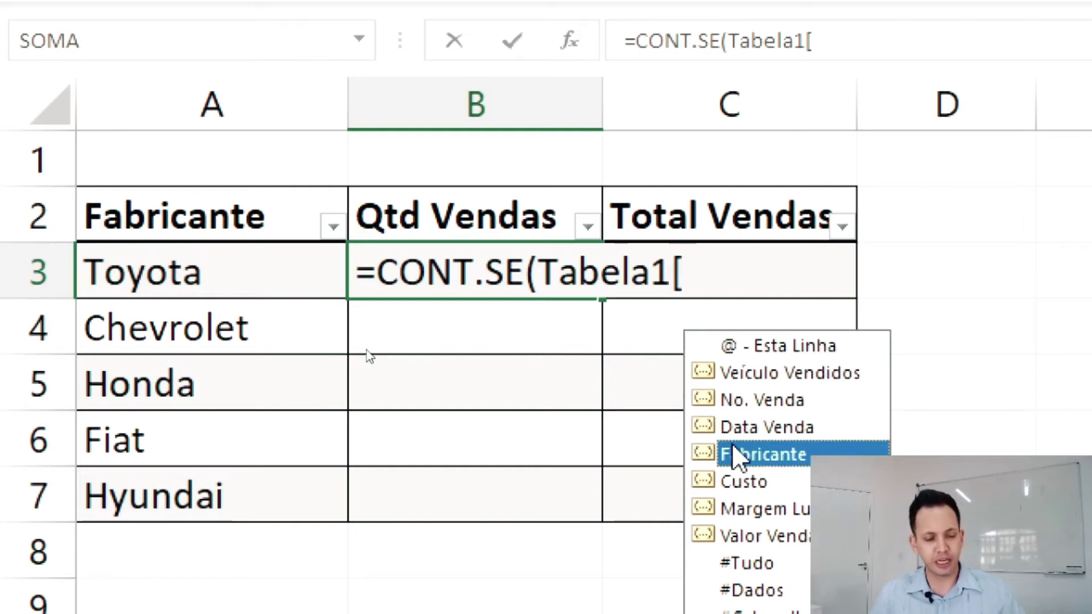
double_click(734, 455)
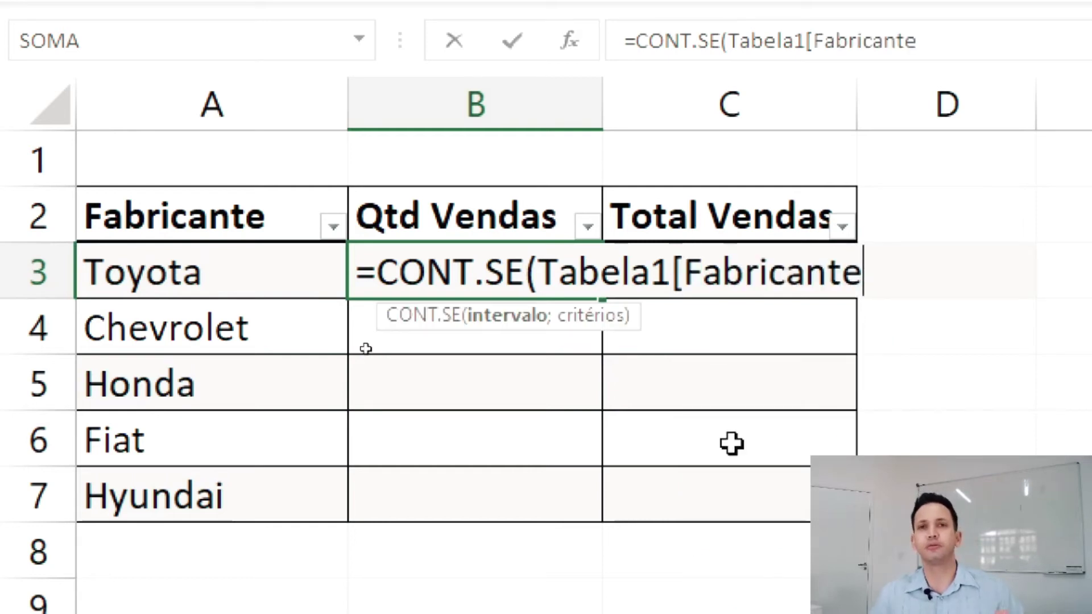
text(];)
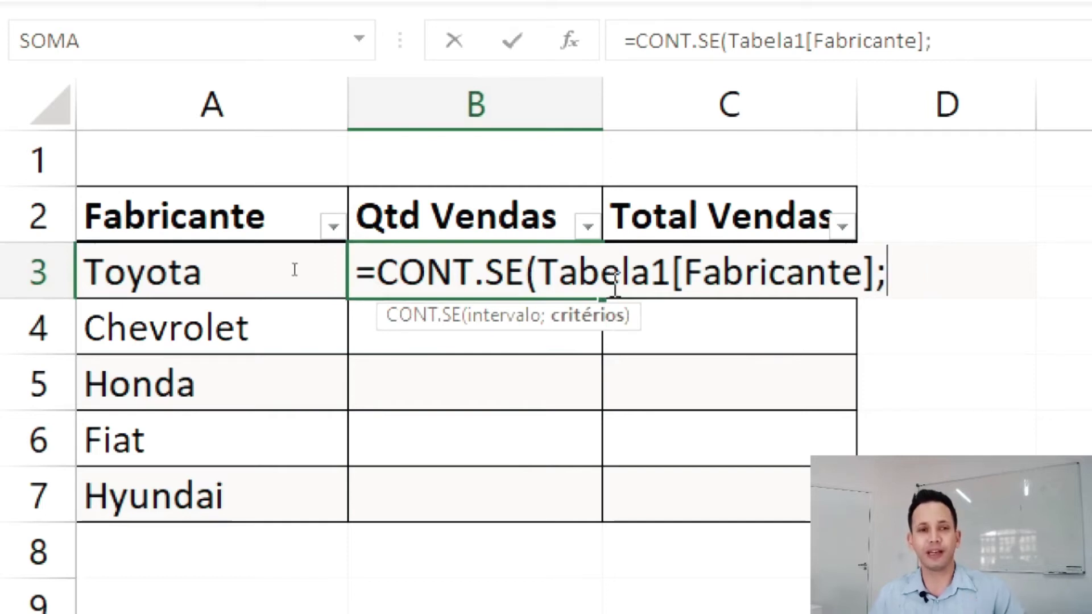
click(82, 274)
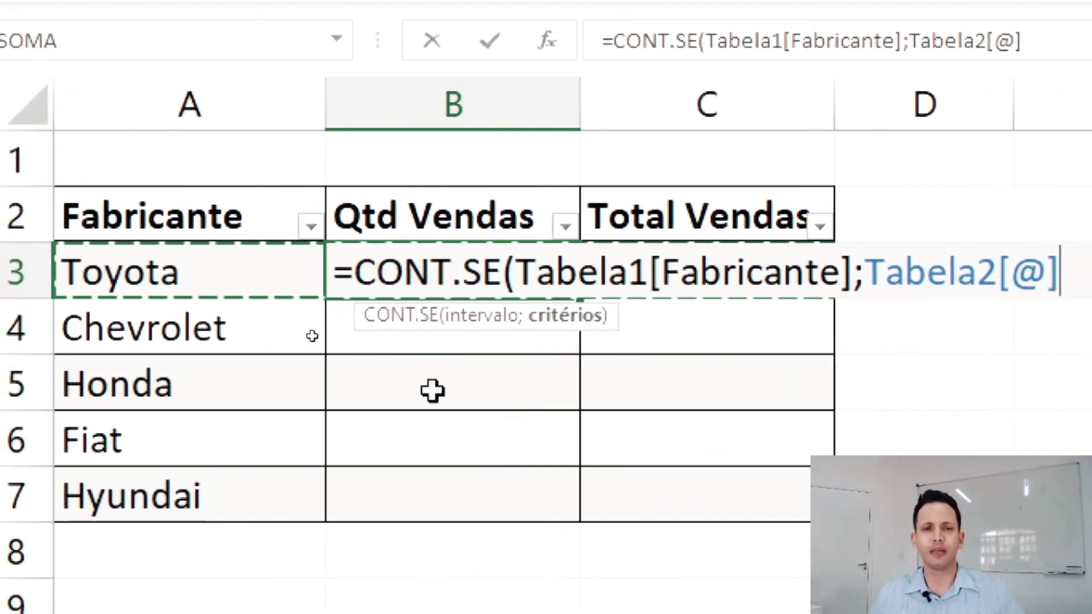
click(278, 539)
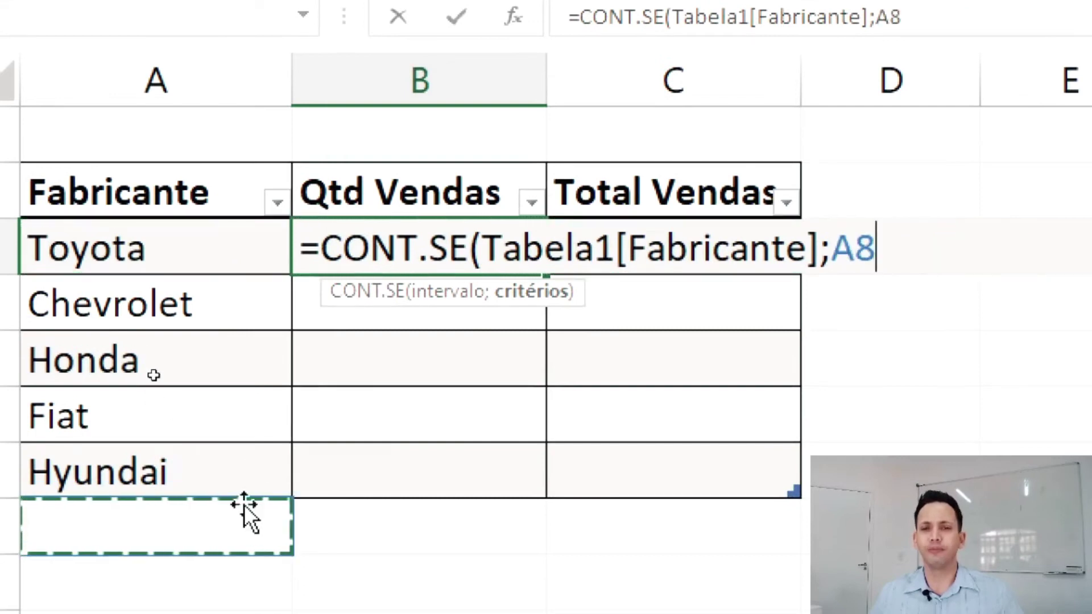
click(137, 245)
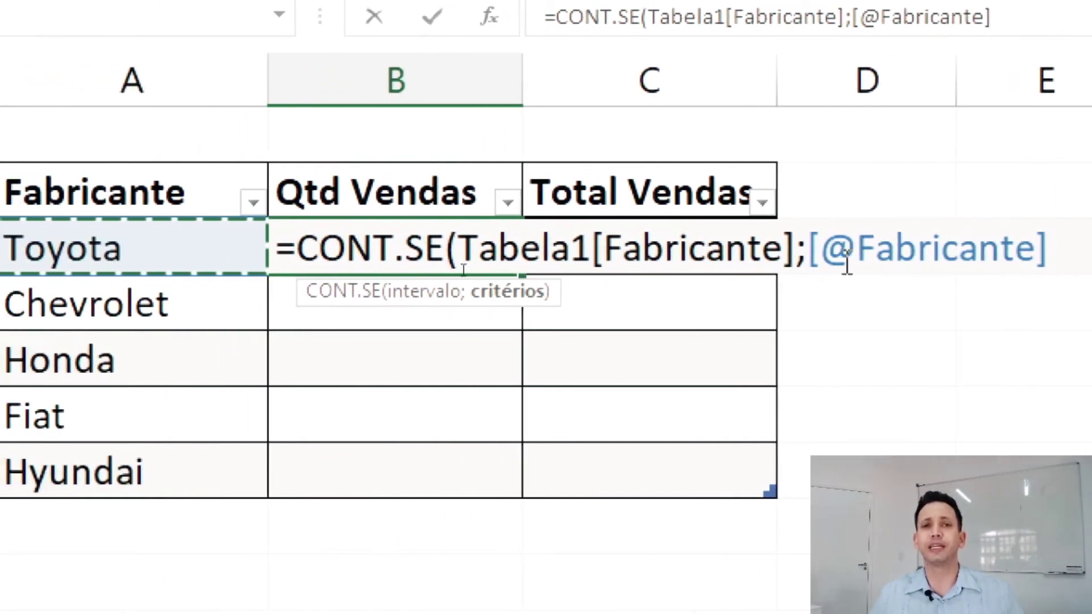
drag(137, 244, 141, 471)
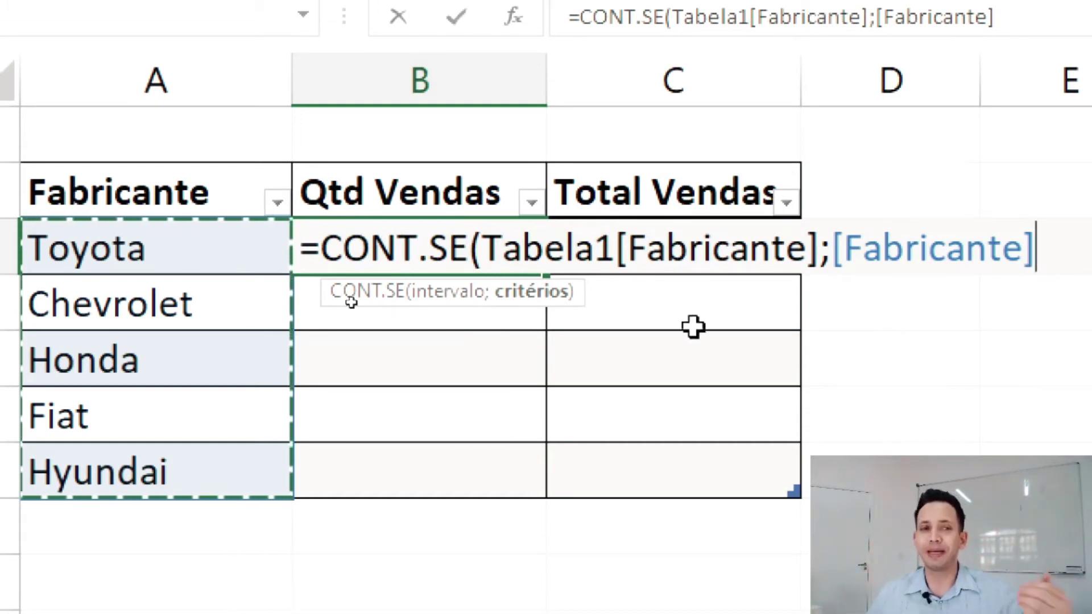
click(137, 258)
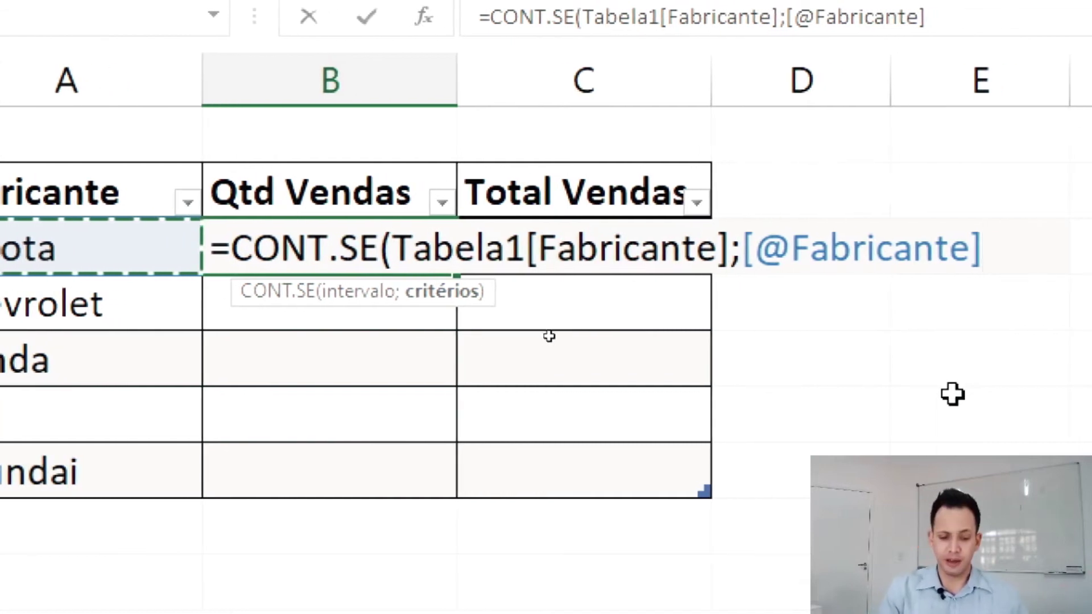
Step: Close and enter the CONT.SE formula, and center the Qtd Vendas values in B3:B7
text())
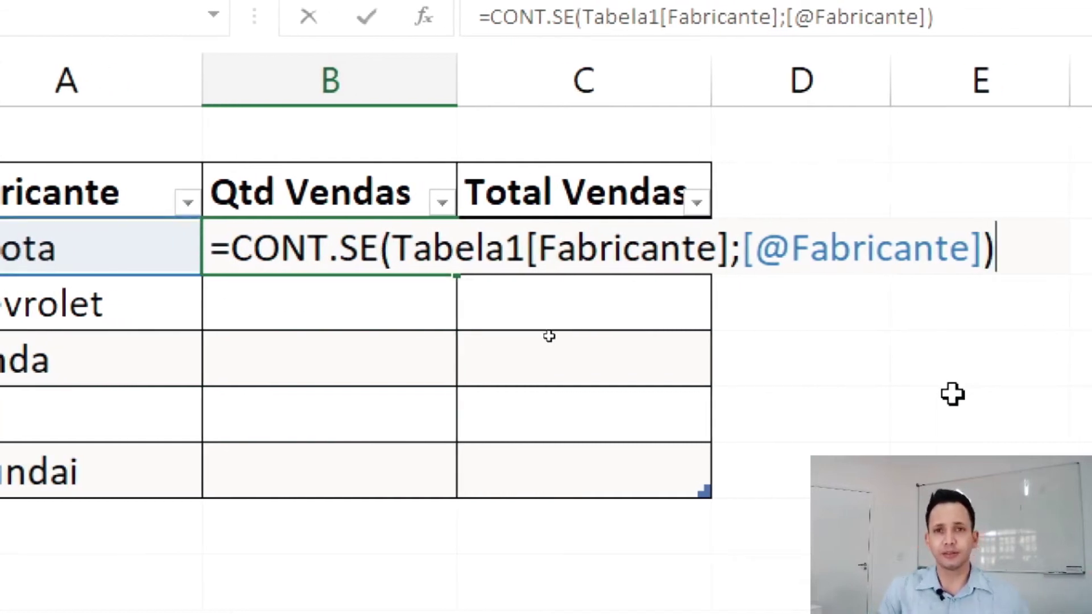
key(Return)
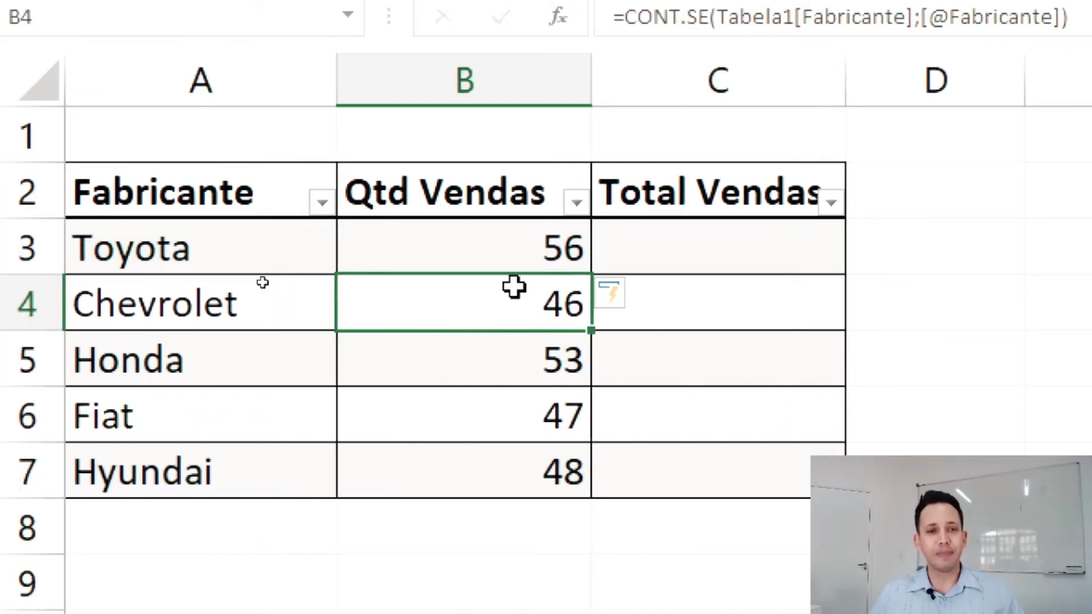
drag(497, 257, 467, 454)
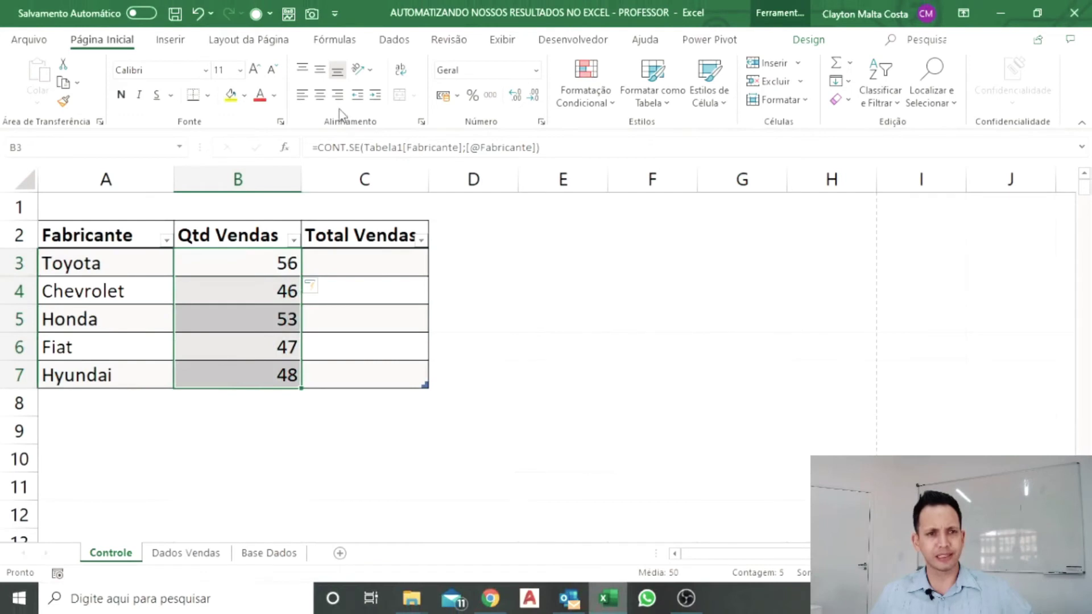
click(320, 95)
Step: Start a SOMASE formula in cell C3 of Total Vendas with the Fabricante column of Tabela1 as its range
click(330, 262)
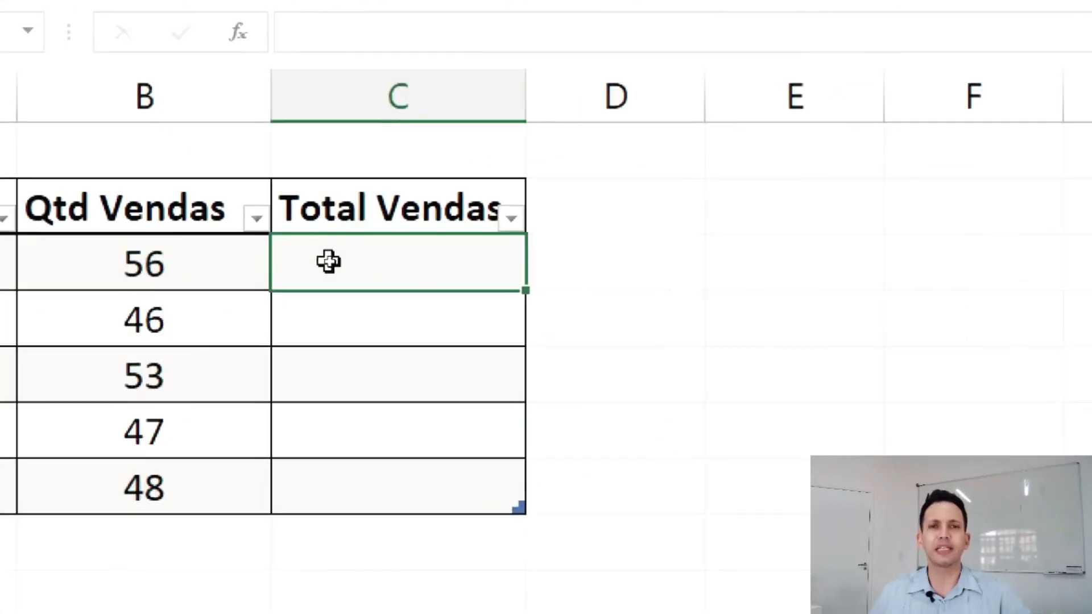
text(=somase)
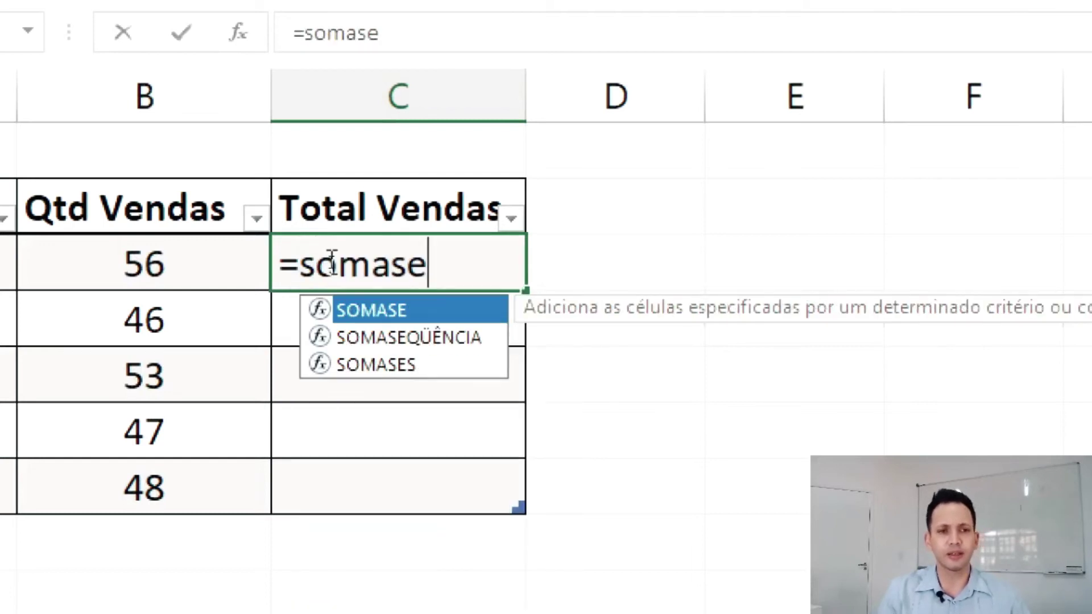
key(Tab)
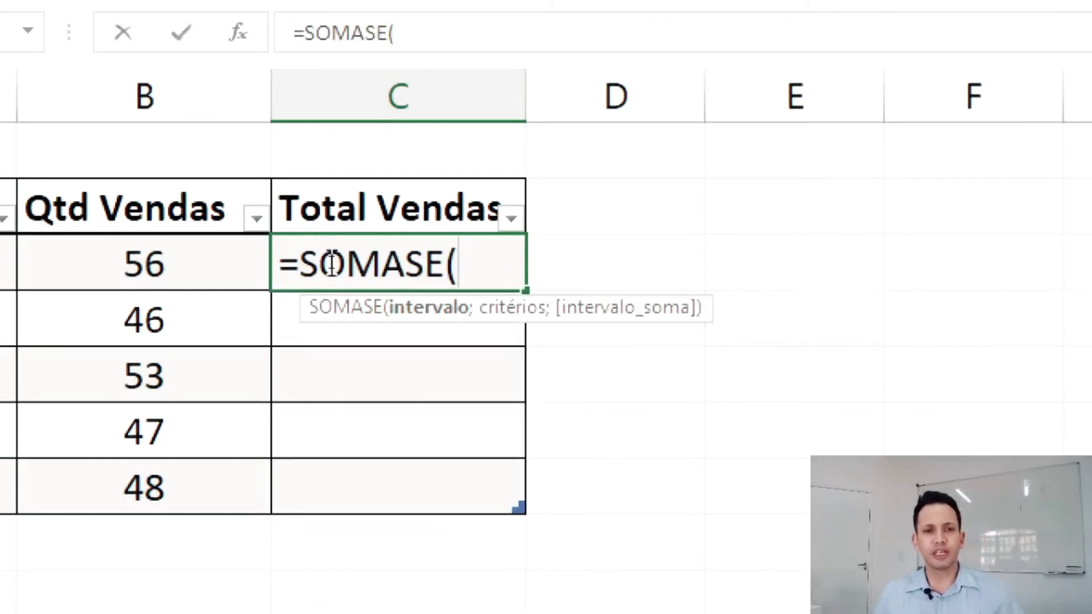
text(tab)
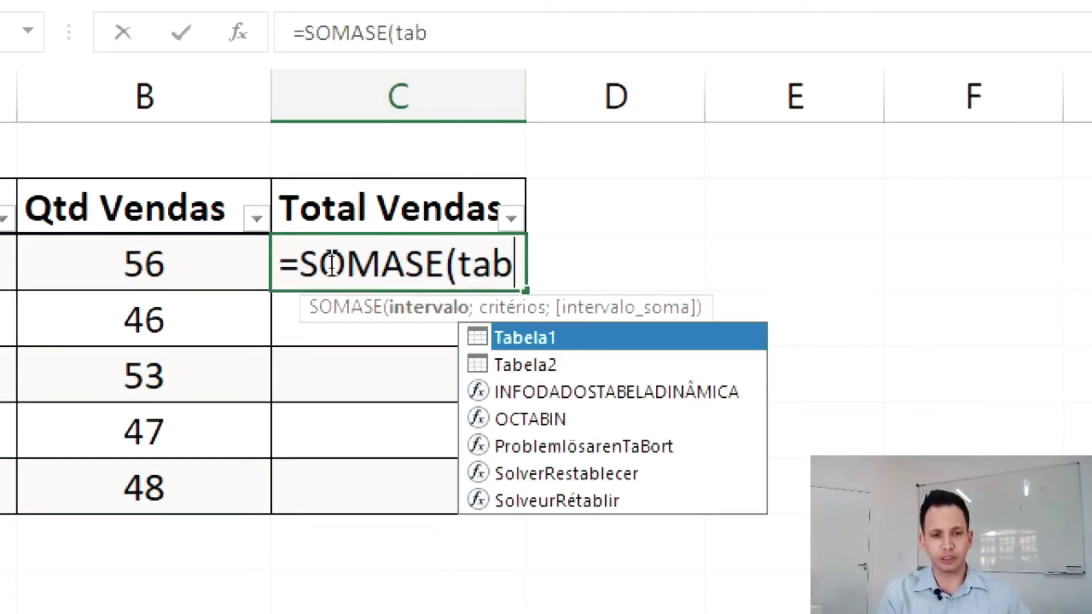
key(Tab)
text([)
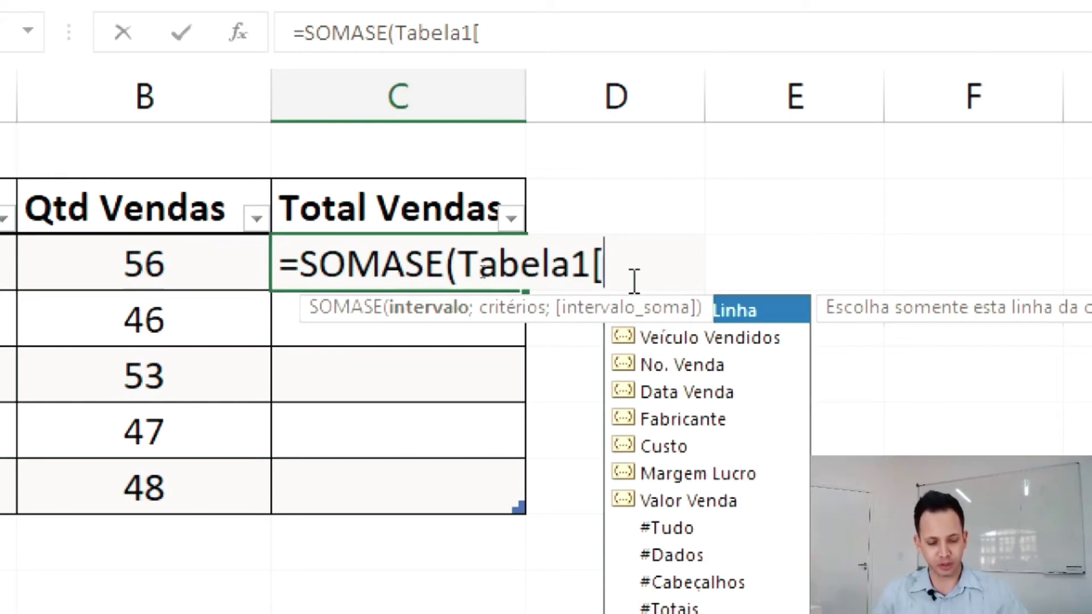
text(fab)
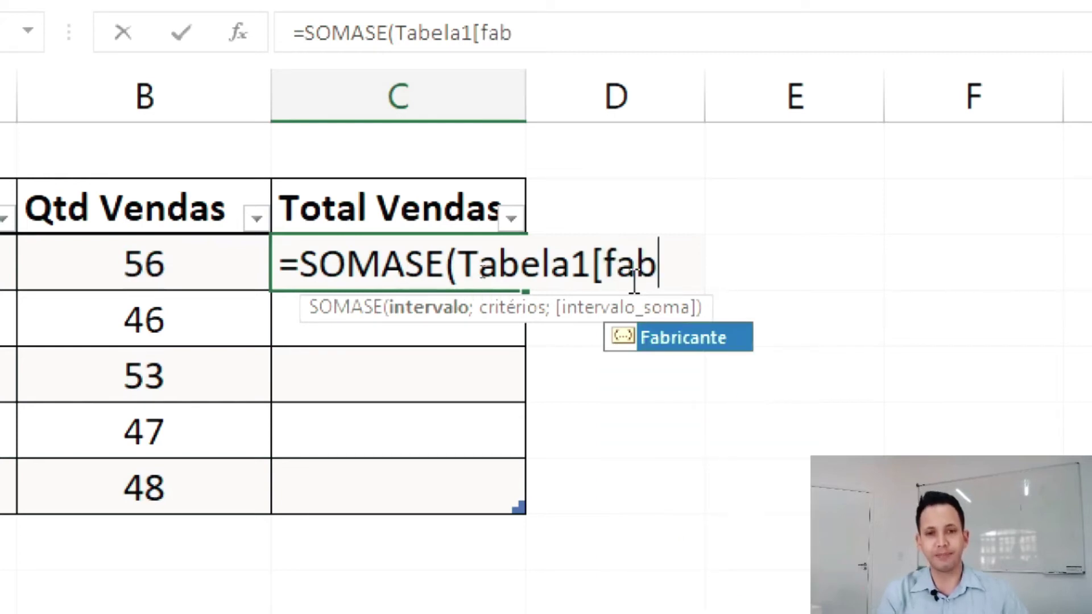
key(Tab)
Step: Re-enter Fabricante from the formula suggestions and complete the SOMASE range argument as Tabela1[Fabricante]
key(BackSpace)
key(BackSpace)
key(BackSpace)
key(BackSpace)
key(BackSpace)
key(BackSpace)
key(BackSpace)
key(BackSpace)
key(BackSpace)
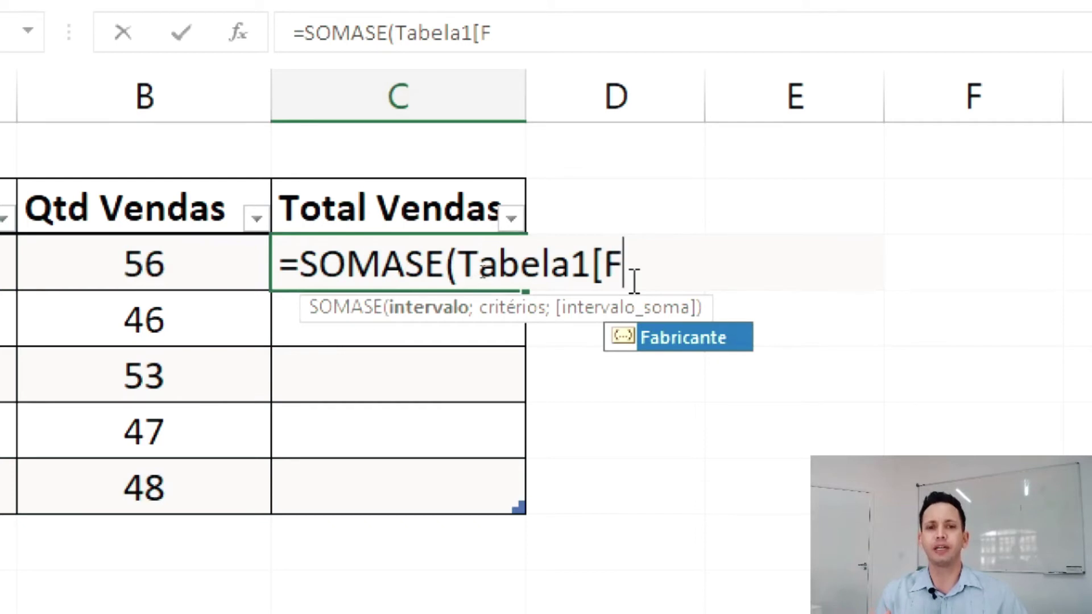
key(Tab)
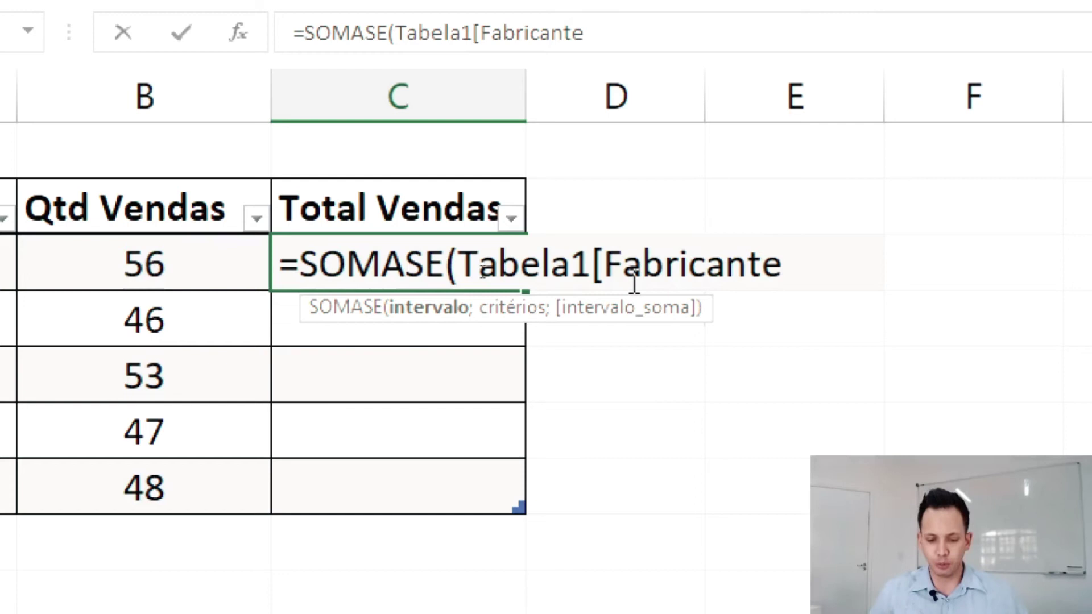
text(;)
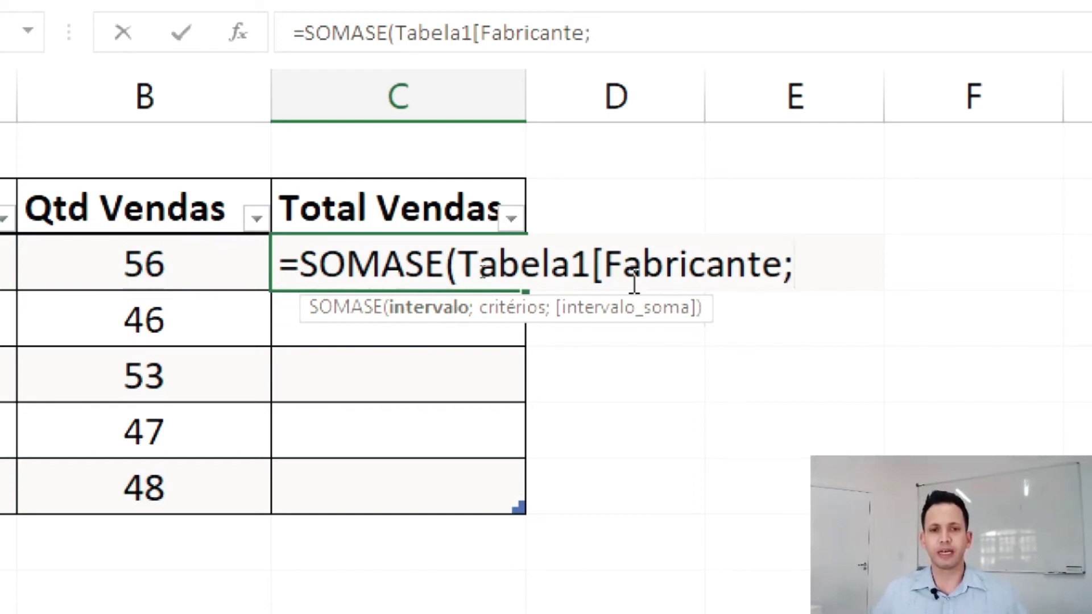
key(BackSpace)
text(])
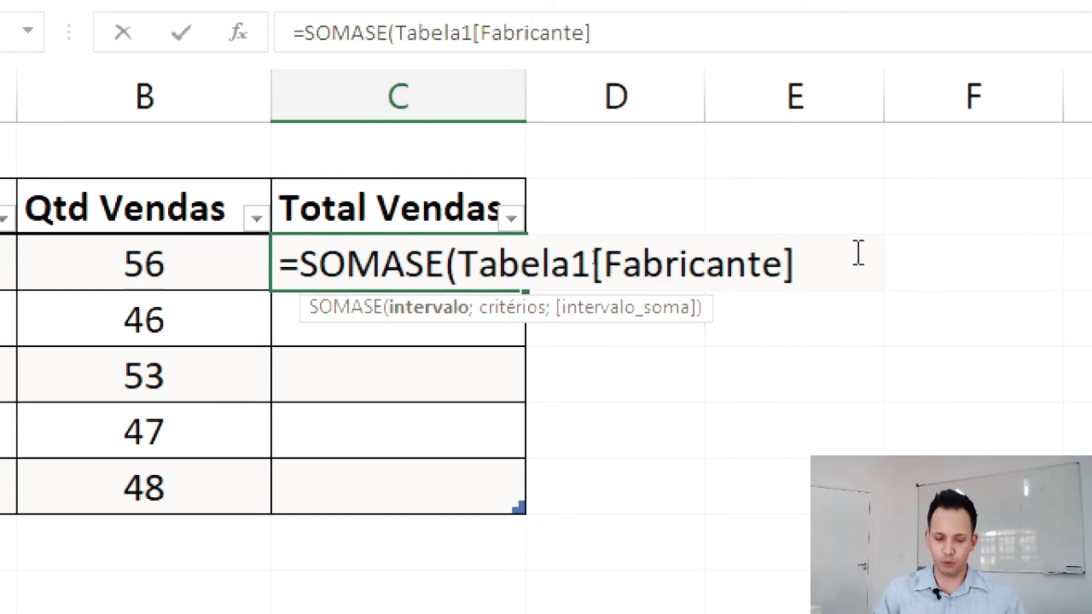
text(;)
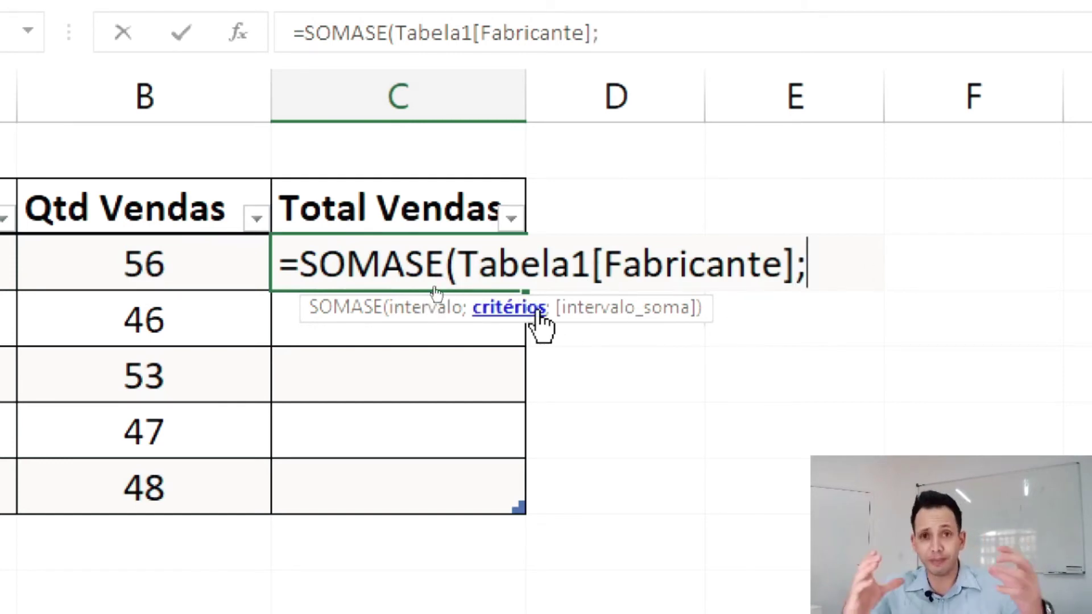
click(137, 267)
text(;)
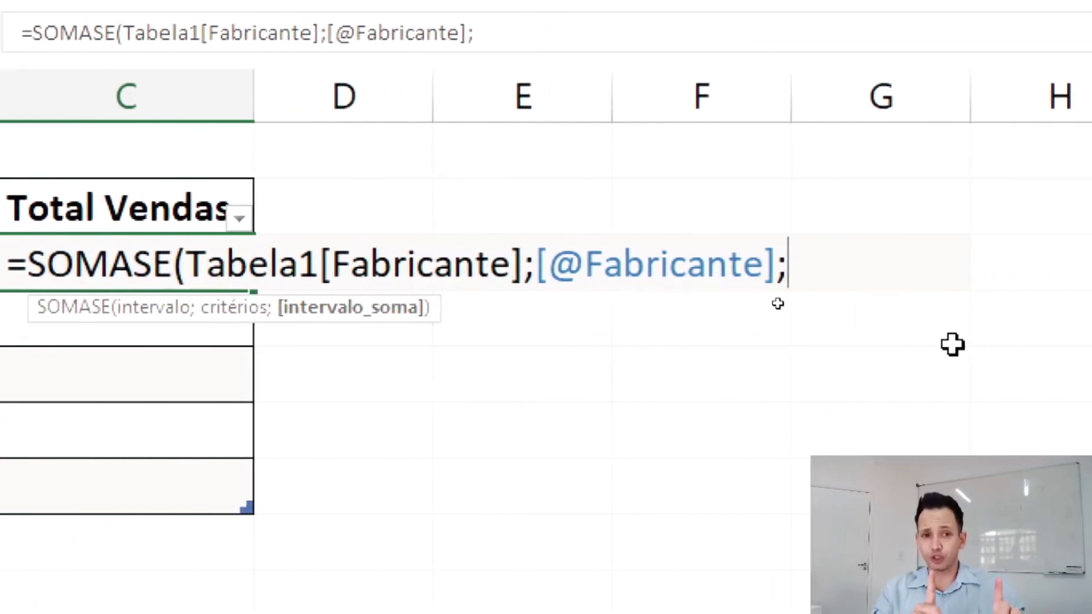
text(tab)
key(Tab)
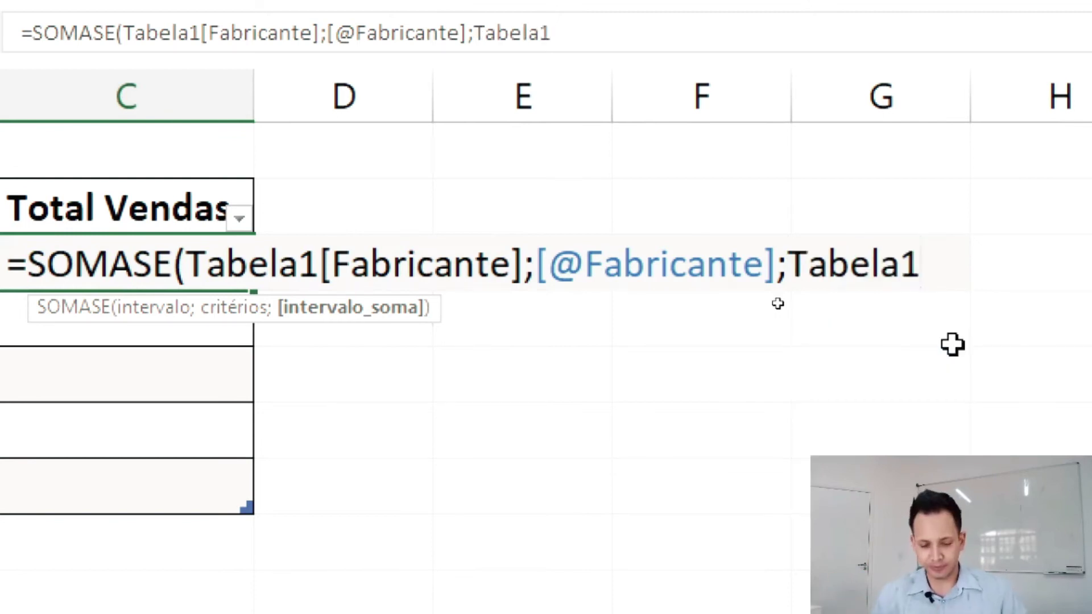
text([va)
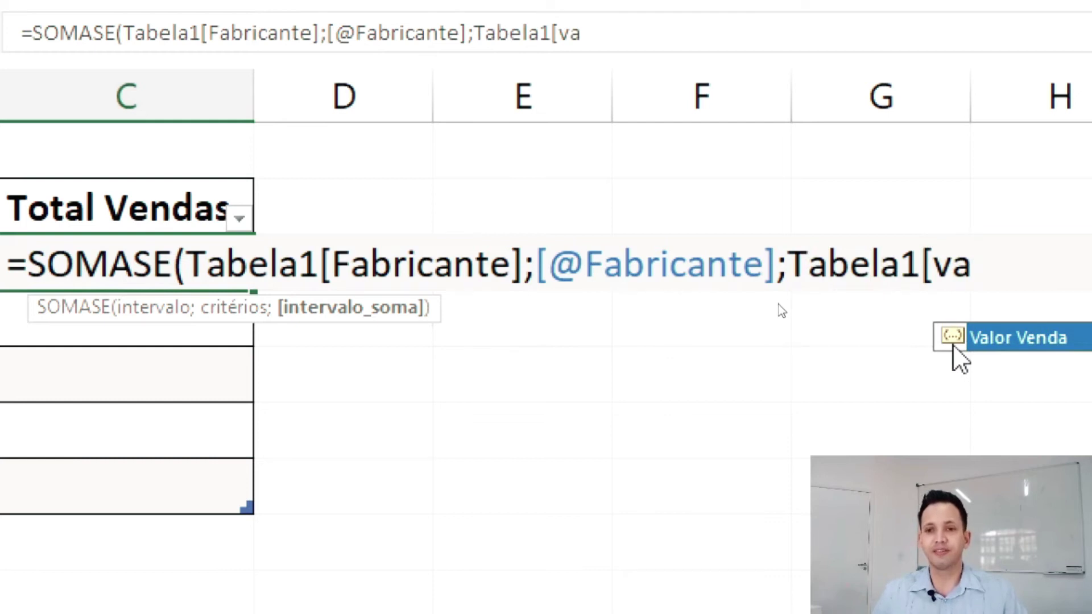
key(Tab)
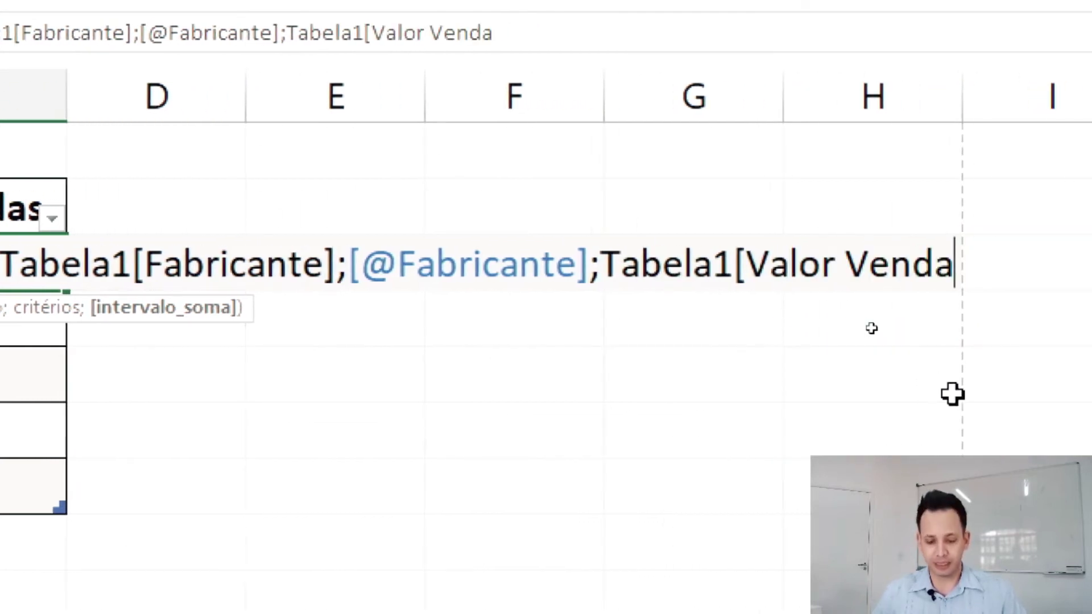
text(]))
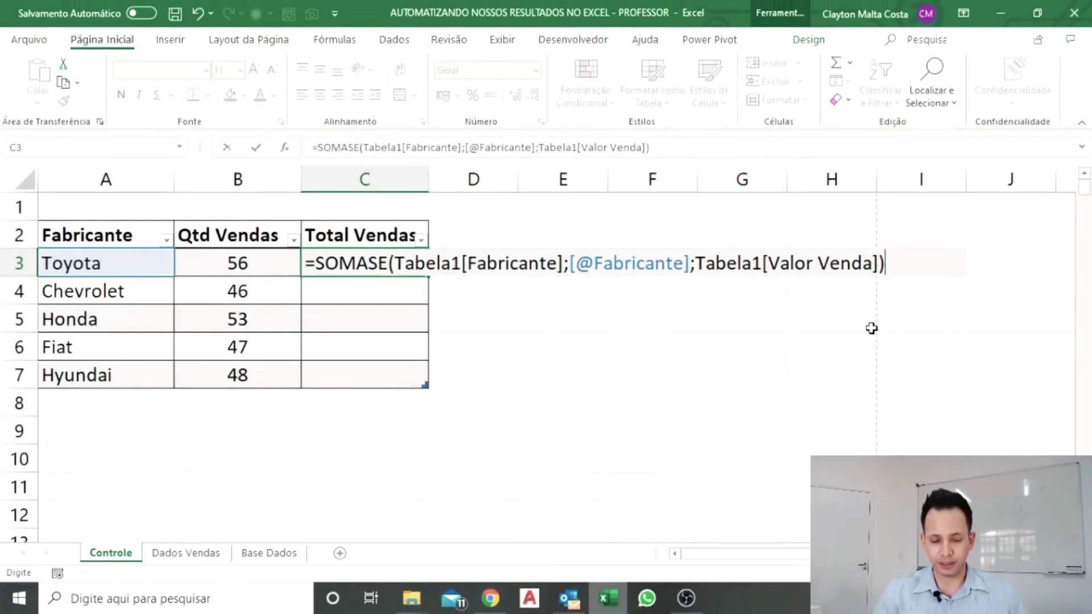
key(Return)
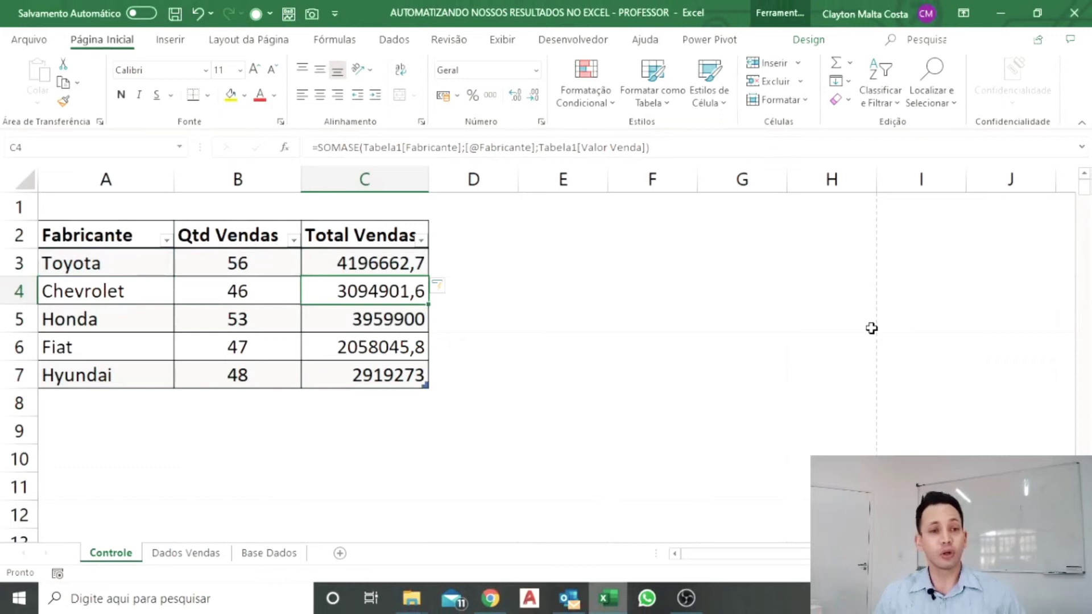
Step: Format the Total Vendas values in C3:C7 as Contábil currency in R$
click(400, 269)
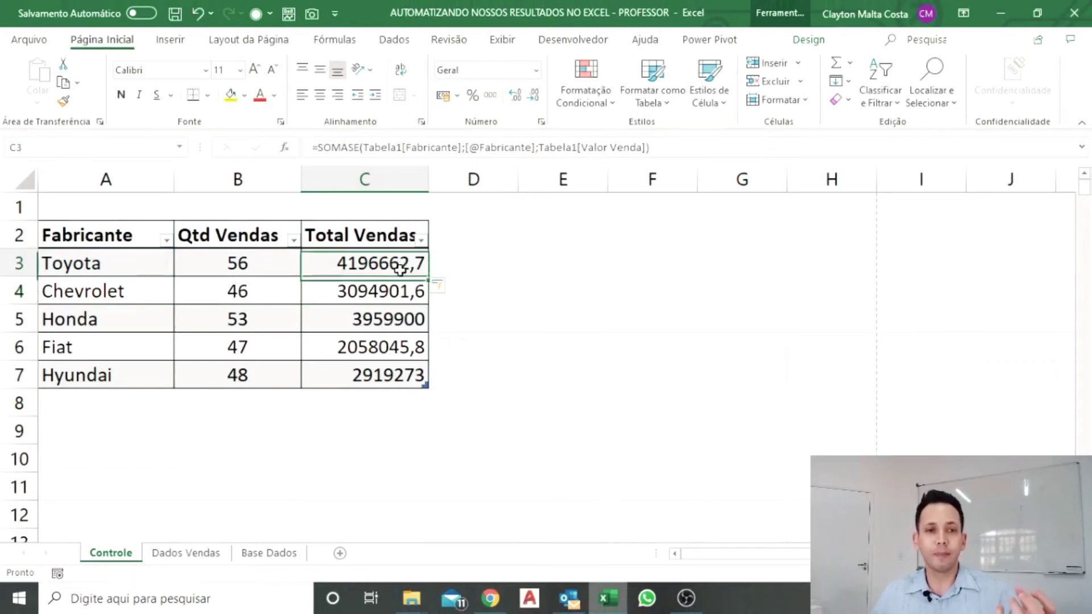
drag(400, 269, 390, 373)
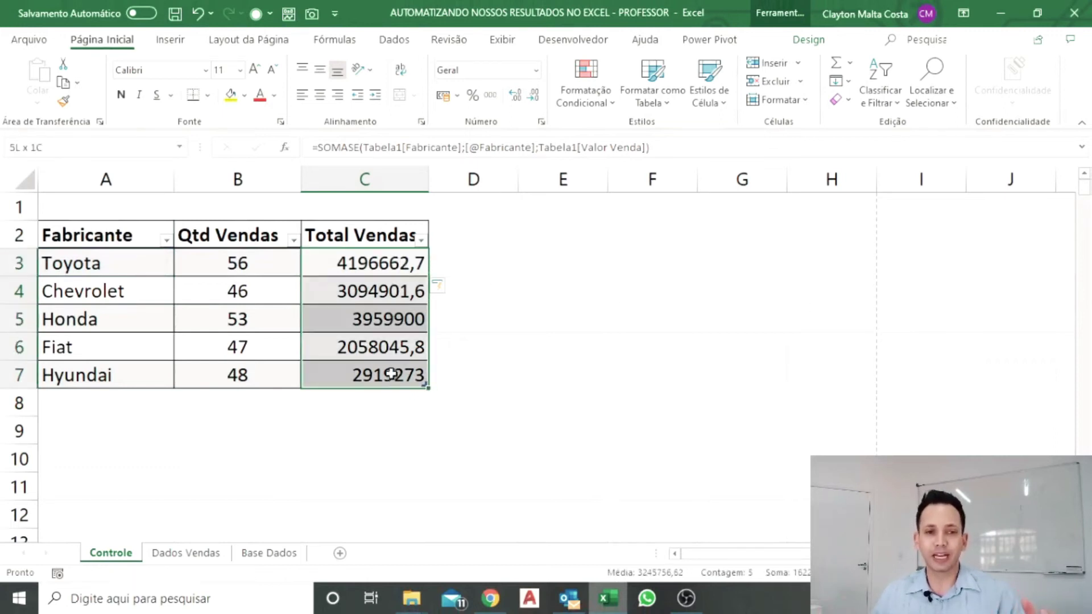
click(446, 100)
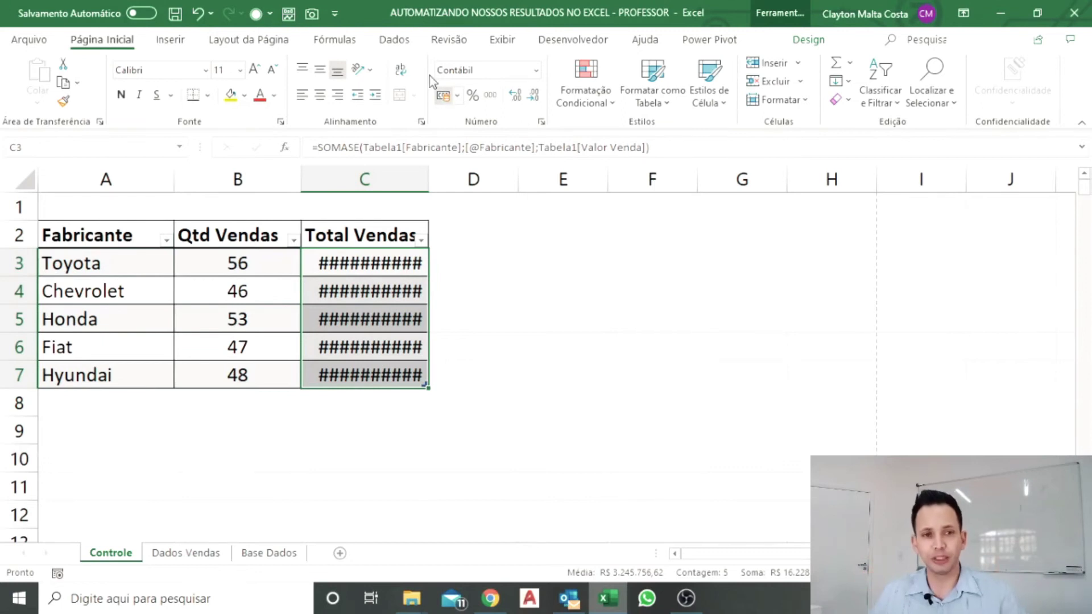
Step: Widen column C to fit the full currency values and narrow the empty column D
drag(429, 185, 484, 192)
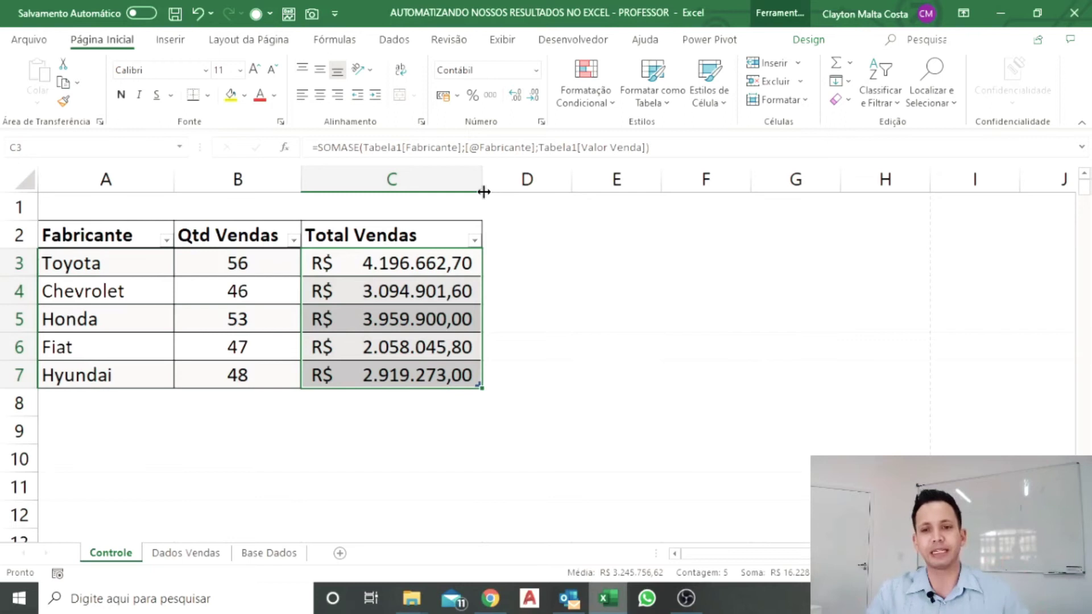
click(580, 290)
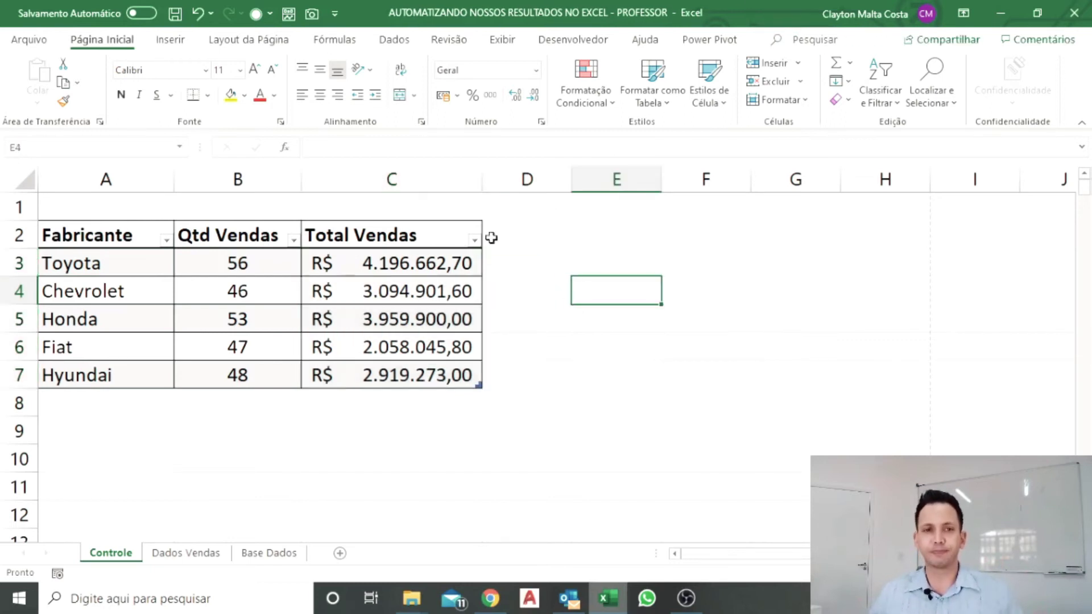
drag(571, 184, 517, 188)
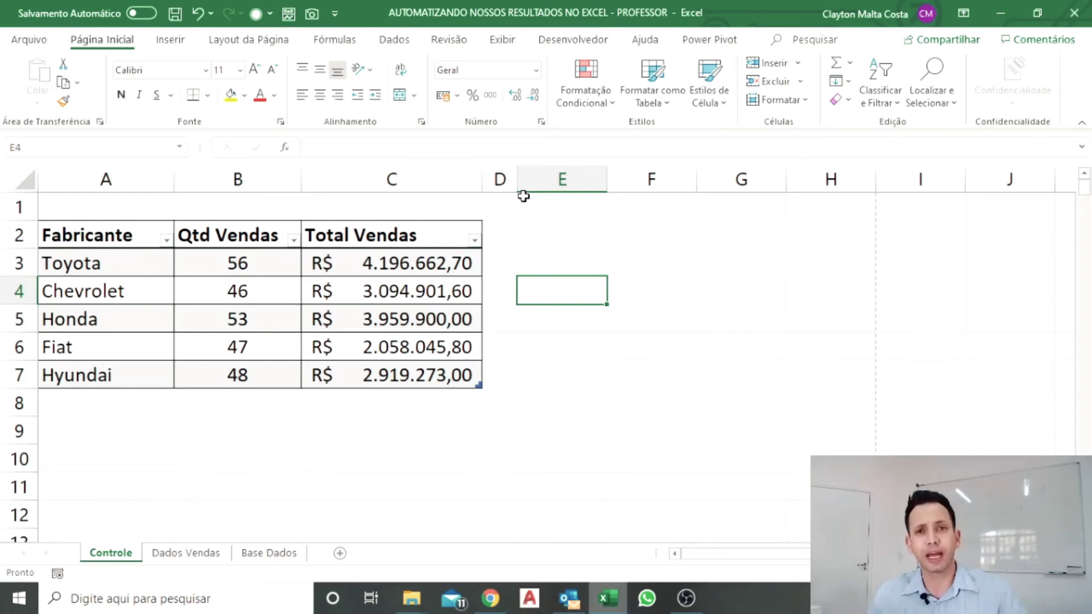
Step: Create named ranges from the top-row headers of the whole Dados Vendas table, leaving the left column option off
click(185, 553)
click(366, 340)
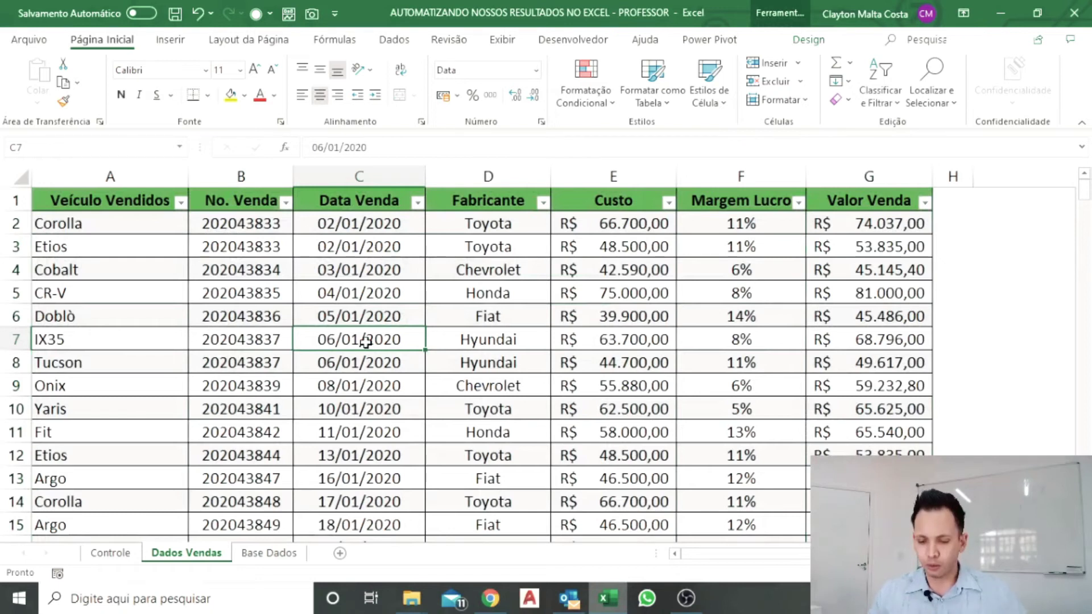
key(ctrl+a)
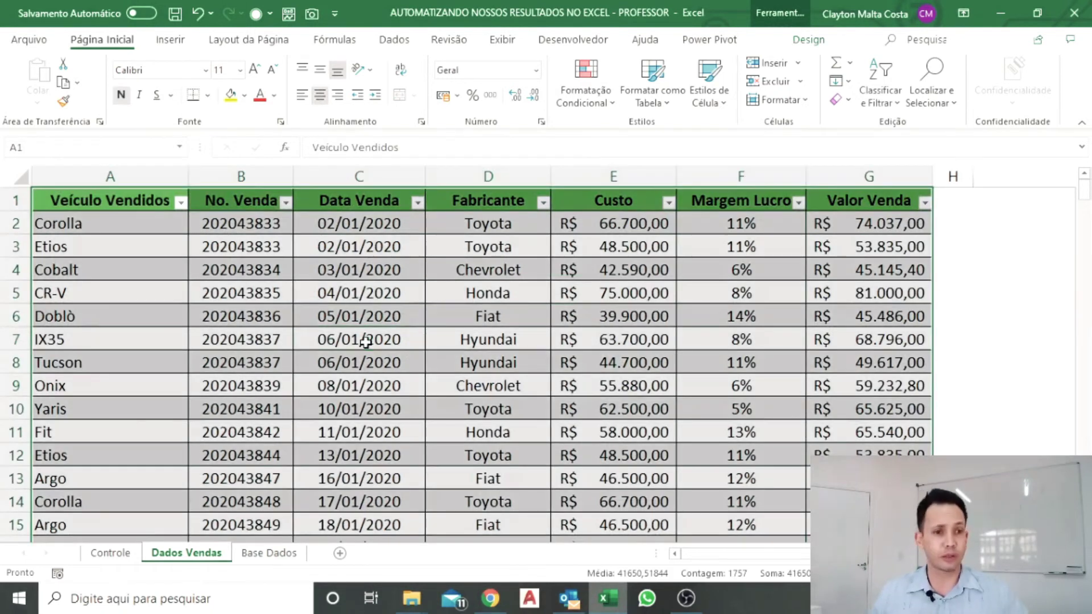
click(447, 349)
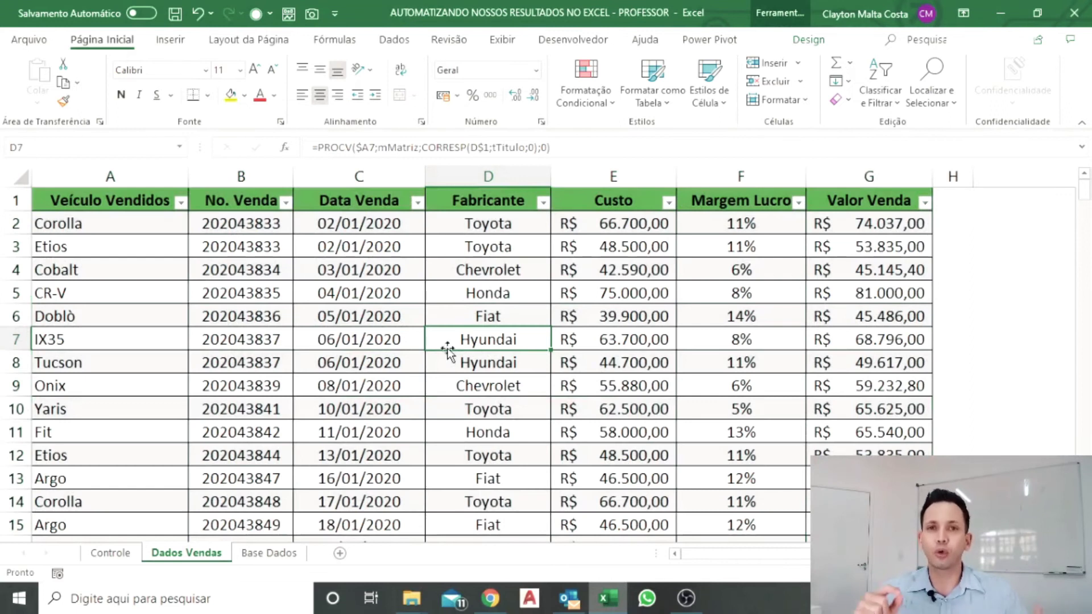
key(ctrl+a)
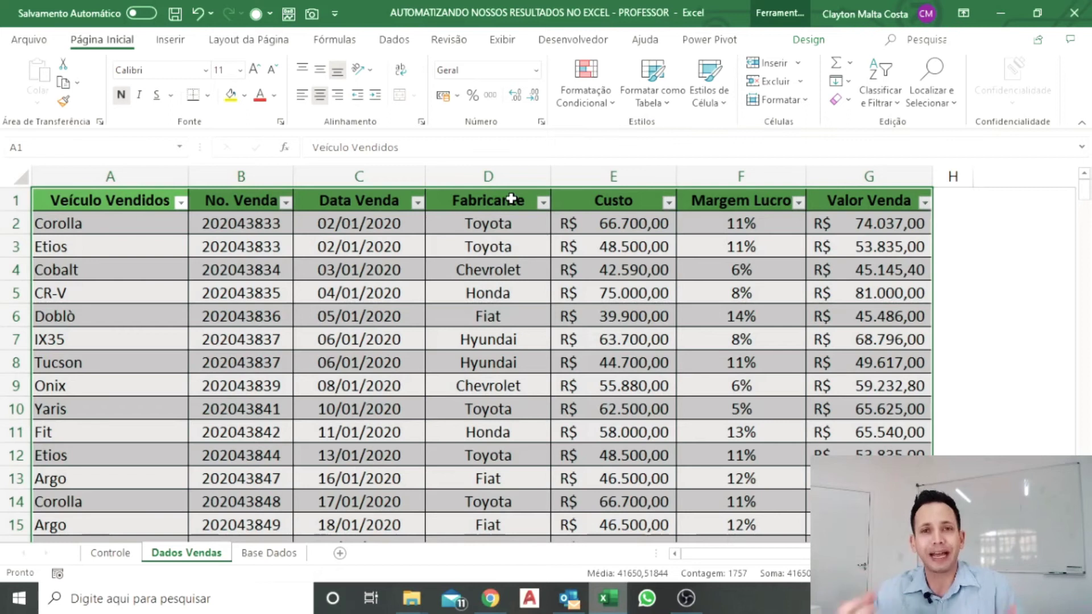
click(342, 39)
key(ctrl+q)
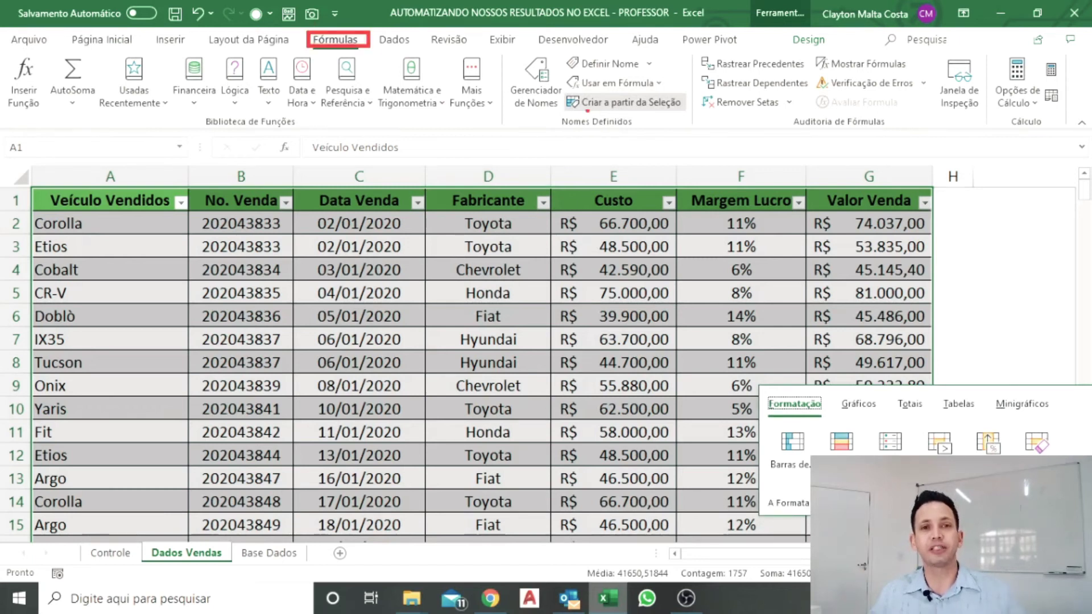
click(614, 102)
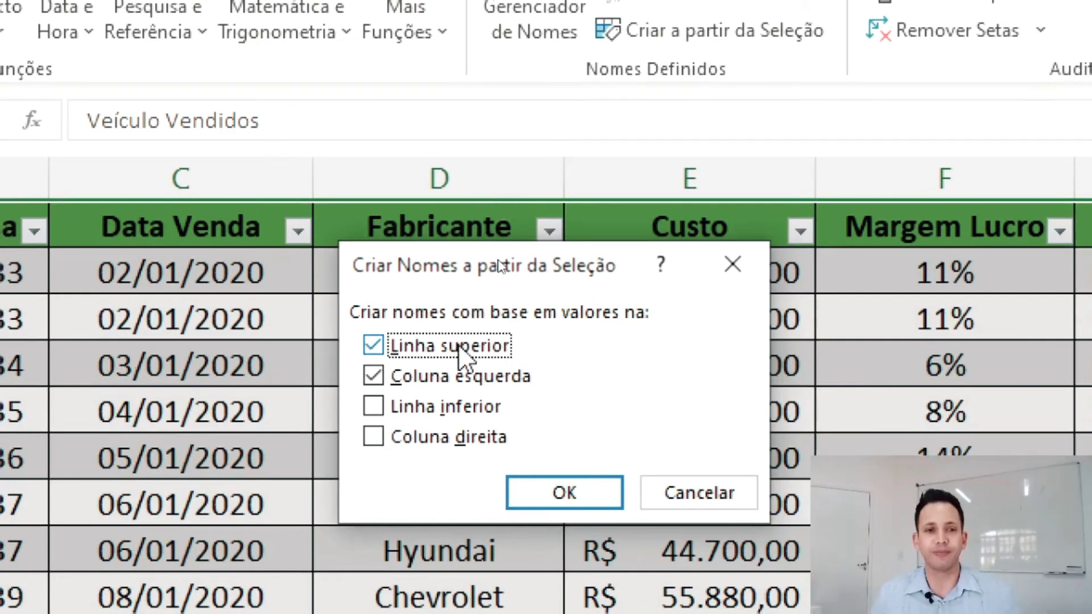
click(374, 376)
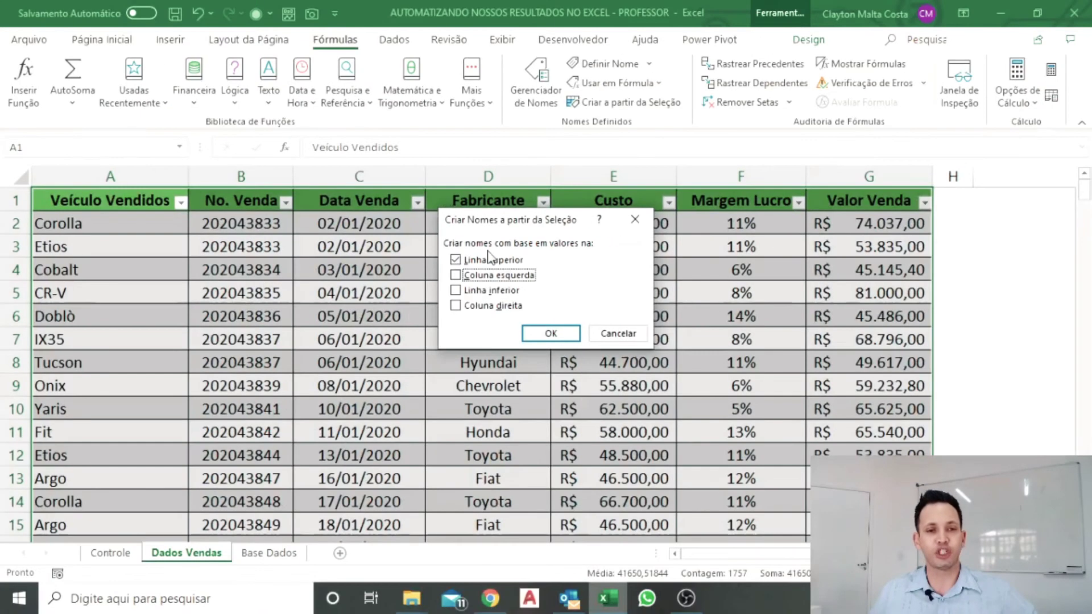
click(552, 335)
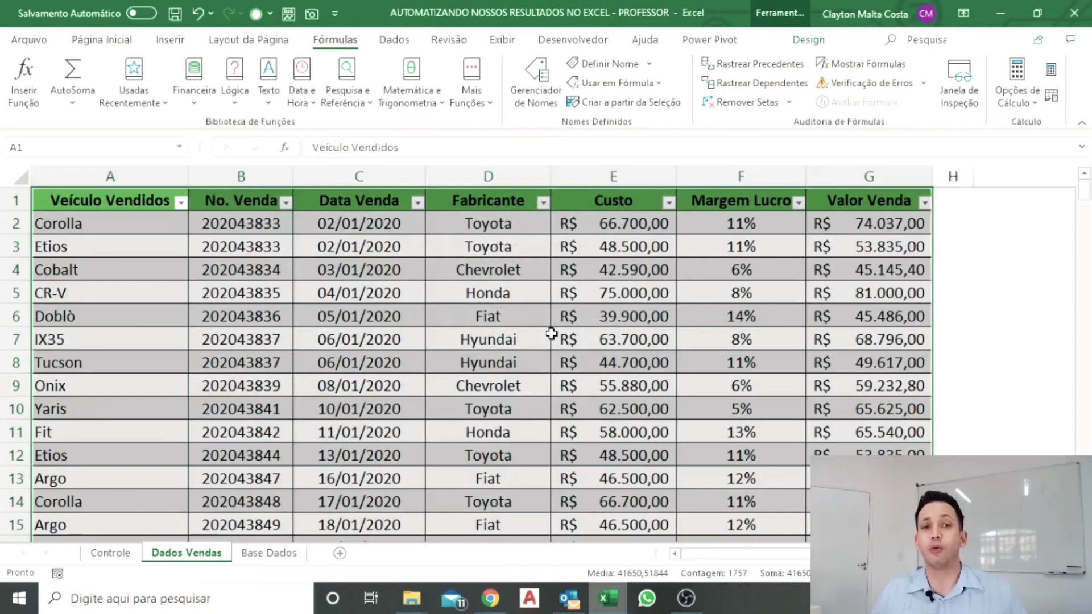
Step: Check the list of defined names in the workbook and go to the Fabricante range
click(478, 333)
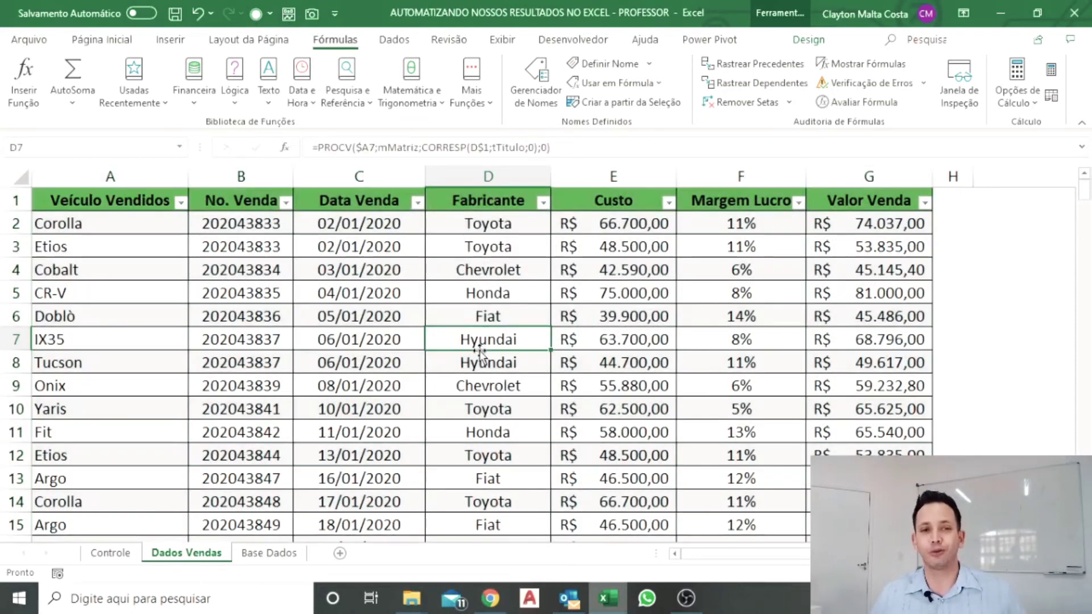
click(179, 147)
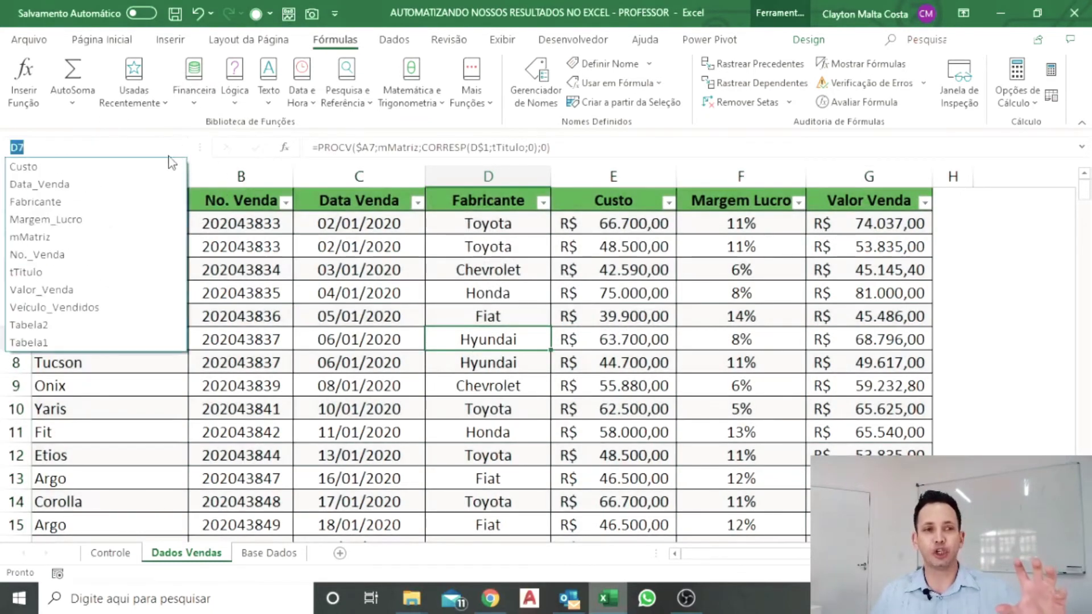
click(116, 203)
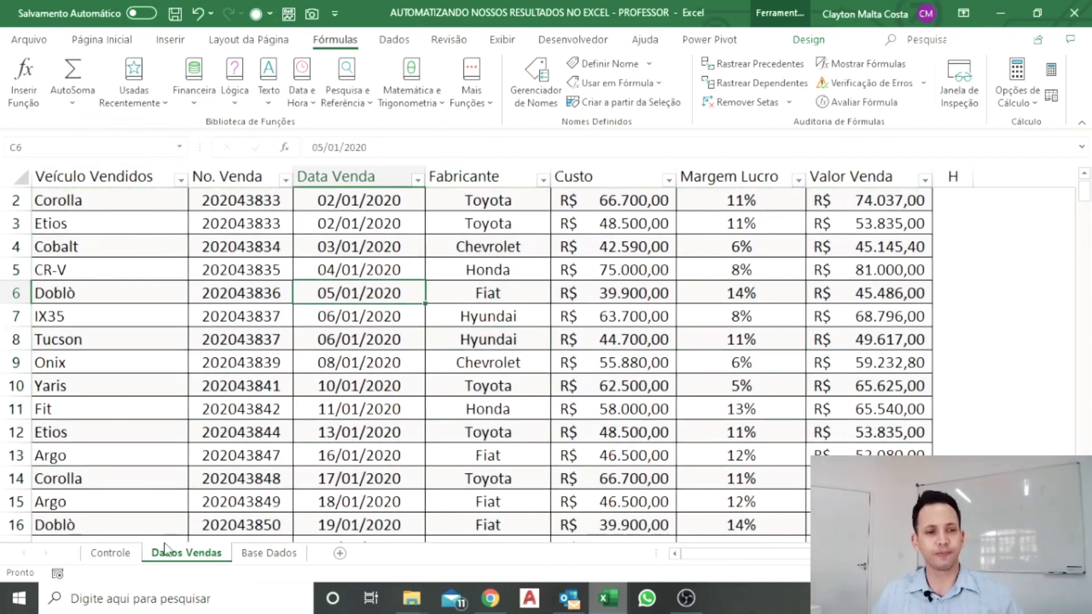
Step: Try a regular paste of the Controle table A2:C7 at E2 and undo it
click(110, 553)
drag(134, 234, 439, 375)
key(ctrl+c)
click(556, 231)
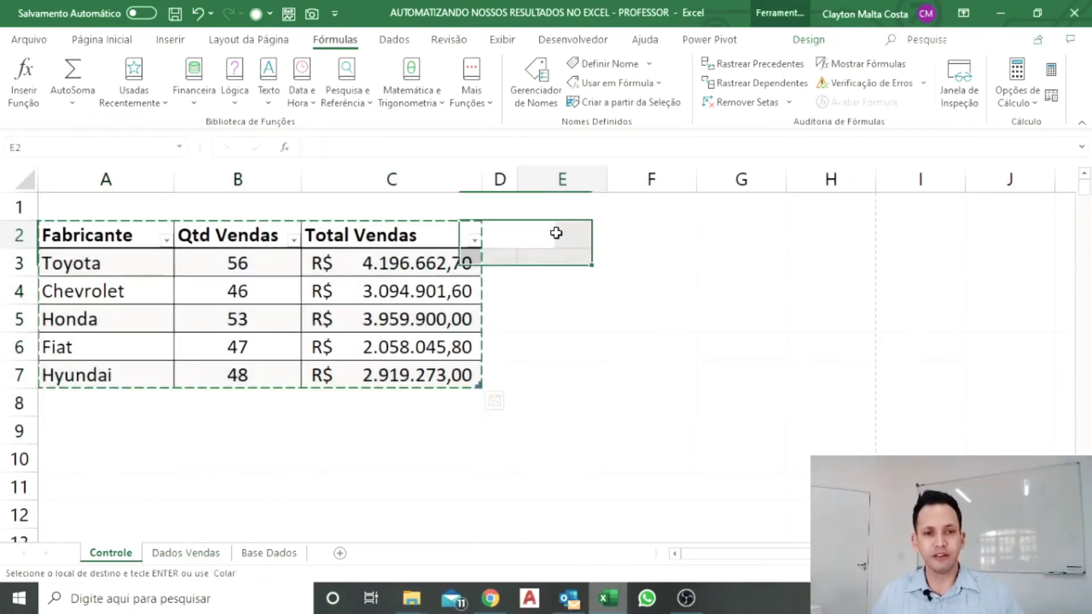
key(ctrl+v)
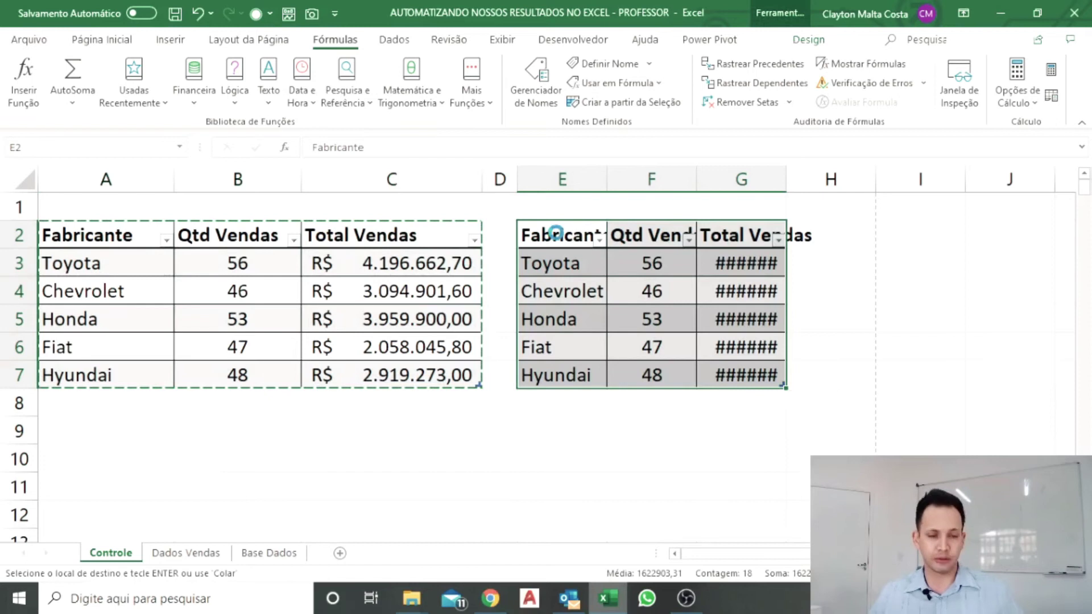
key(ctrl+z)
click(556, 233)
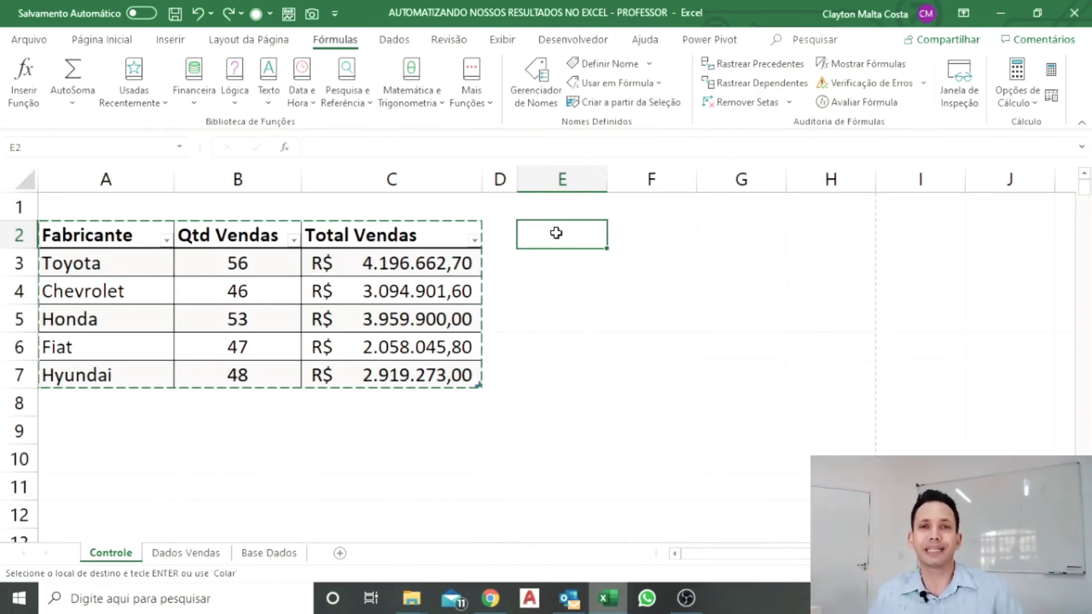
right_click(555, 232)
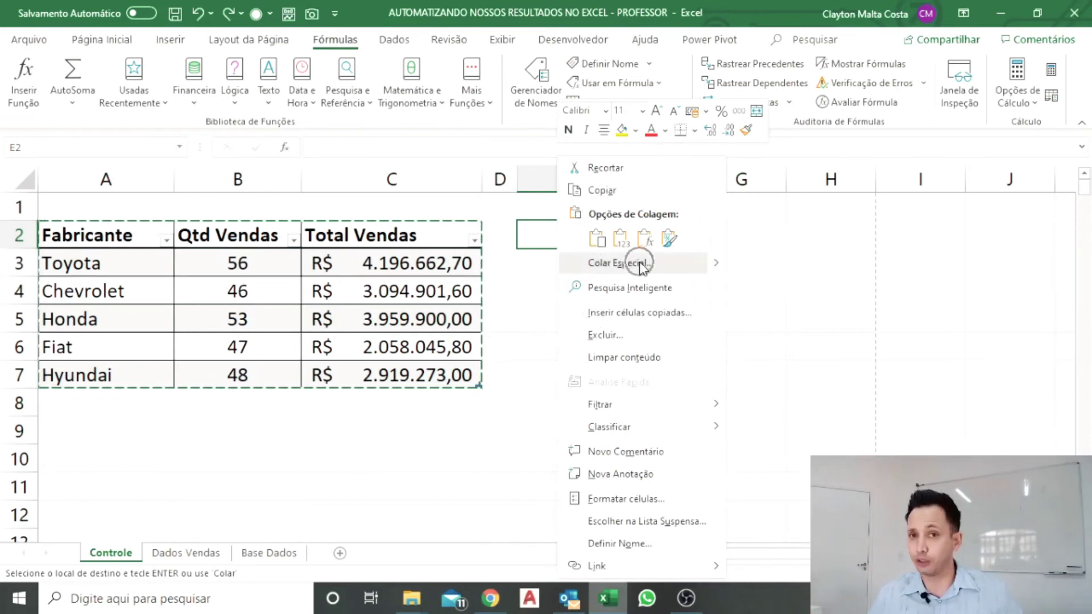
mouse_move(703, 266)
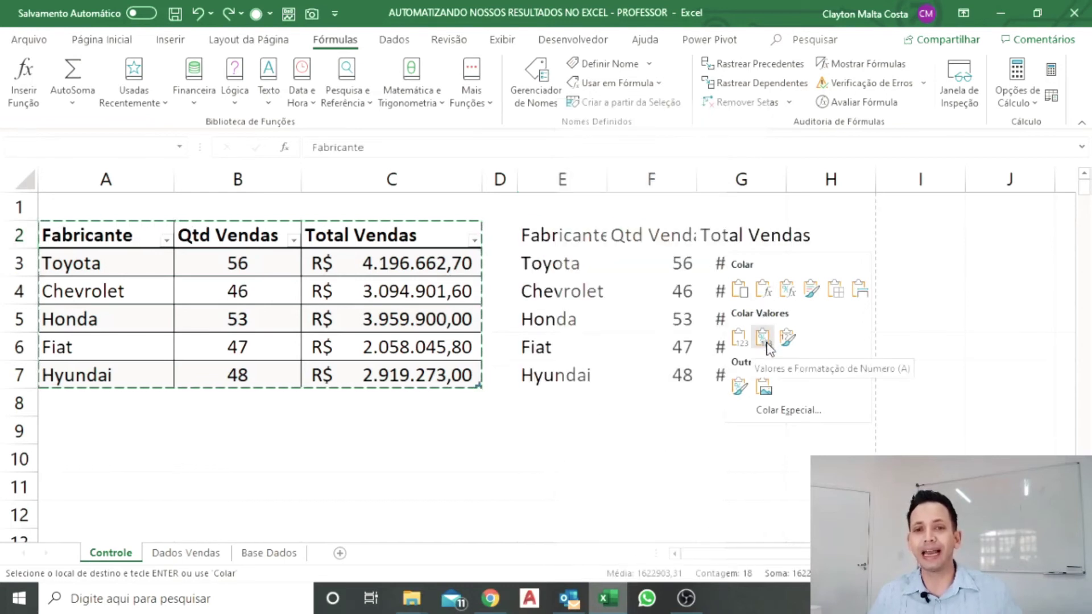
key(Escape)
key(Escape)
key(Escape)
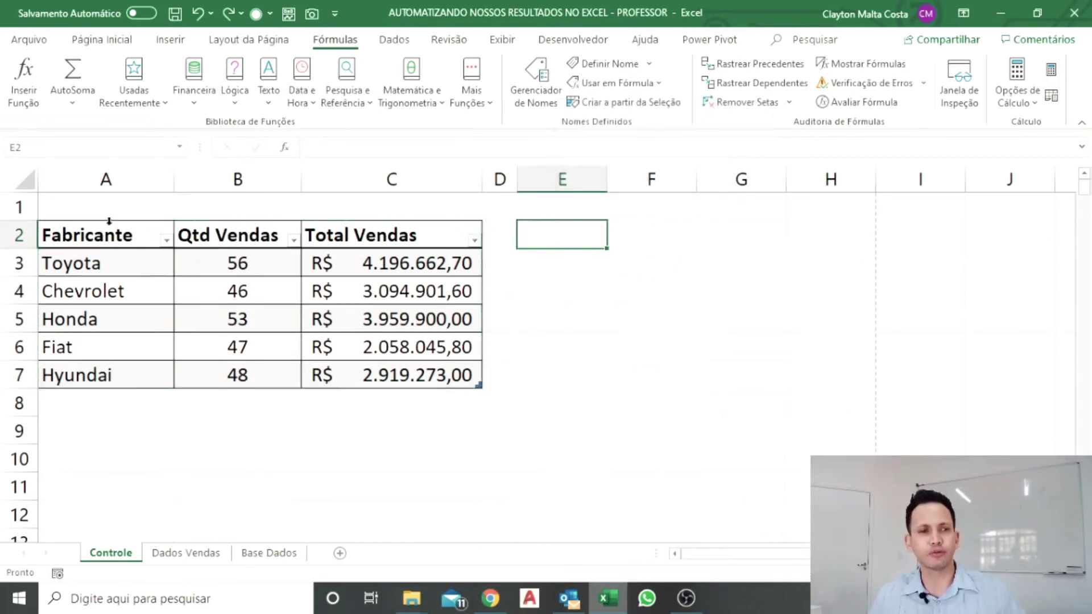
Step: Copy the Controle table A2:C7 and paste it at E2 keeping the source column widths
click(124, 240)
mouse_move(124, 241)
mouse_down()
mouse_move(446, 319)
mouse_move(393, 373)
mouse_up()
key(ctrl+c)
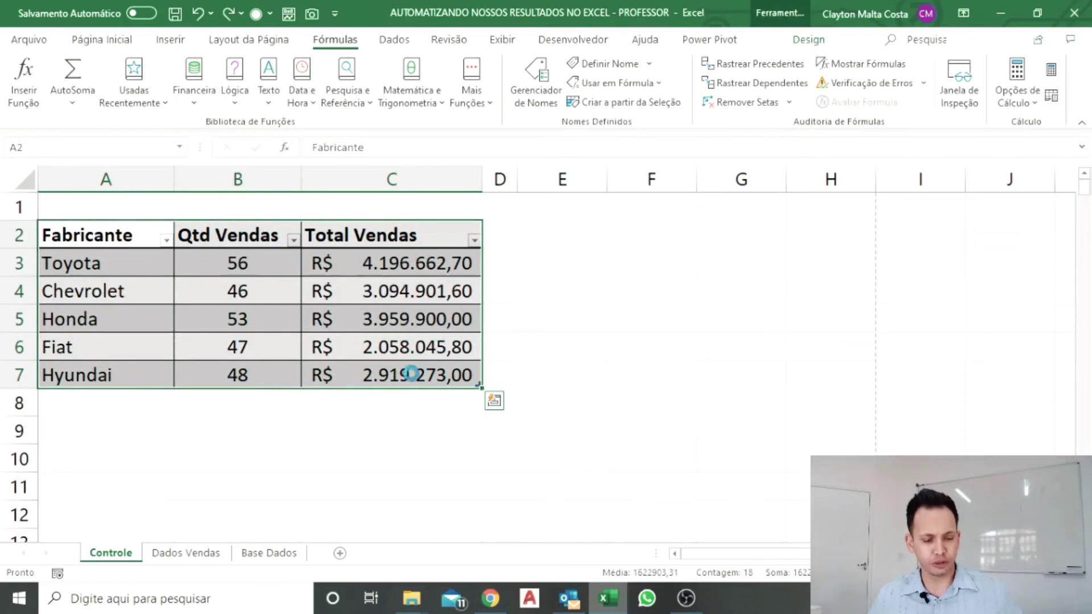
right_click(559, 229)
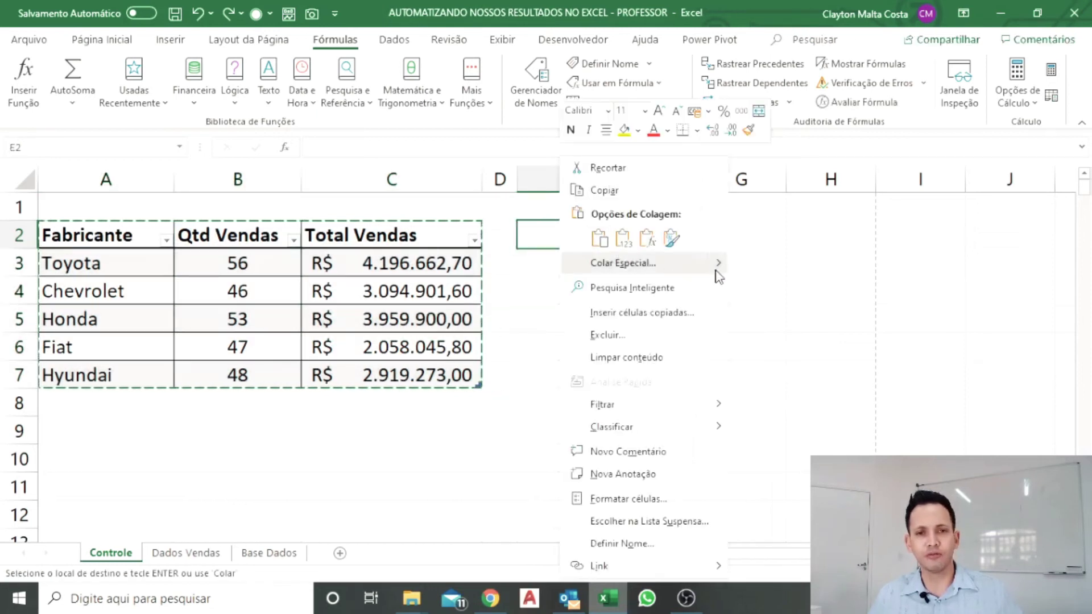
mouse_move(722, 272)
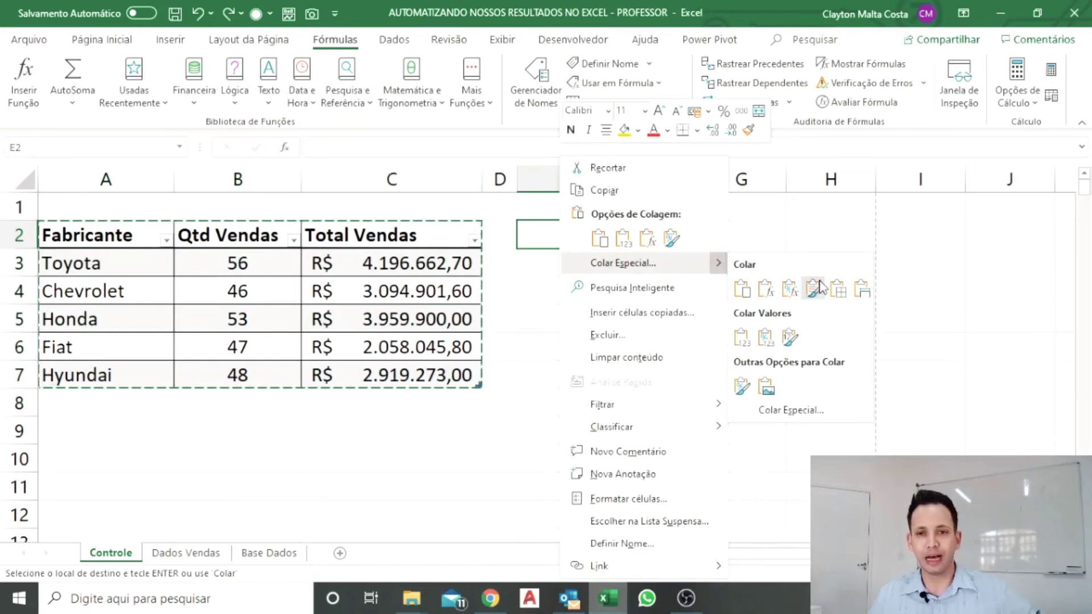
click(861, 289)
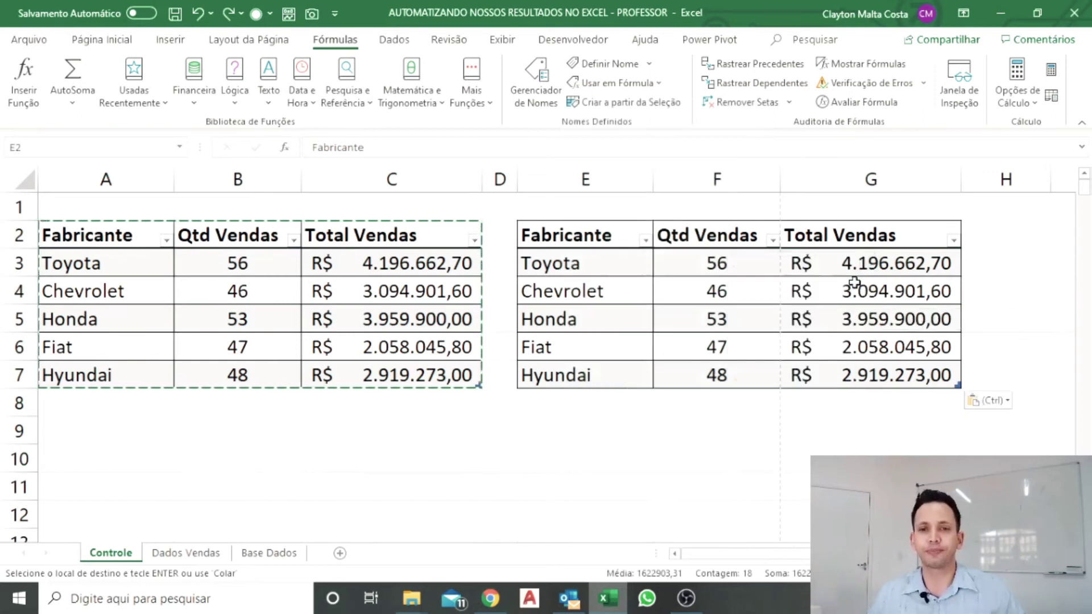
Step: Clear the Qtd Vendas and Total Vendas values in F3:G7 of the copied table
click(800, 424)
drag(763, 276, 892, 384)
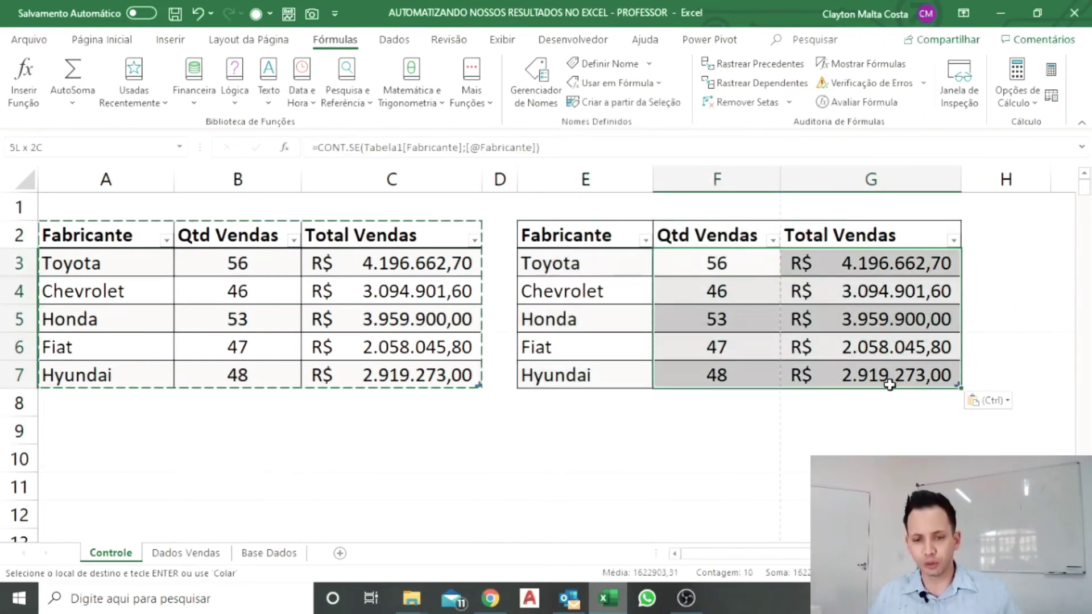
key(Delete)
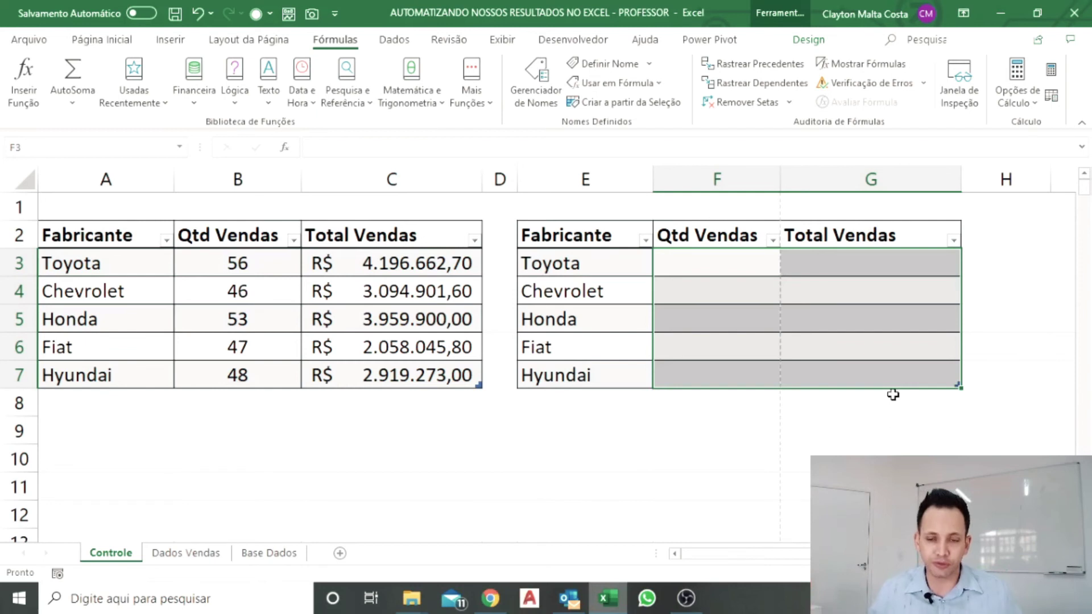
Step: Begin a CONT.SE formula in F3 of the copied table with the named range Fabricante as its interval
scroll(546, 352, right, 2)
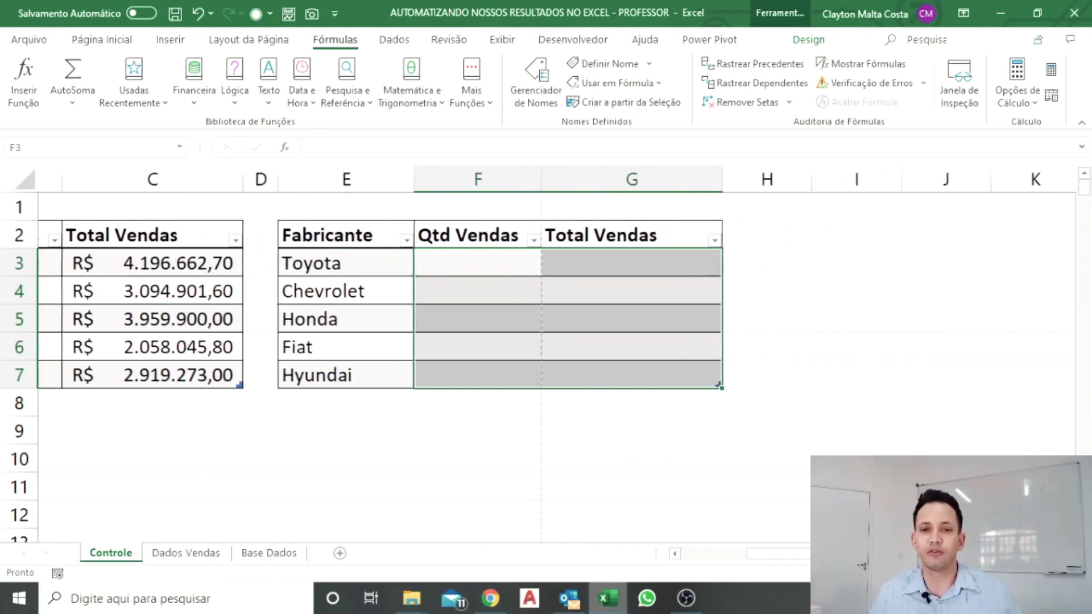
click(743, 458)
click(454, 265)
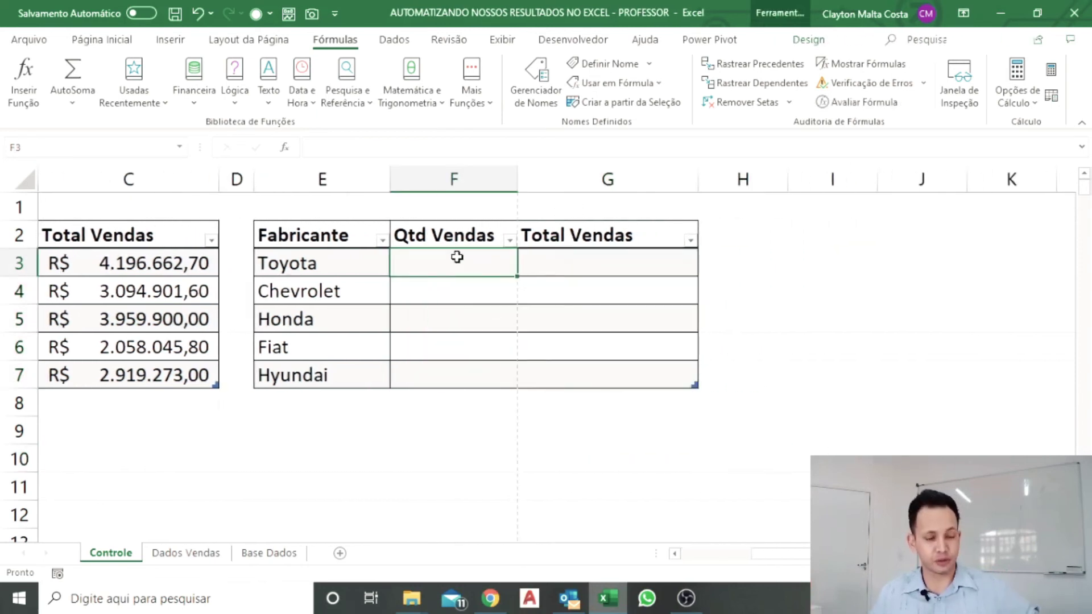
text(=cont.s)
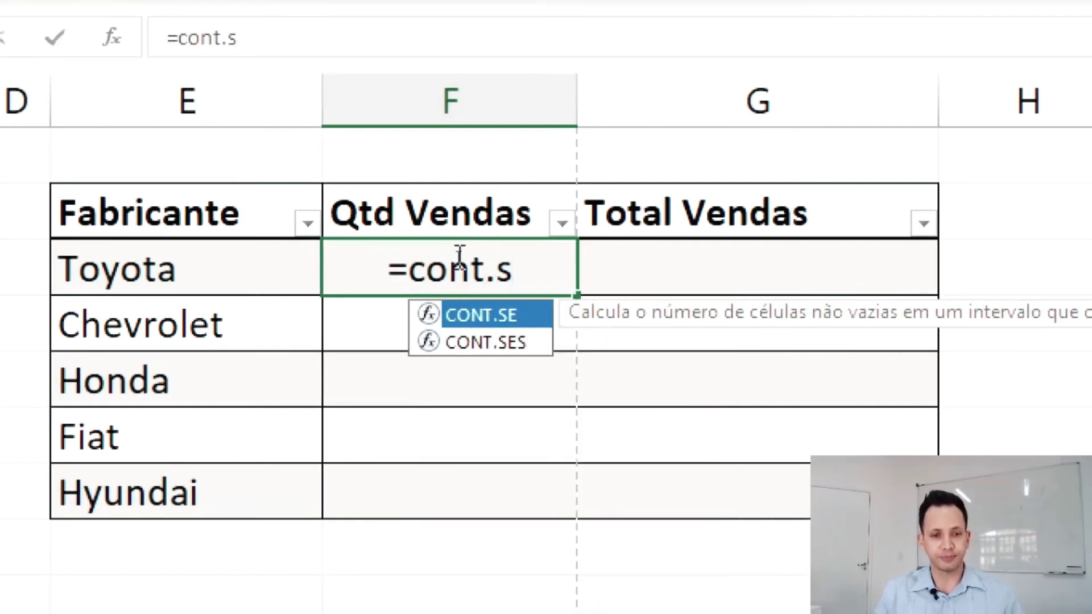
key(Tab)
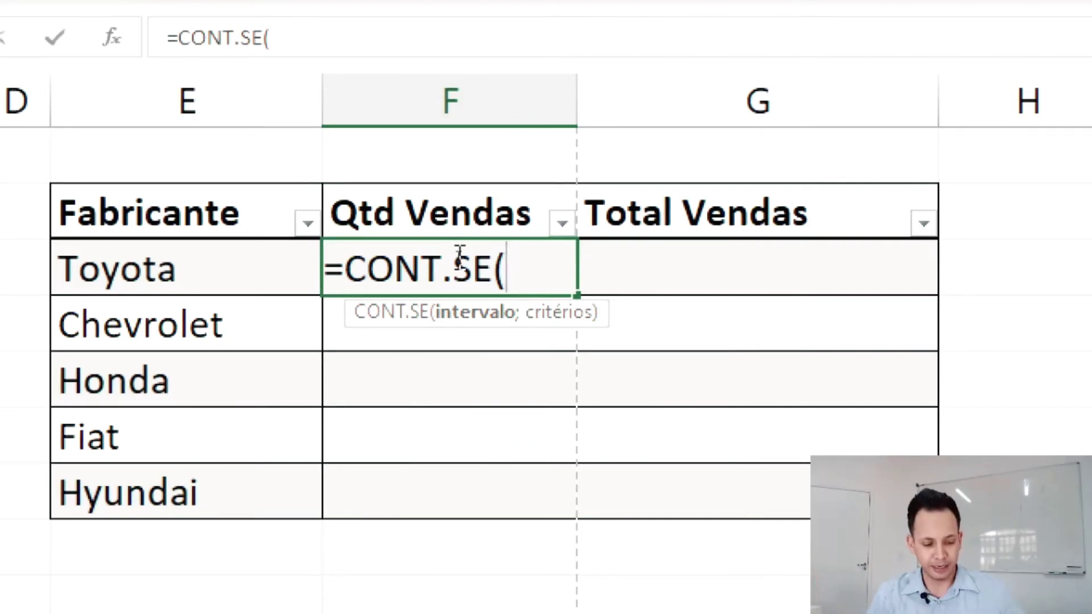
text(fabr)
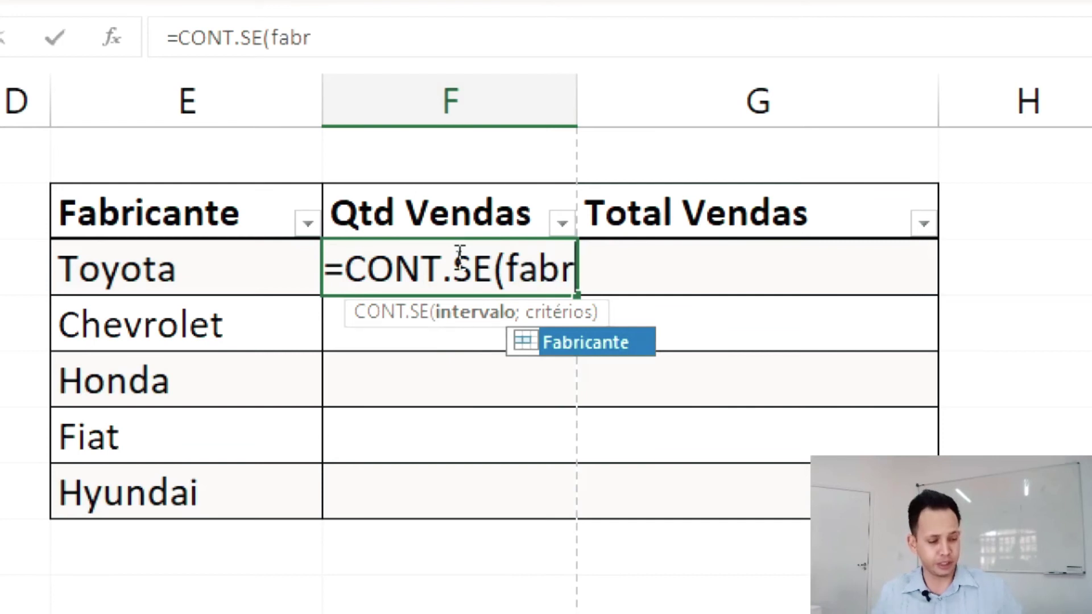
key(Tab)
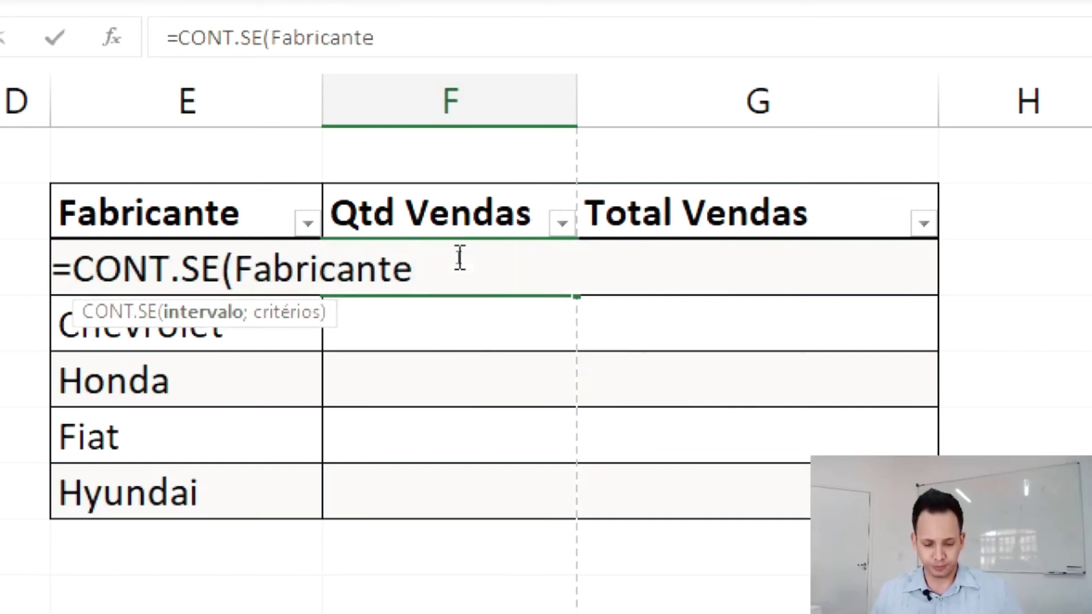
text(;)
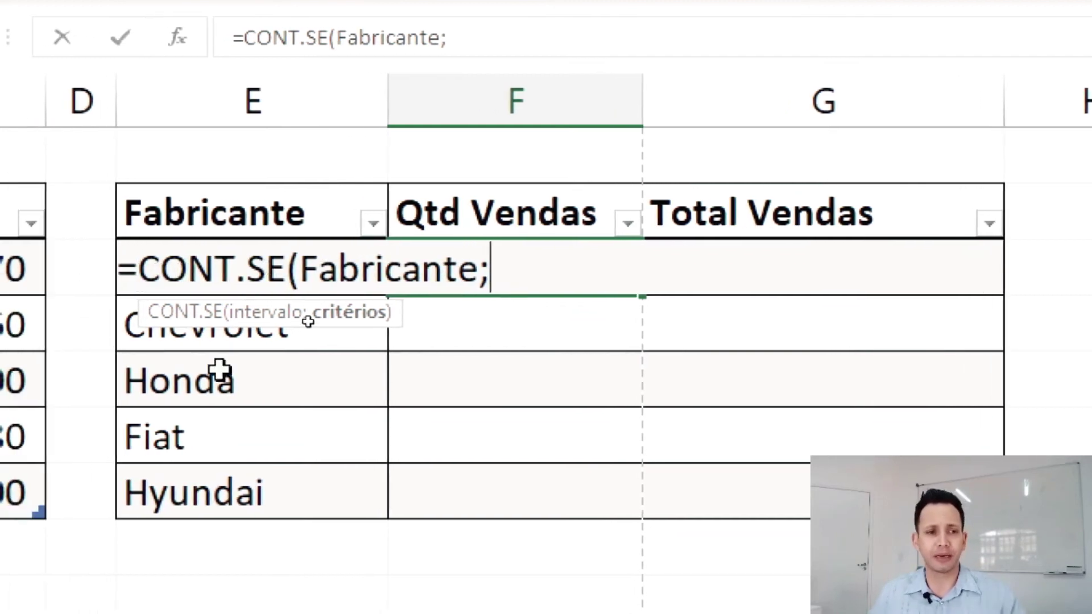
click(241, 431)
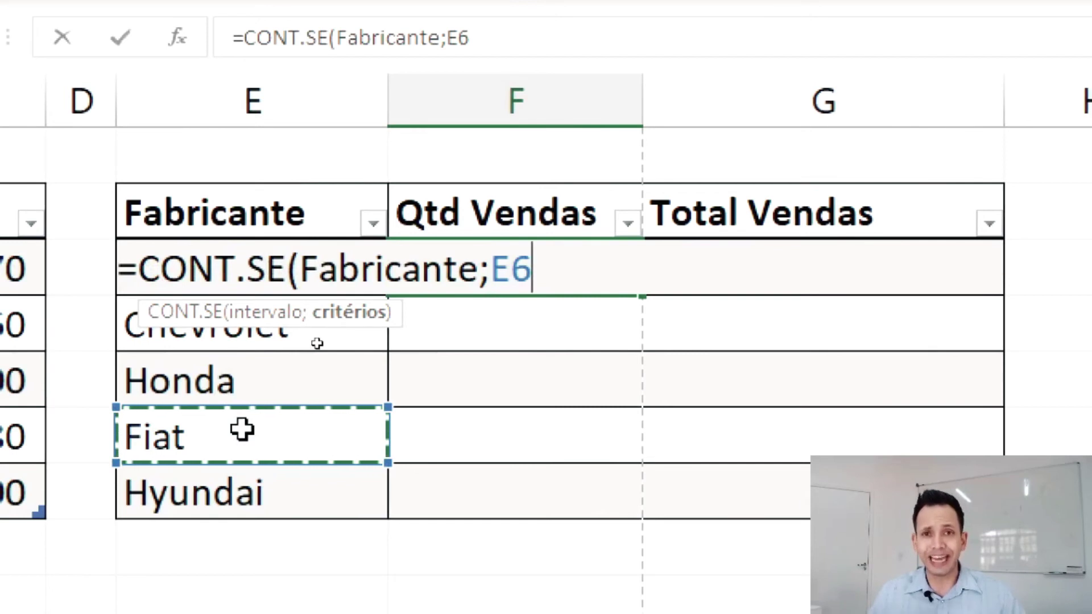
key(Up)
key(Up)
key(Up)
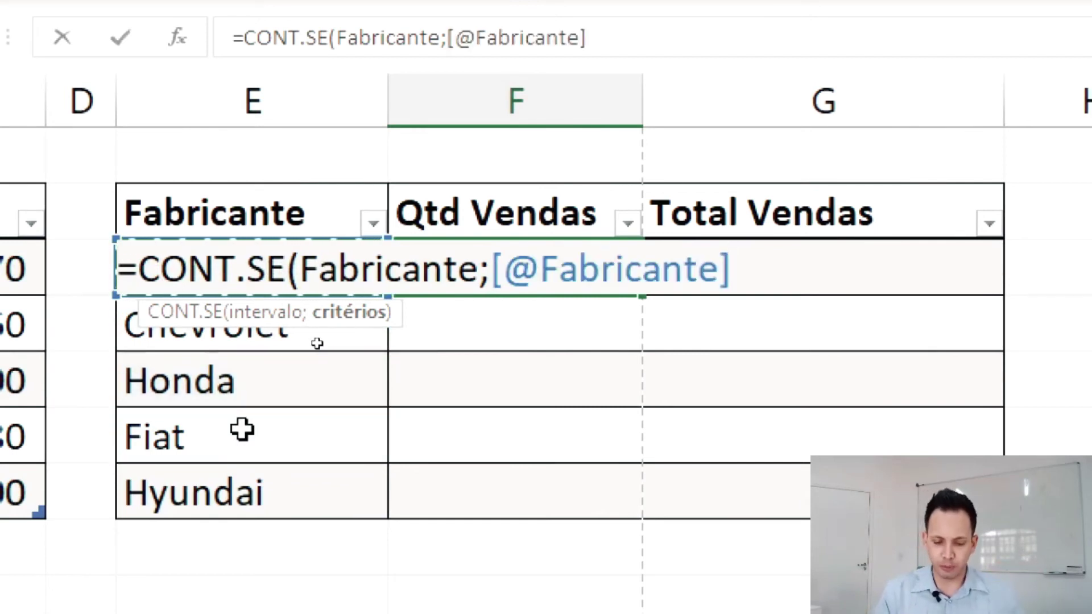
text())
key(Return)
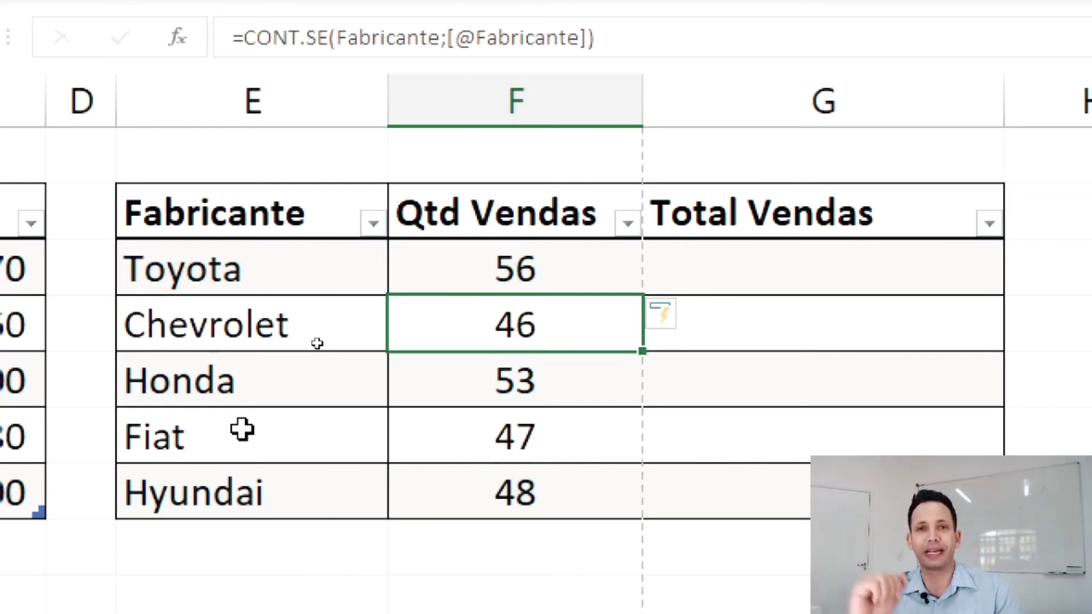
click(773, 265)
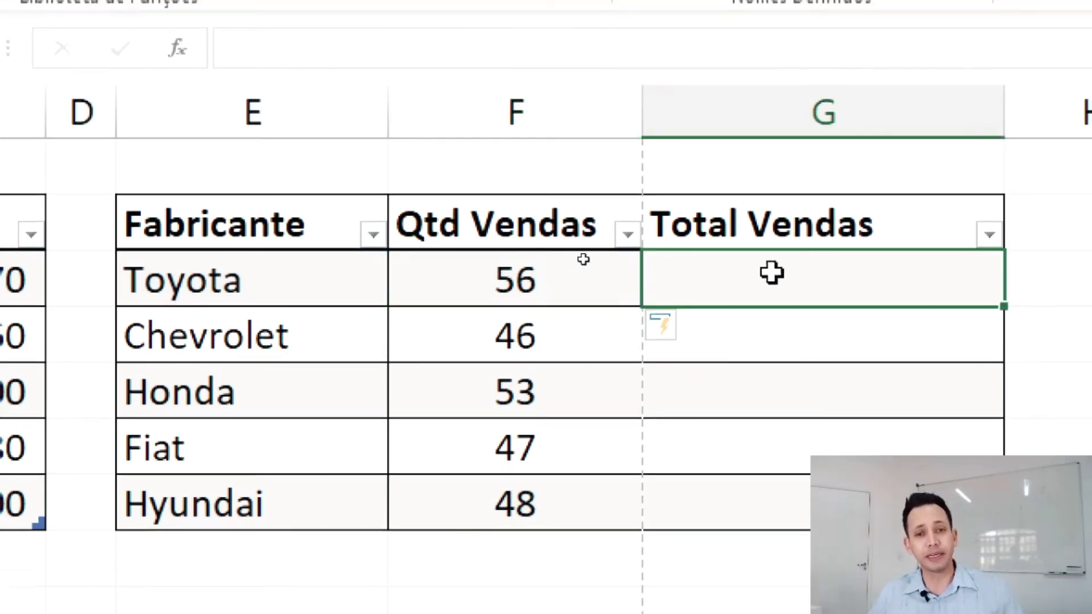
text(=s)
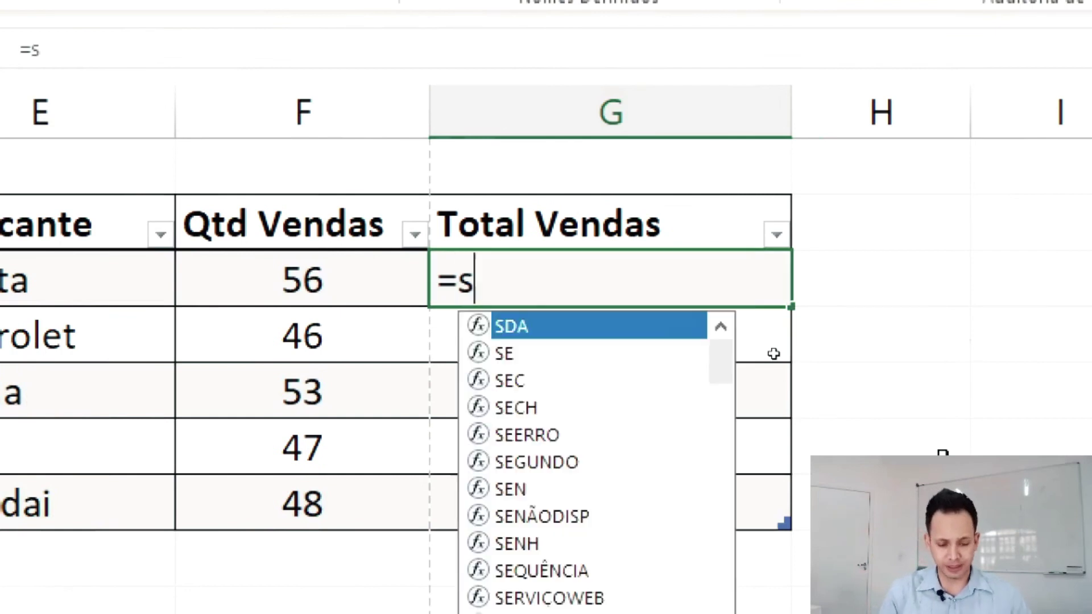
text(omase)
key(Tab)
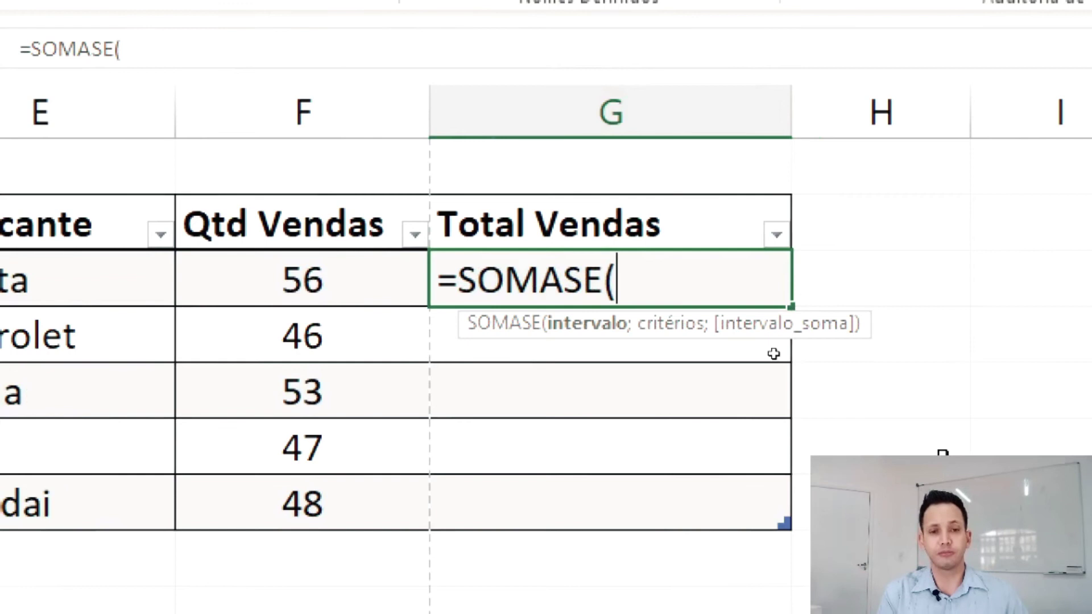
text(fa)
key(Tab)
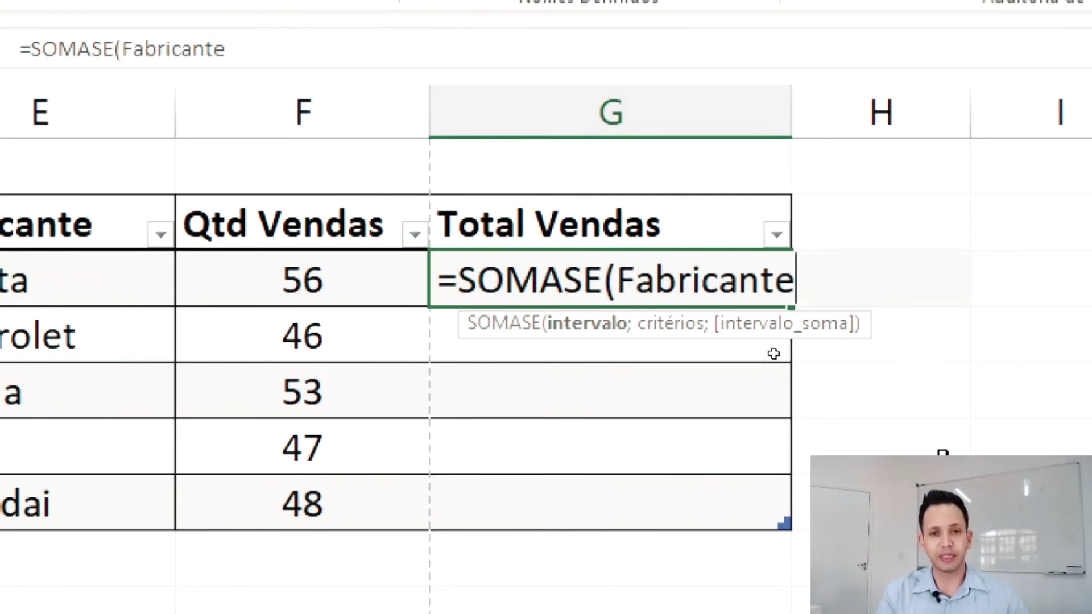
text(;)
click(34, 280)
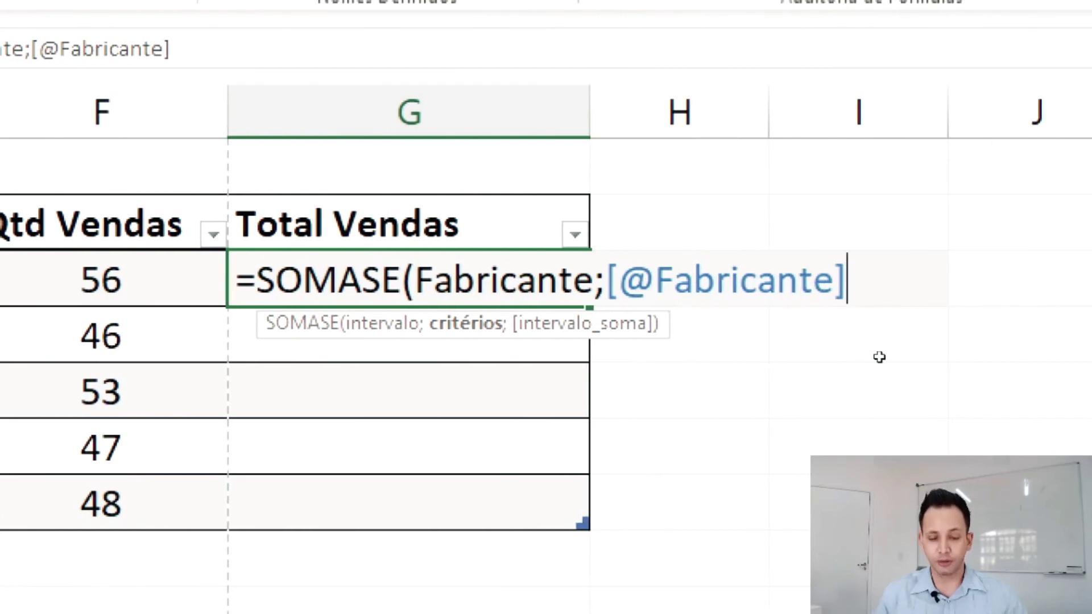
Step: Complete the SOMASE formula with the named range Valor_Venda as the sum interval and enter it
text(;va)
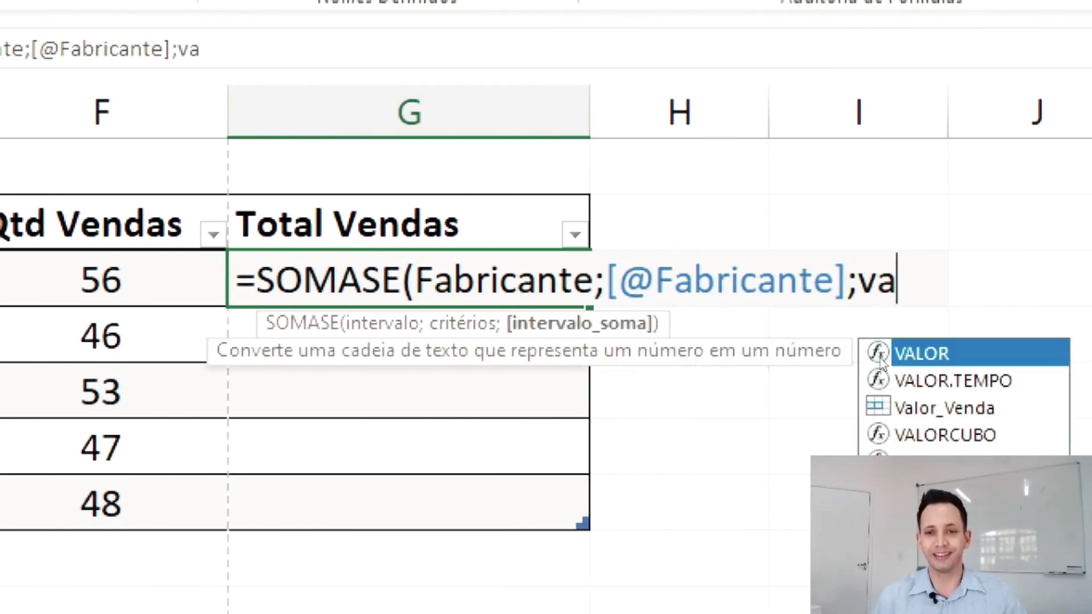
text(ç)
key(BackSpace)
text(lor)
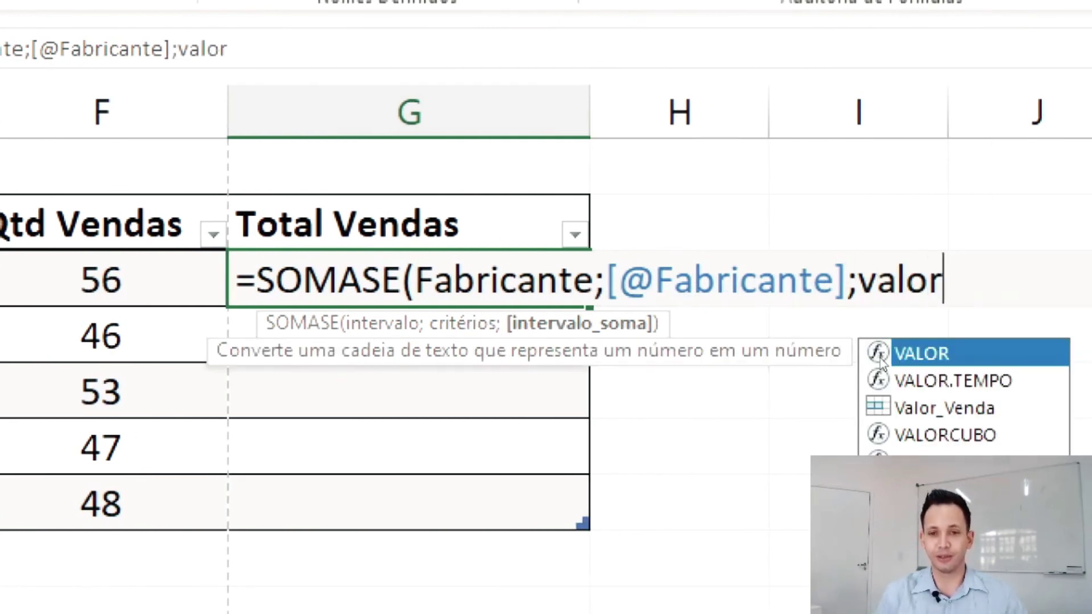
key(Down)
key(Down)
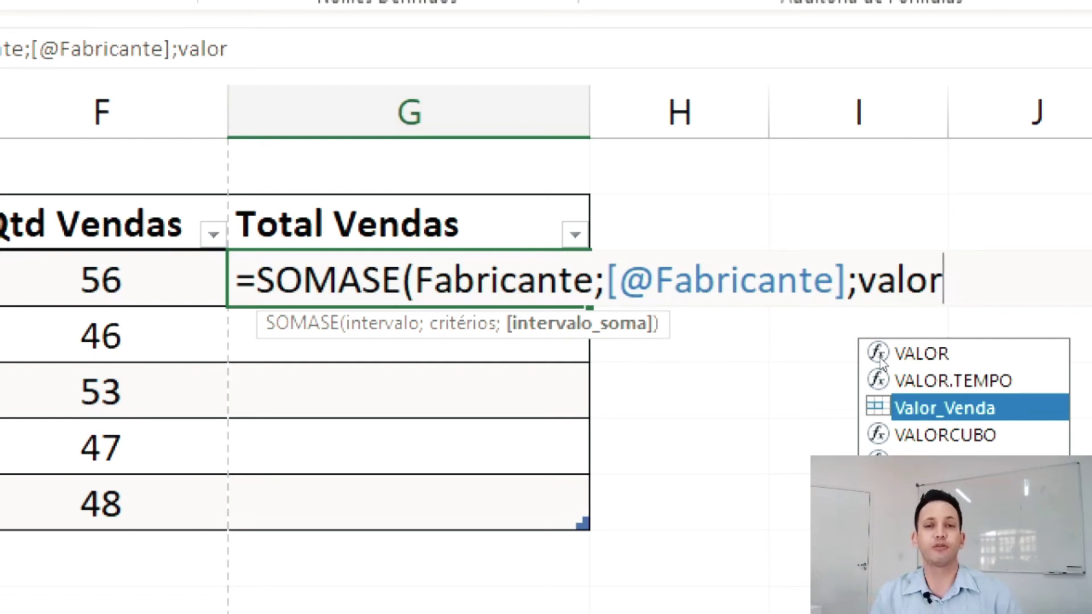
key(Tab)
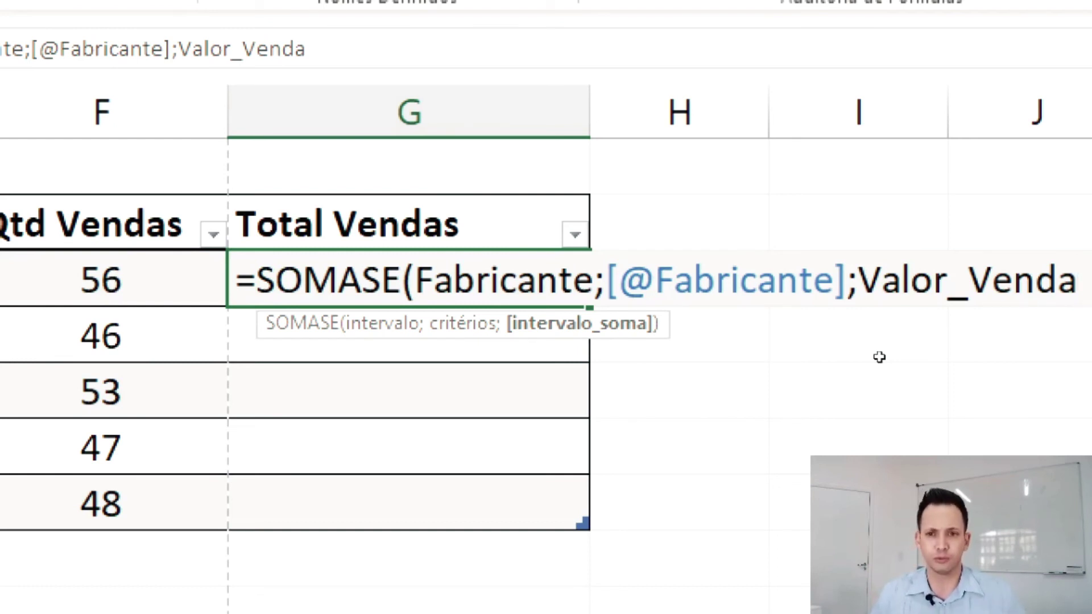
text())
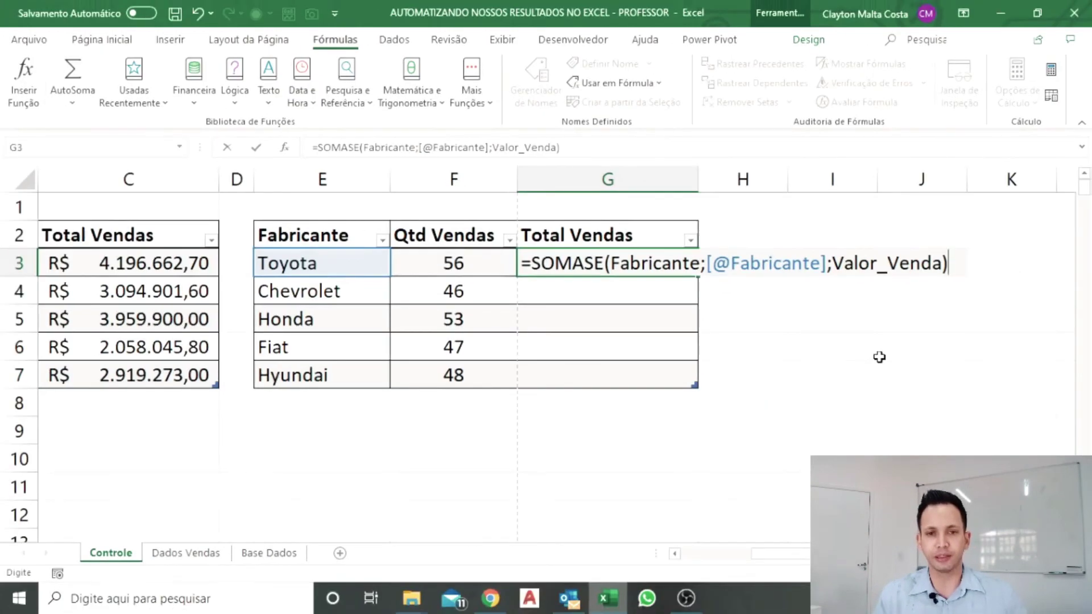
key(Return)
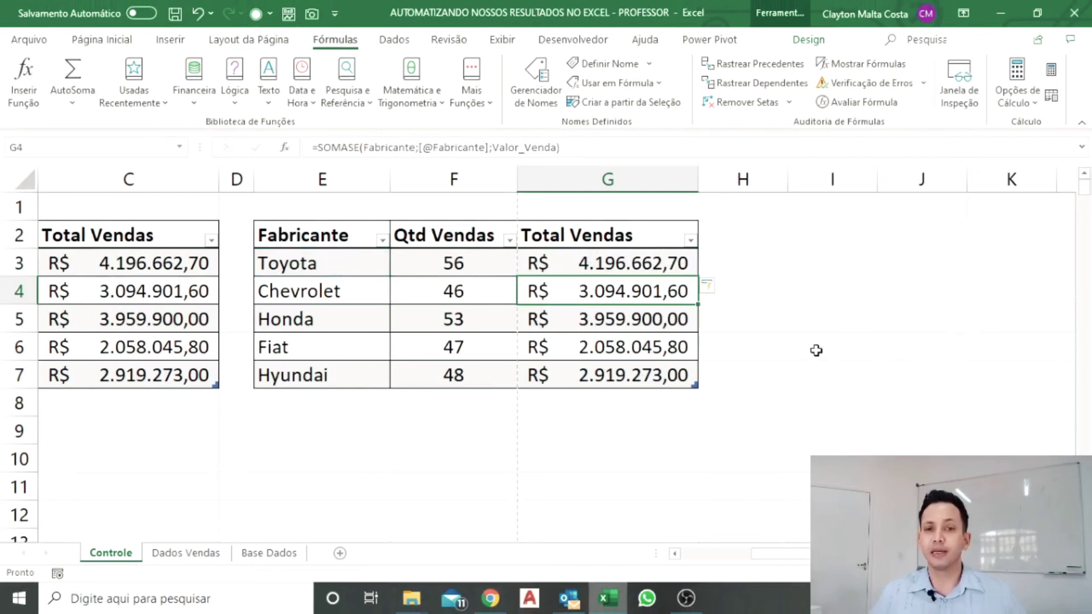
scroll(632, 348, left, 2)
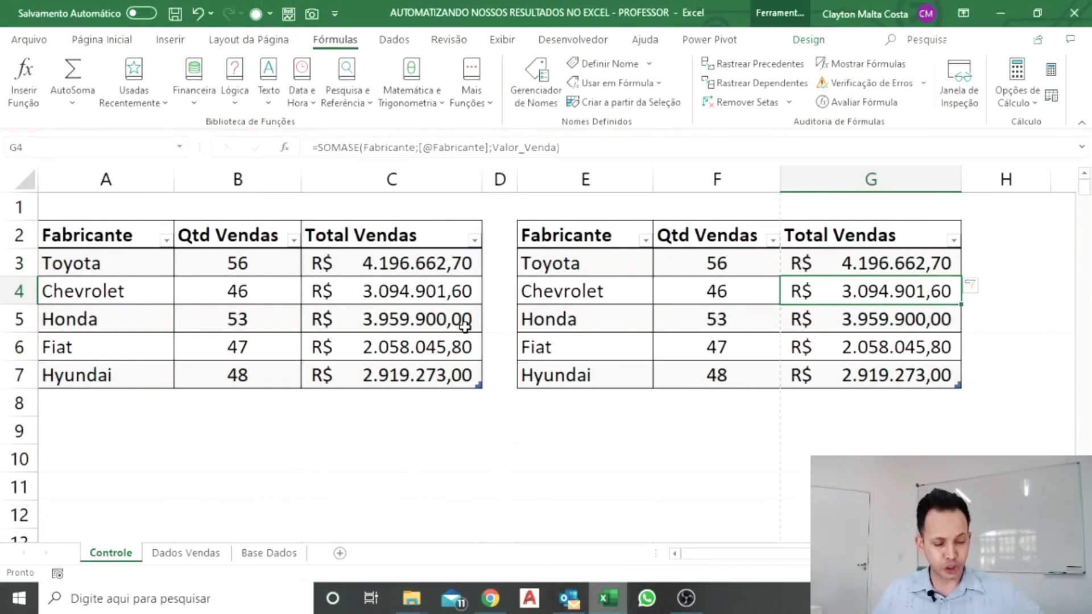
mouse_move(156, 203)
mouse_down()
mouse_move(189, 205)
mouse_move(492, 415)
mouse_up()
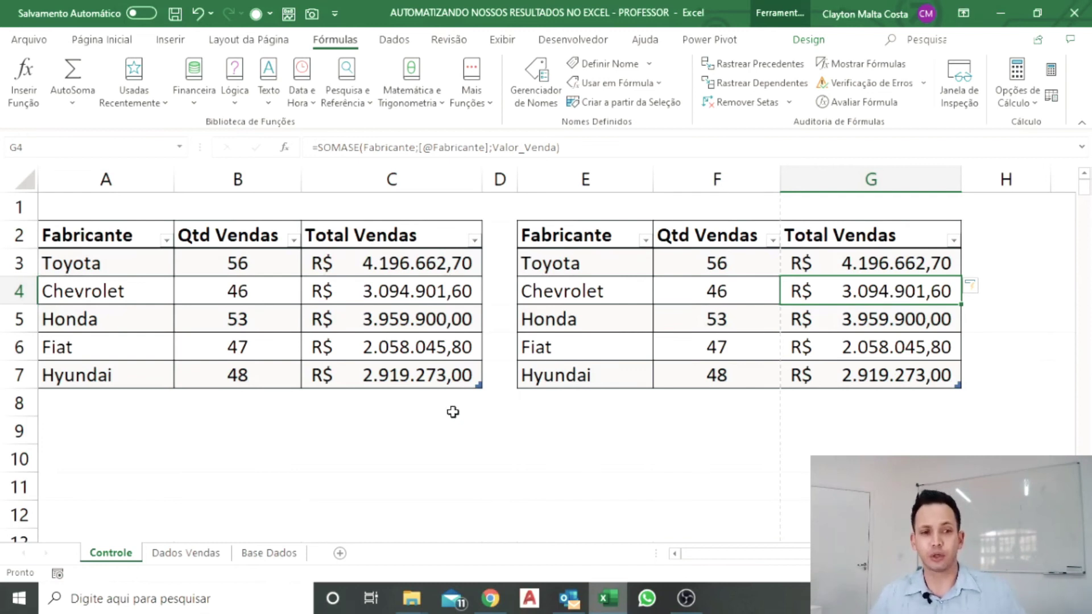
click(188, 553)
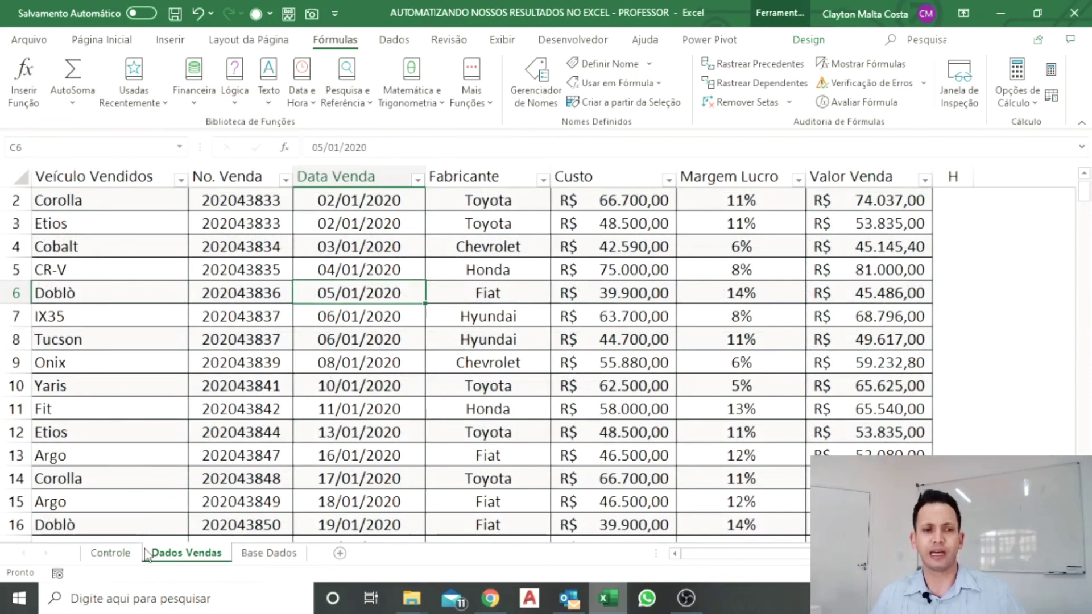
click(114, 553)
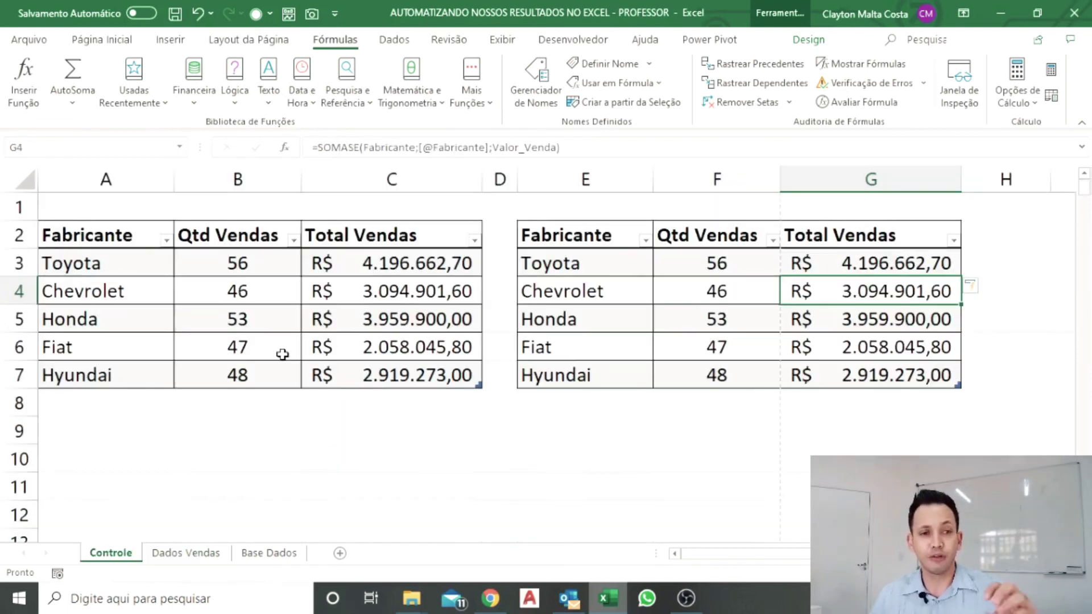
Step: Add eleven Tracker sales below the last record on the Dados Vendas sheet by filling A252:A262 at once
click(190, 555)
click(108, 412)
key(ctrl+Down)
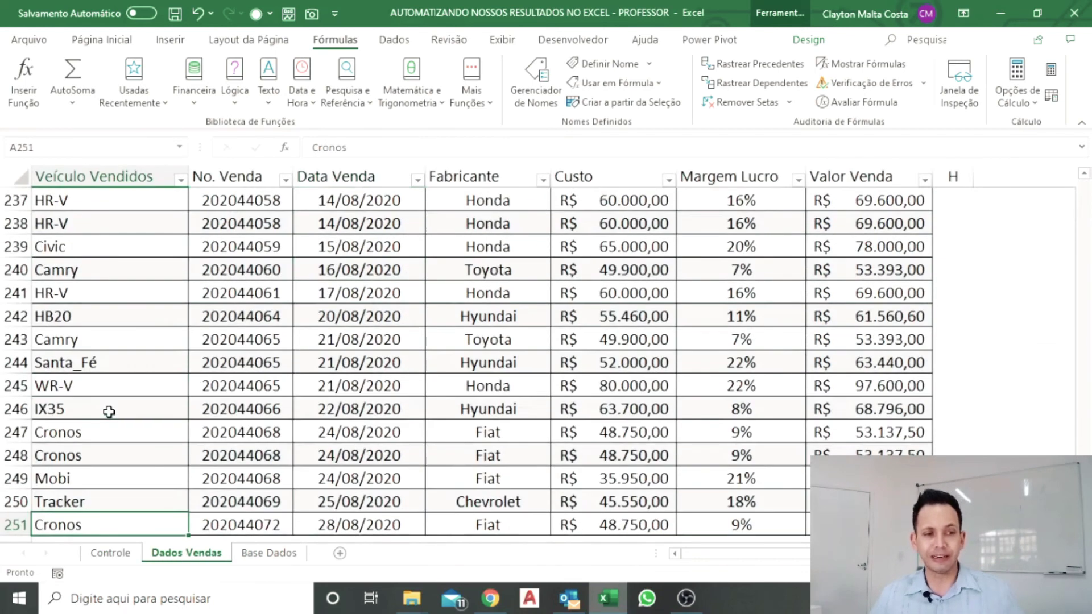
scroll(112, 413, down, 2)
click(114, 414)
scroll(105, 414, down, 2)
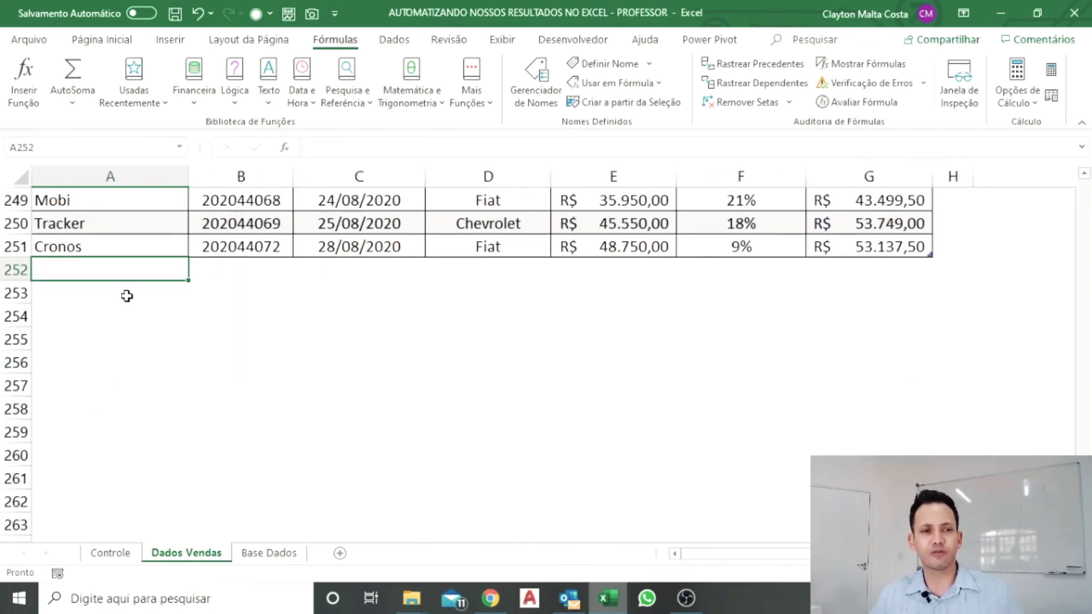
drag(120, 271, 106, 490)
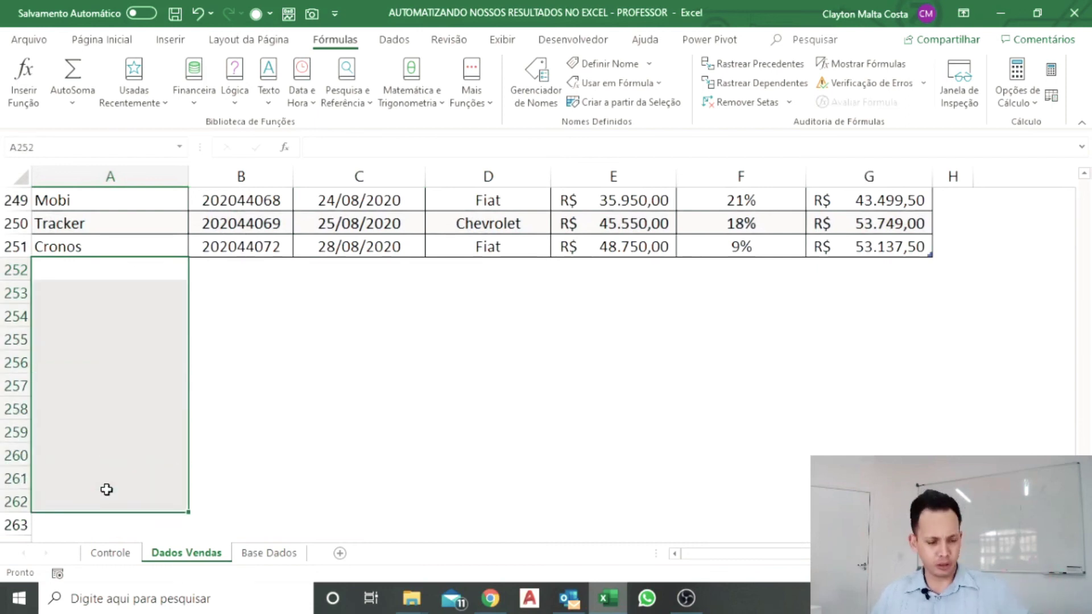
text(tracker)
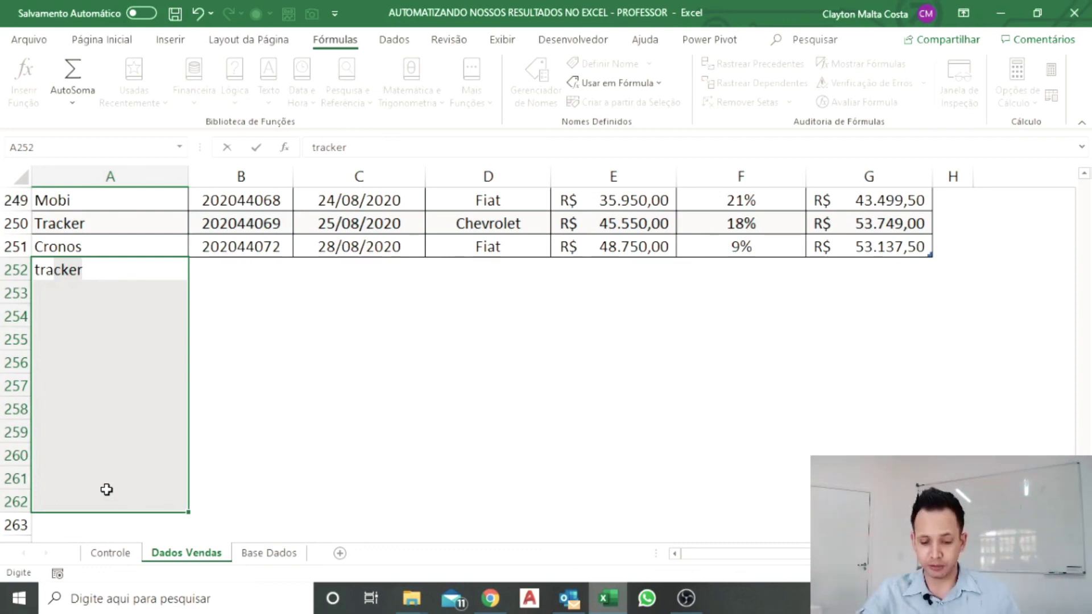
key(ctrl+Return)
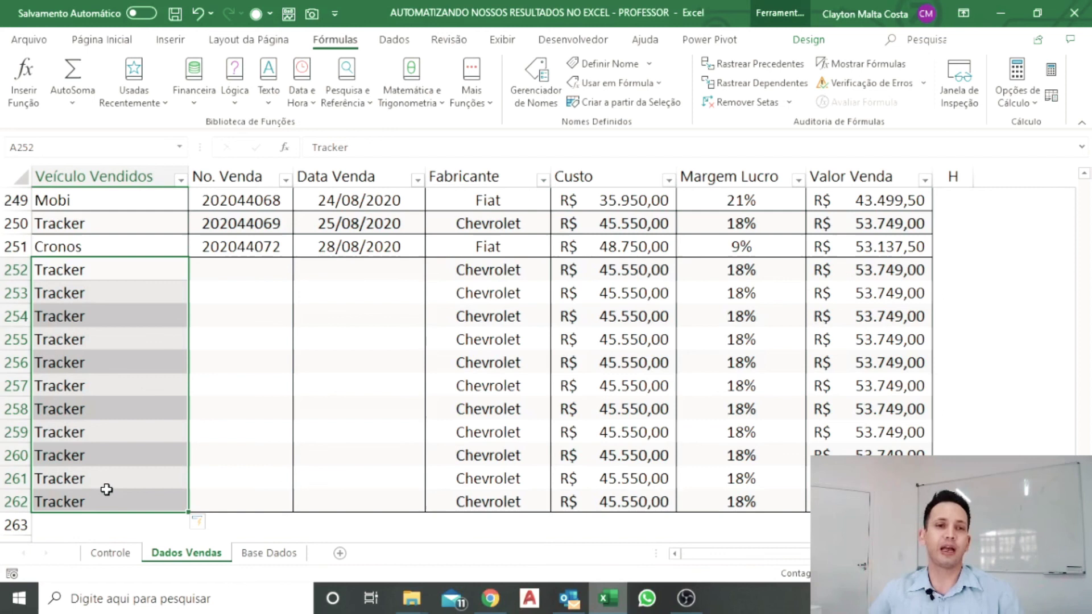
Step: Fill the Data Venda cells C252:C262 of the new Tracker sales with 28/09/2020
drag(331, 270, 340, 497)
text(28/09/2020)
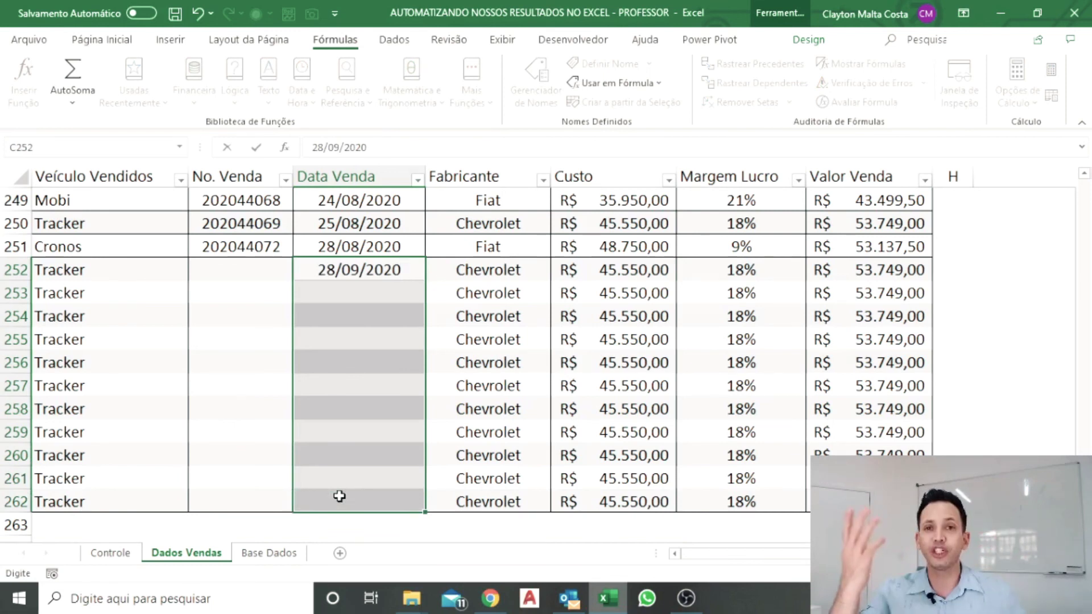
key(ctrl+Return)
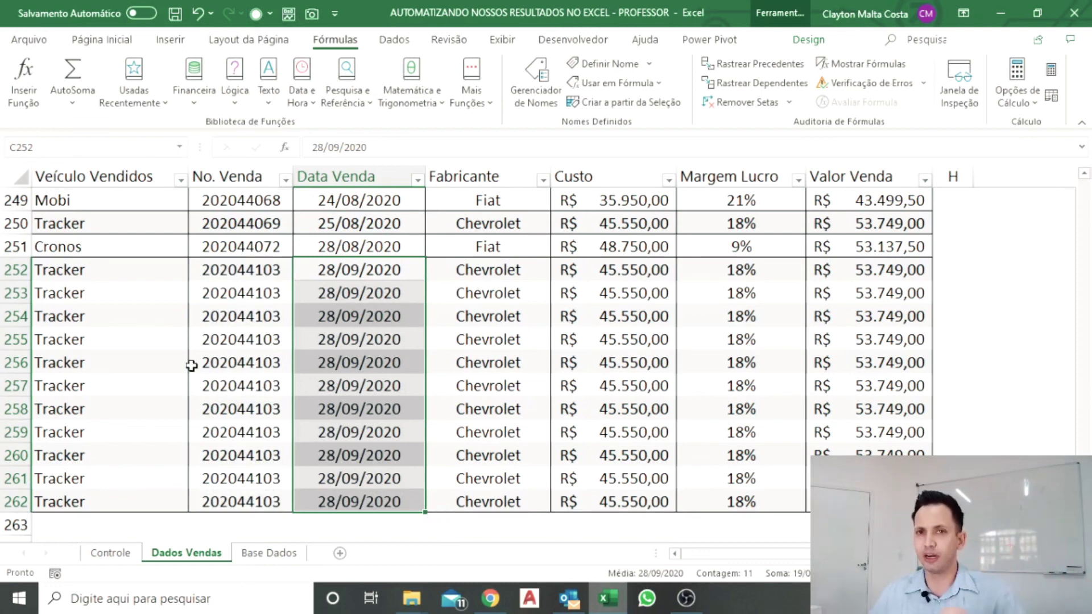
Step: Check the Chevrolet row's Qtd Vendas and Total Vendas in the first table on the Controle sheet
click(111, 553)
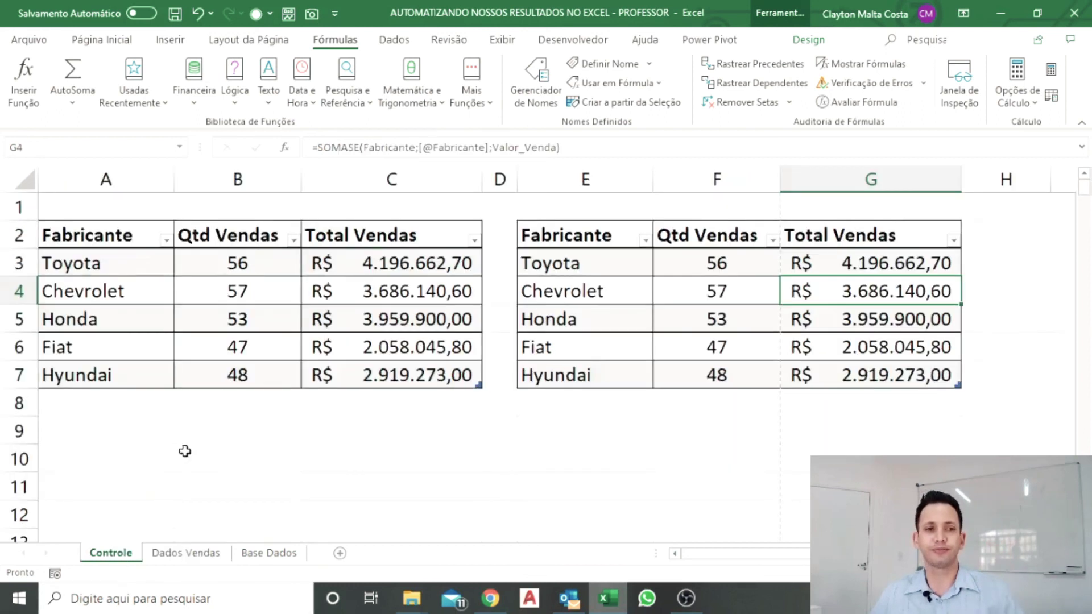
click(234, 292)
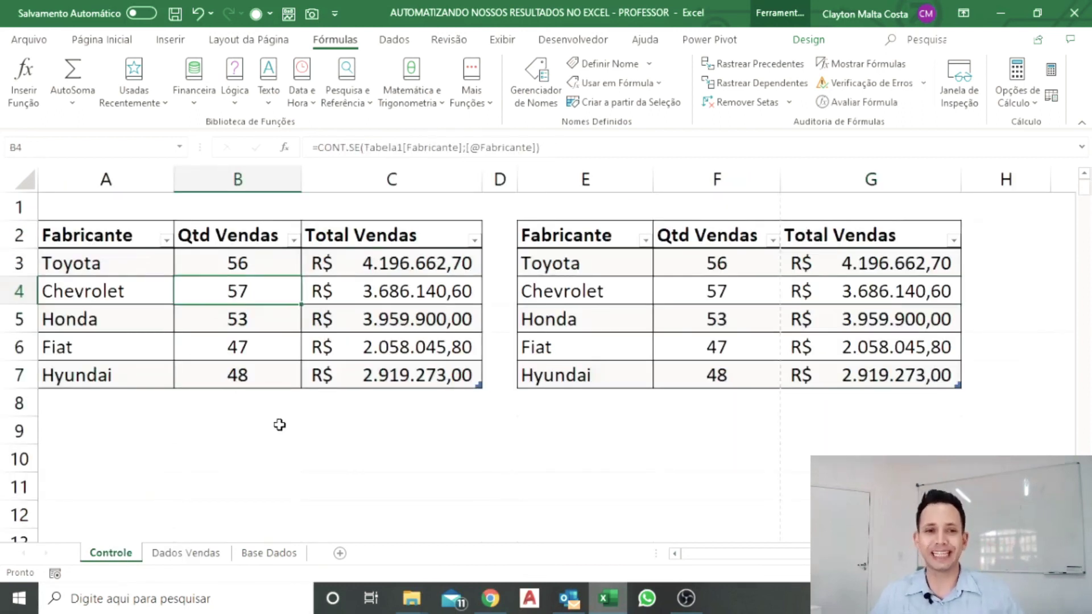
click(411, 294)
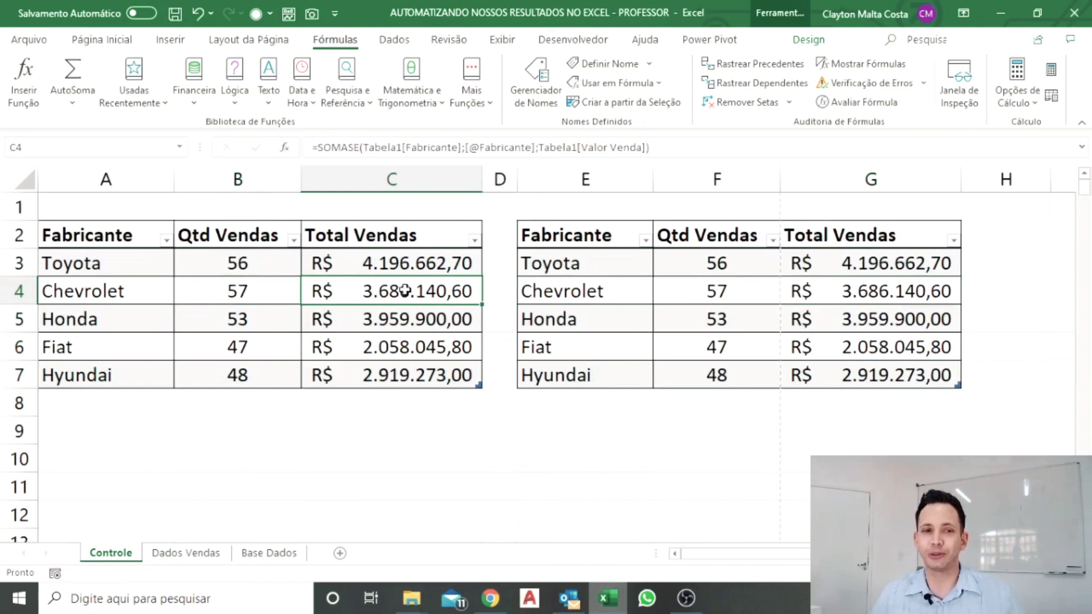